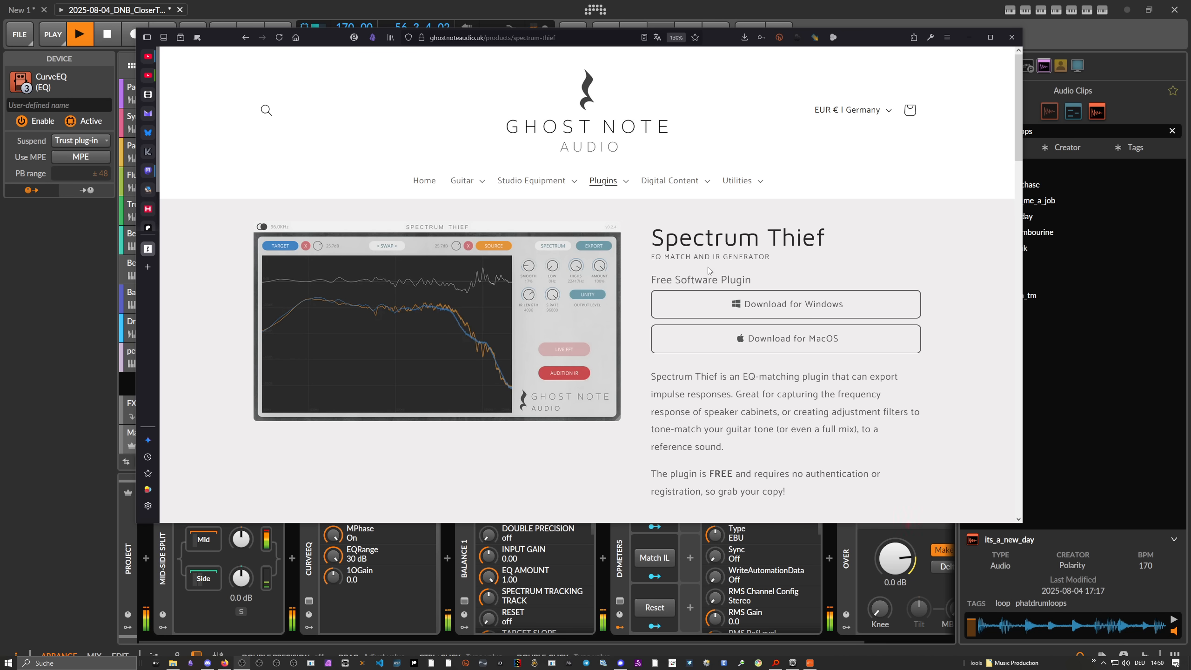
Step: Examine the enlarged Spectrum Thief plugin image on its product page and return to the Bitwig Studio project
{"action": "left_click", "coordinate": [565, 275]}
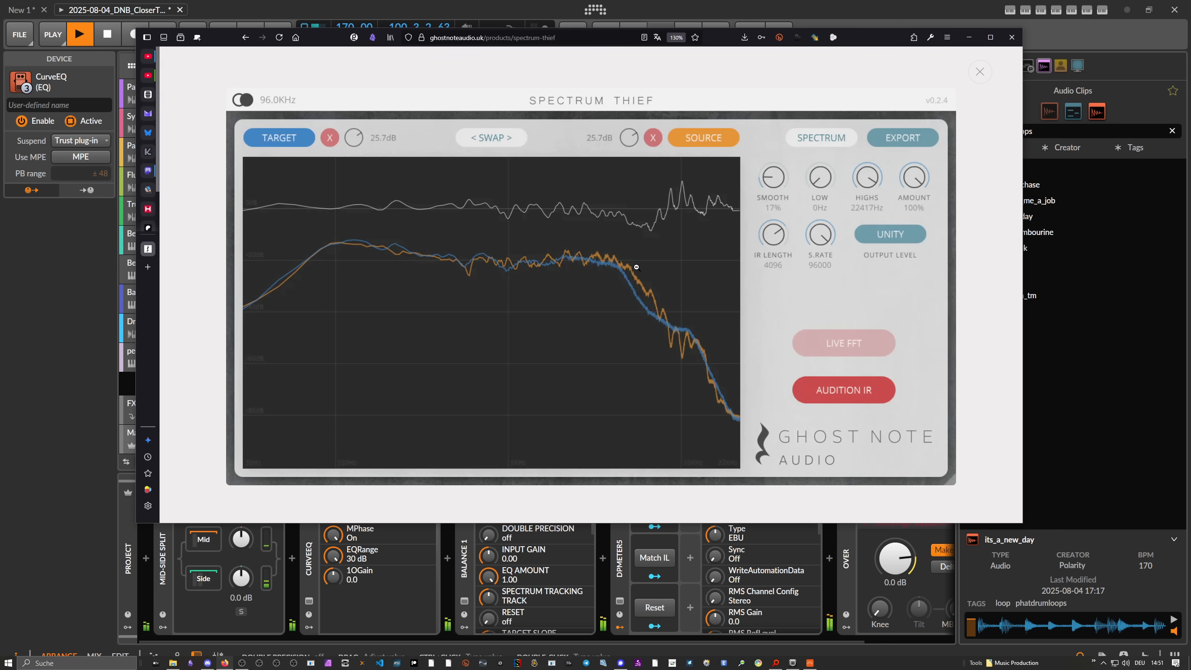
{"action": "left_click", "coordinate": [978, 73]}
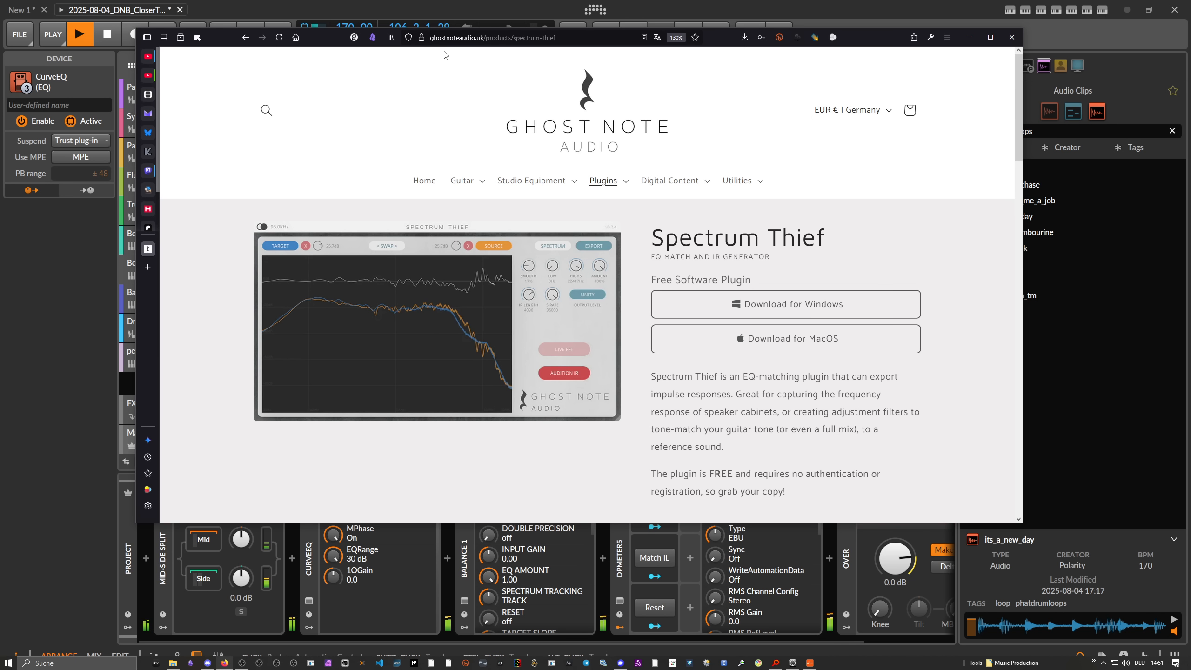
{"action": "left_click", "coordinate": [440, 22]}
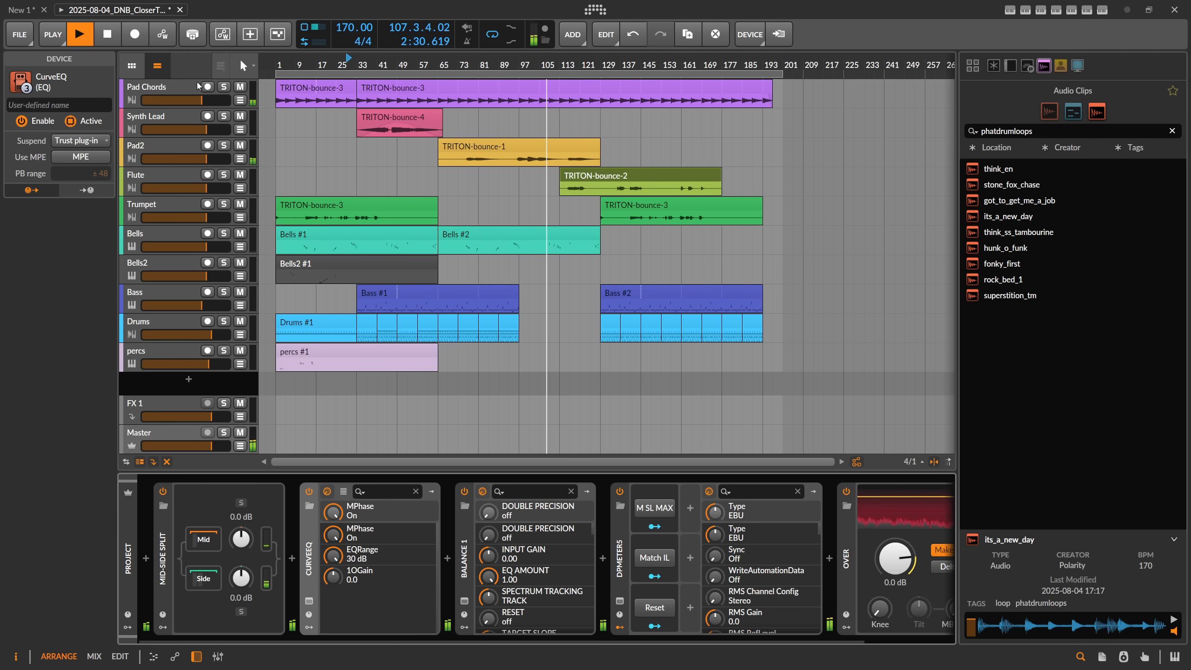
Step: Stop playback and show the Master track's device chain
{"action": "left_click", "coordinate": [182, 104]}
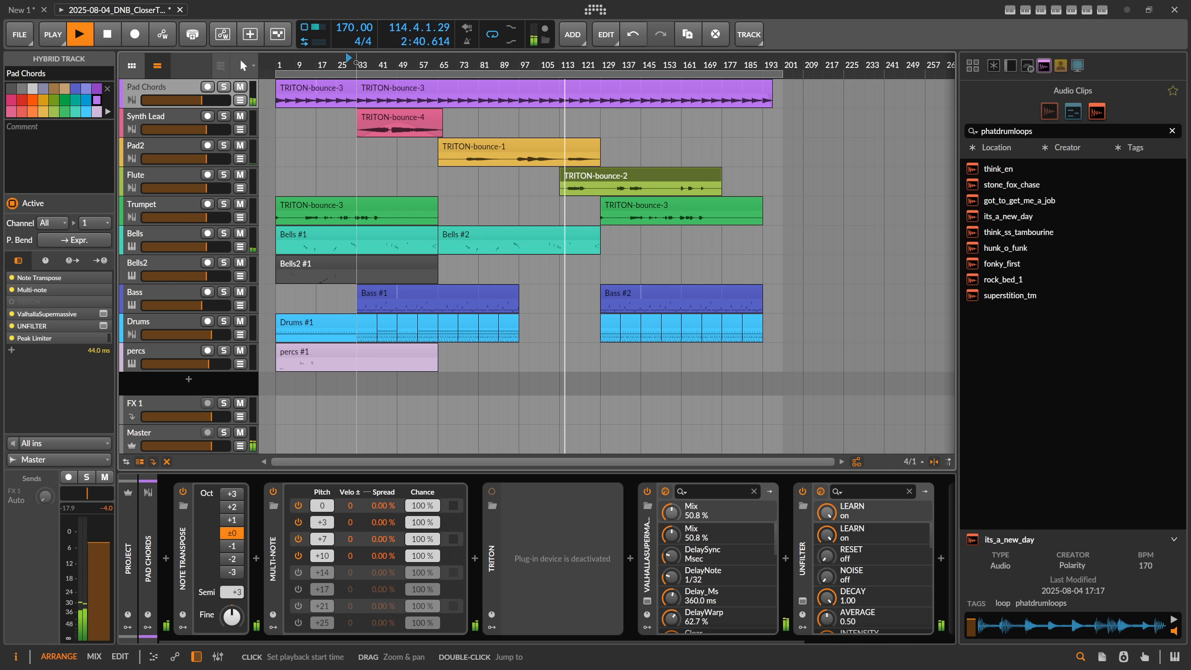
{"action": "key", "text": "space"}
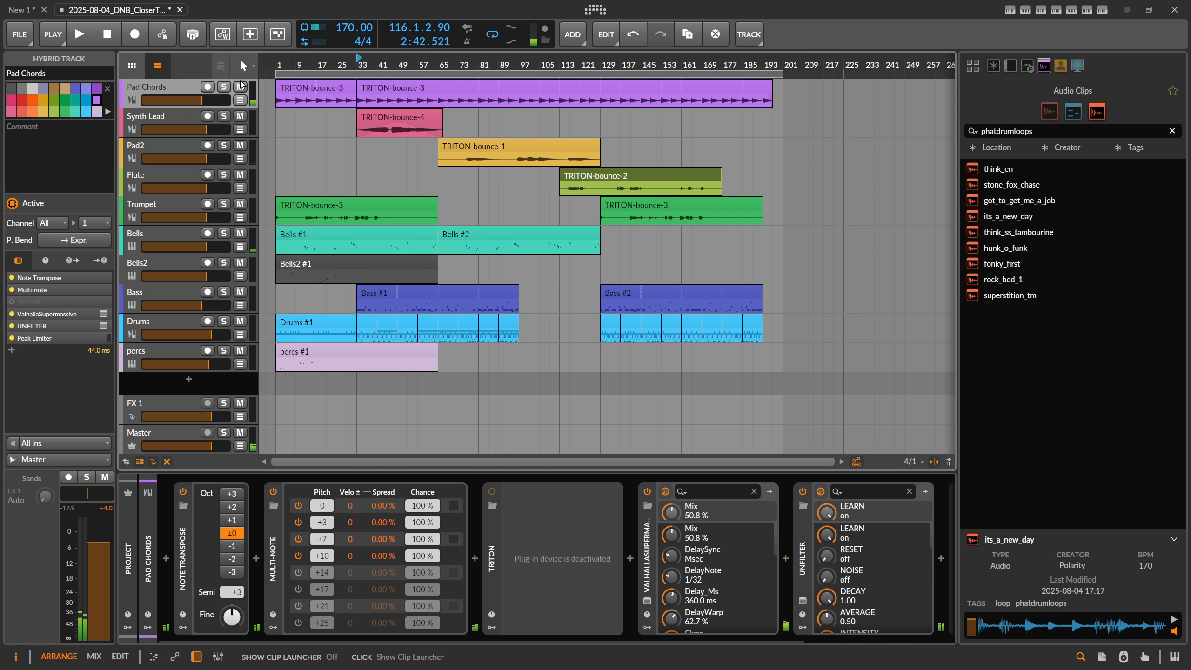
{"action": "left_click_drag", "start_coordinate": [323, 65], "coordinate": [391, 67]}
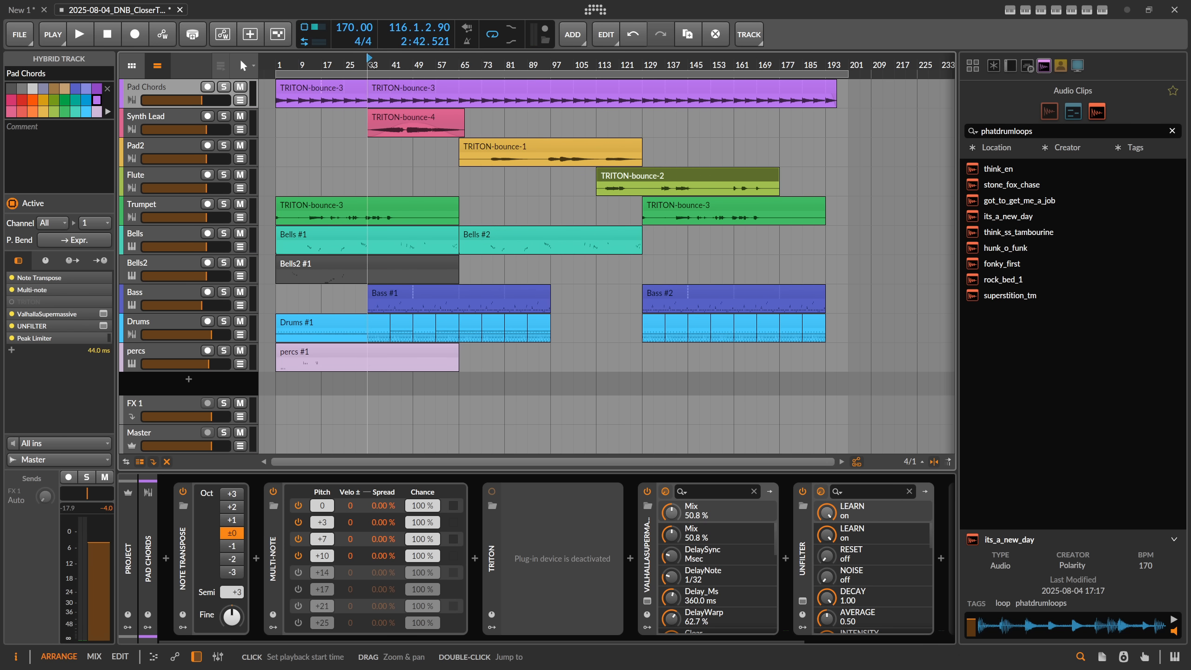
{"action": "left_click_drag", "start_coordinate": [371, 65], "coordinate": [404, 89]}
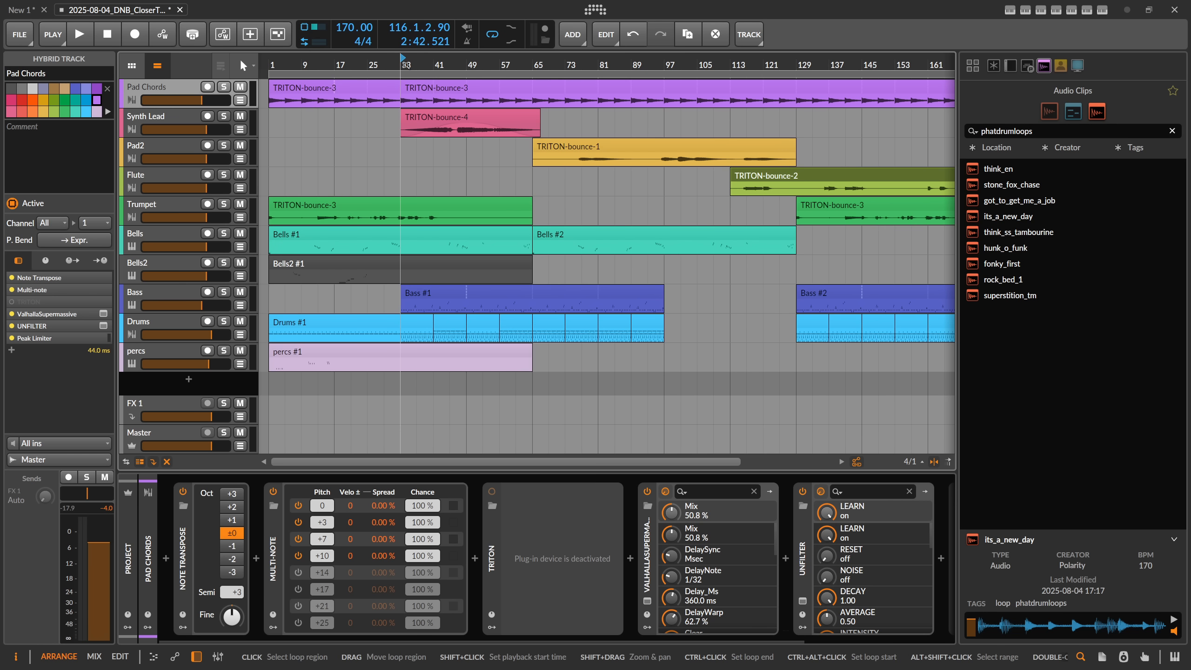
{"action": "double_click", "coordinate": [144, 431]}
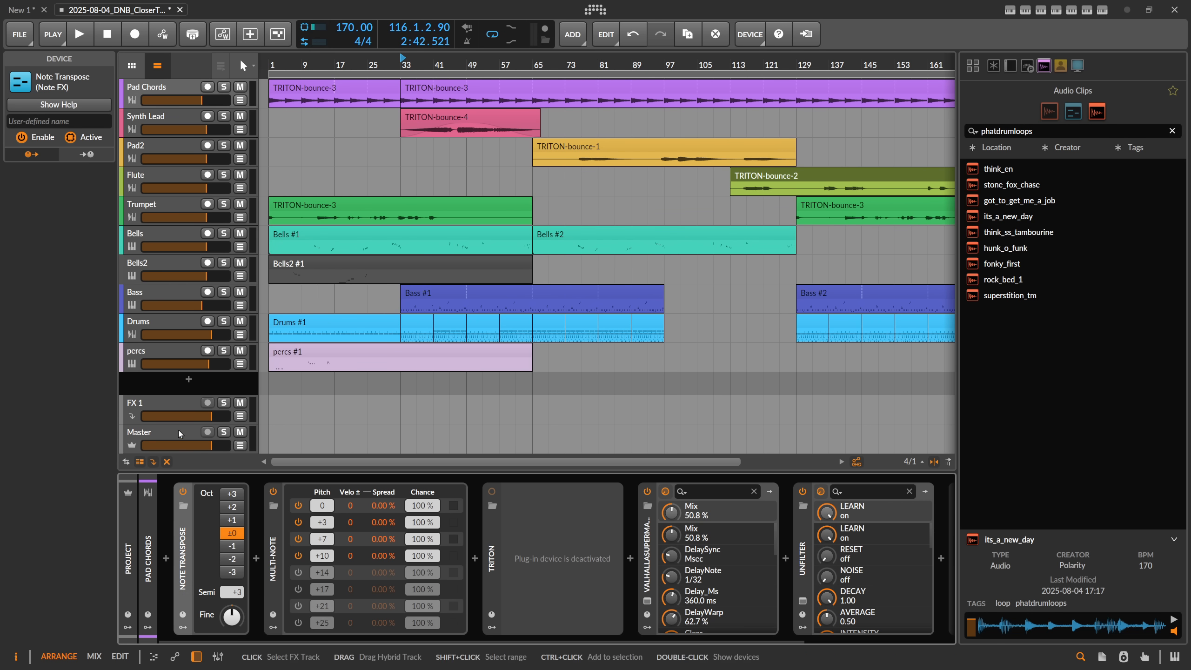
{"action": "left_click", "coordinate": [178, 433]}
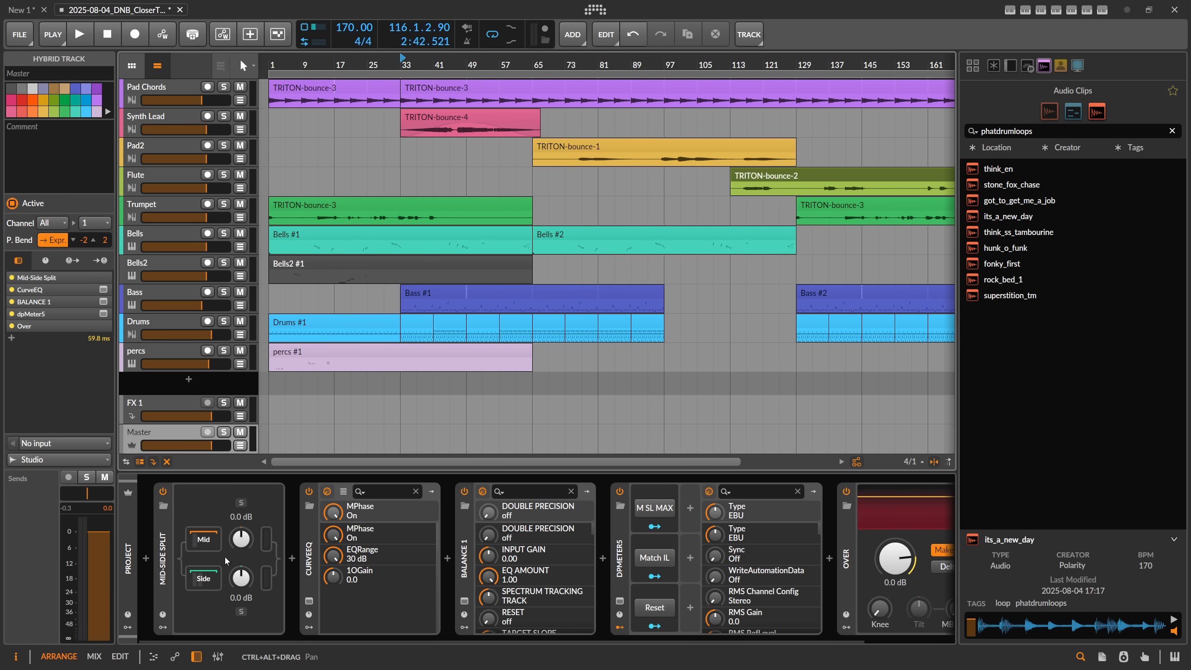
Step: Examine the match curve in the CurveEQ plugin on the Master track, then close its window
{"action": "left_click", "coordinate": [309, 601]}
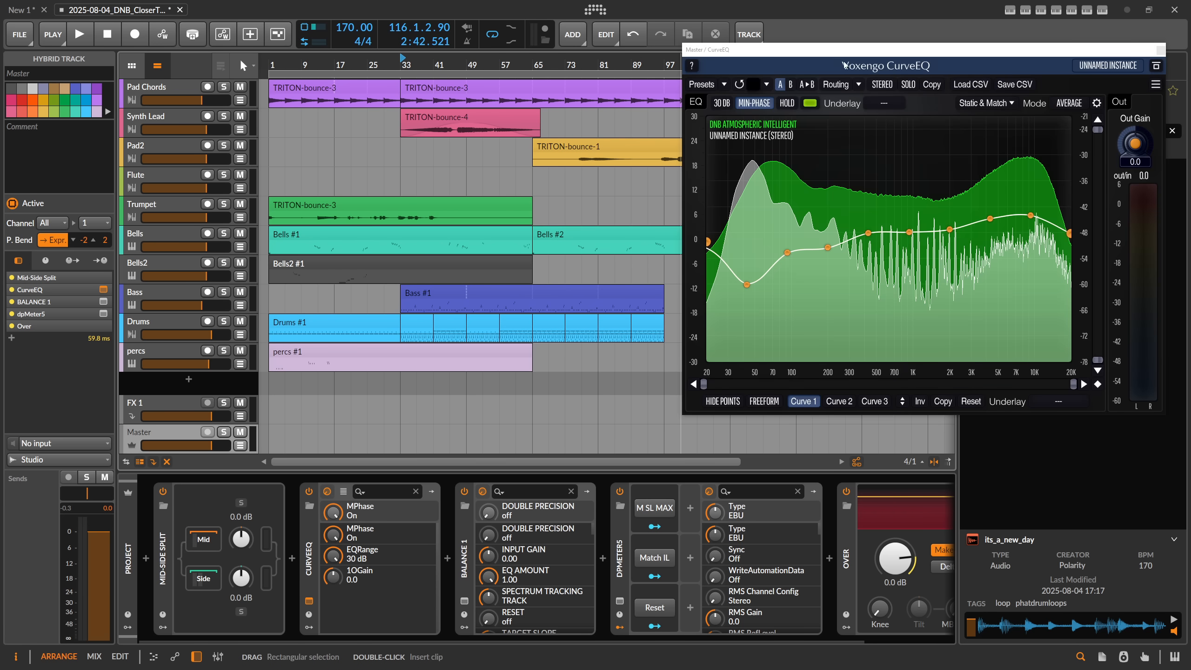
{"action": "left_click_drag", "start_coordinate": [848, 54], "coordinate": [468, 104]}
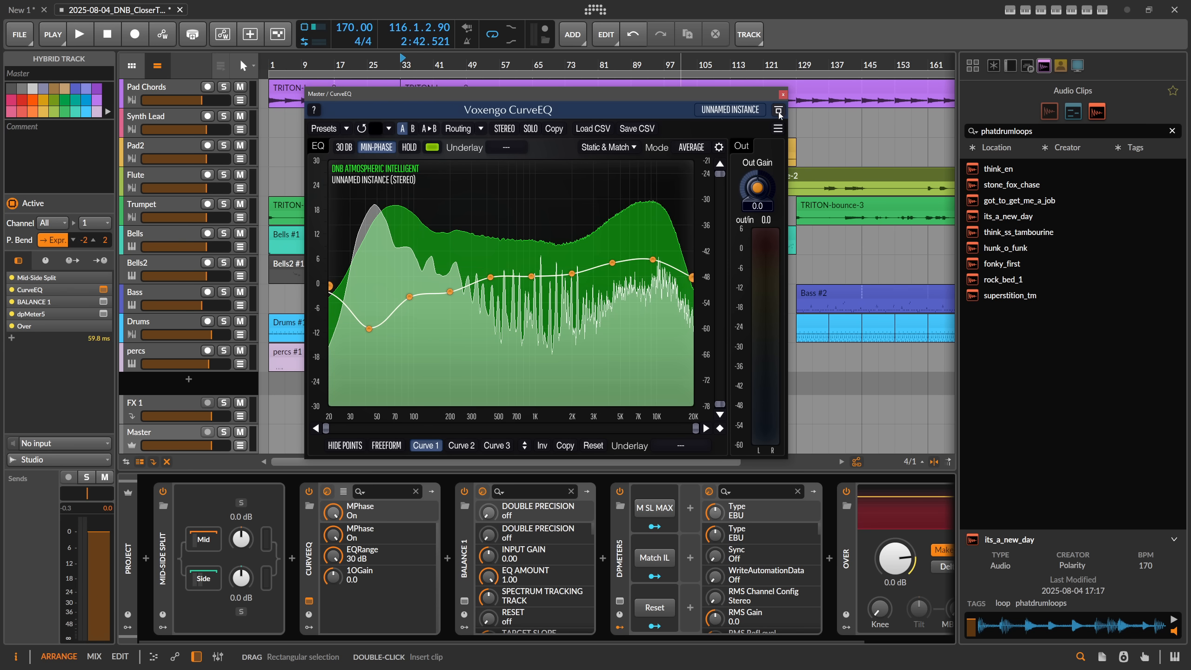
{"action": "left_click", "coordinate": [782, 94]}
Step: Play the arrangement from bar 33 and examine the target curve and gain change in BALANCE 1
{"action": "left_click", "coordinate": [464, 600]}
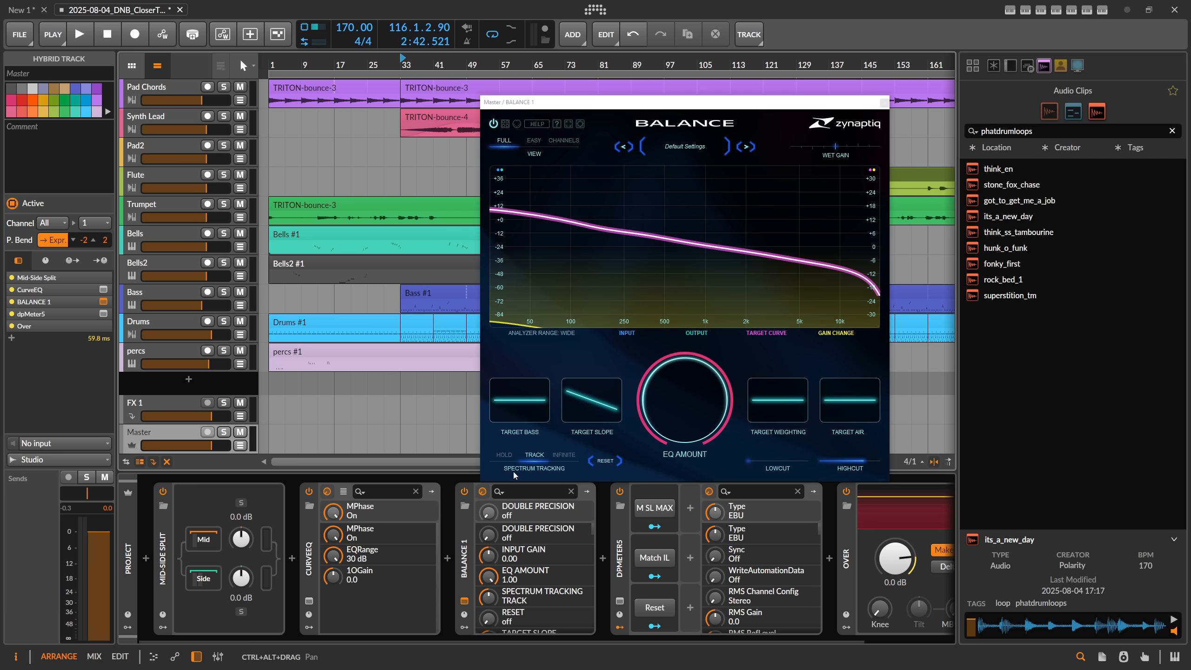
{"action": "left_click_drag", "start_coordinate": [607, 112], "coordinate": [601, 111]}
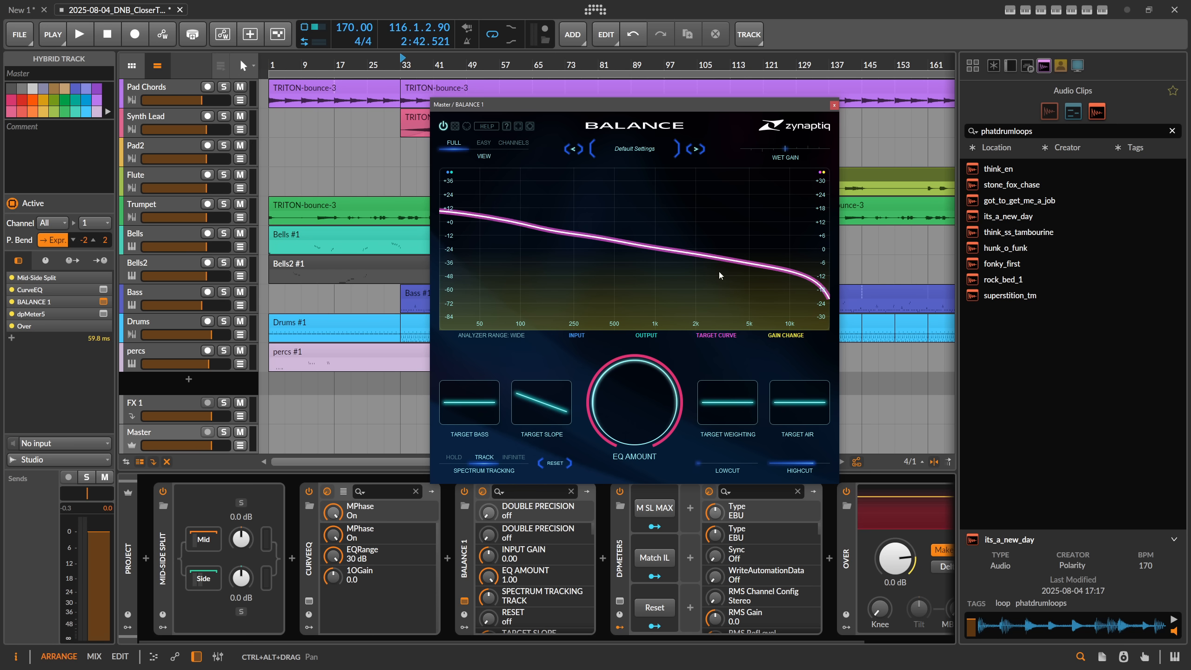
{"action": "left_click", "coordinate": [407, 66]}
{"action": "key", "text": "space"}
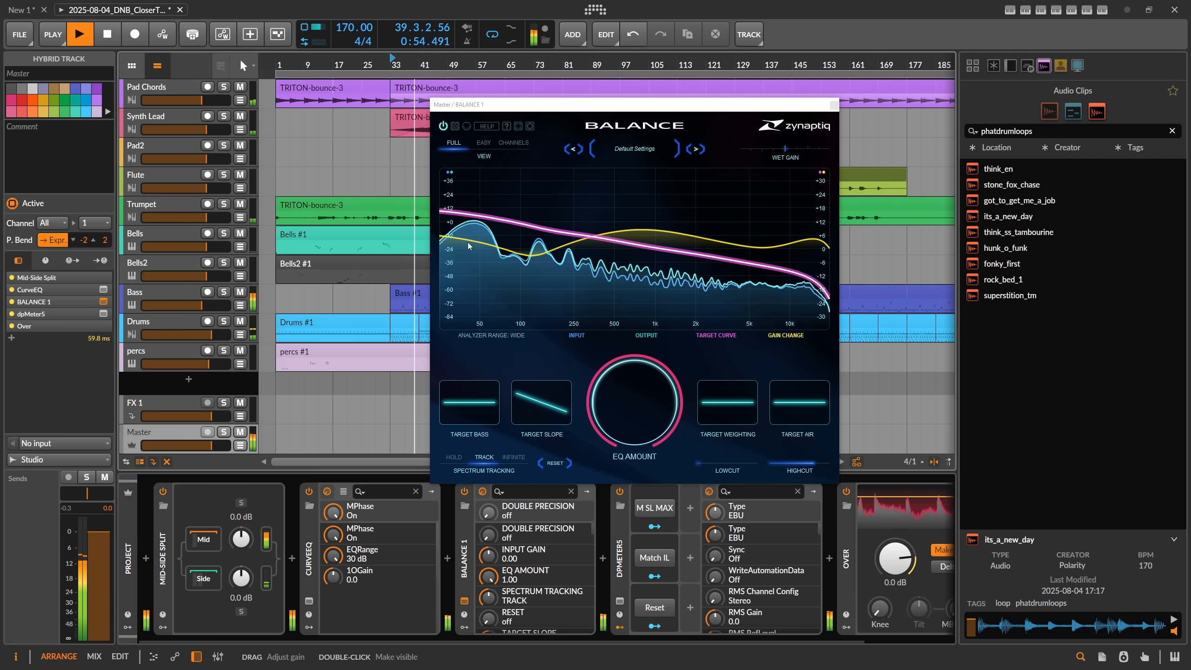
{"action": "left_click", "coordinate": [833, 105]}
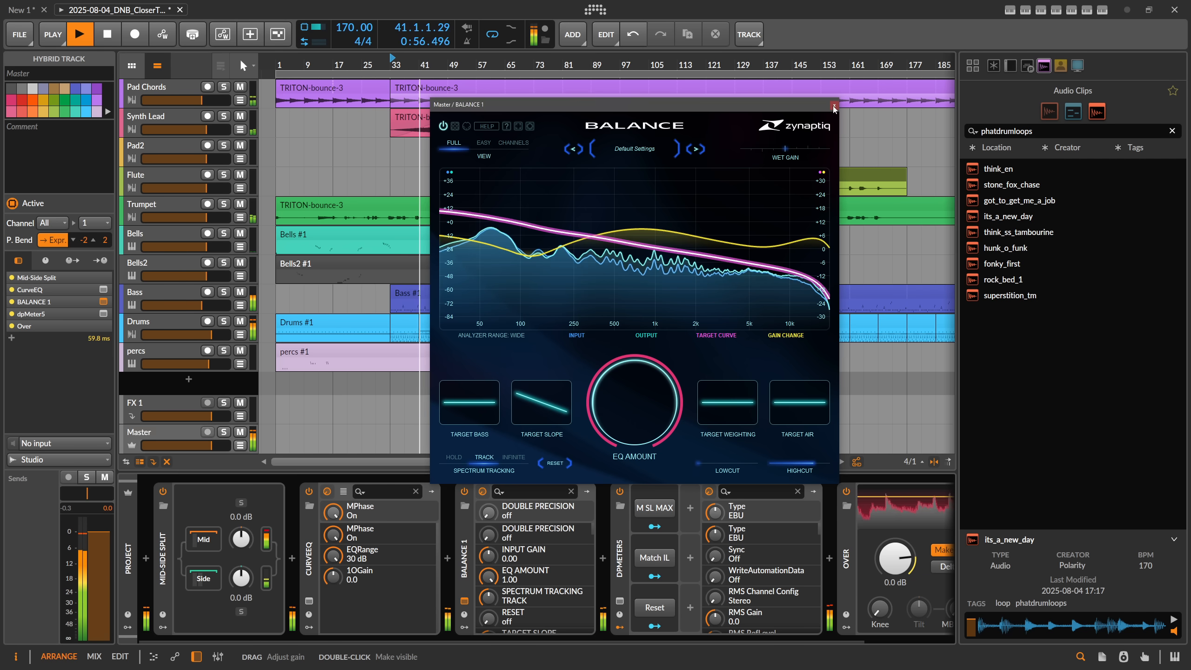
Step: Compare the CurveEQ and BALANCE 1 curves while the mix plays, then close both plugin windows and stop playback
{"action": "left_click", "coordinate": [309, 601]}
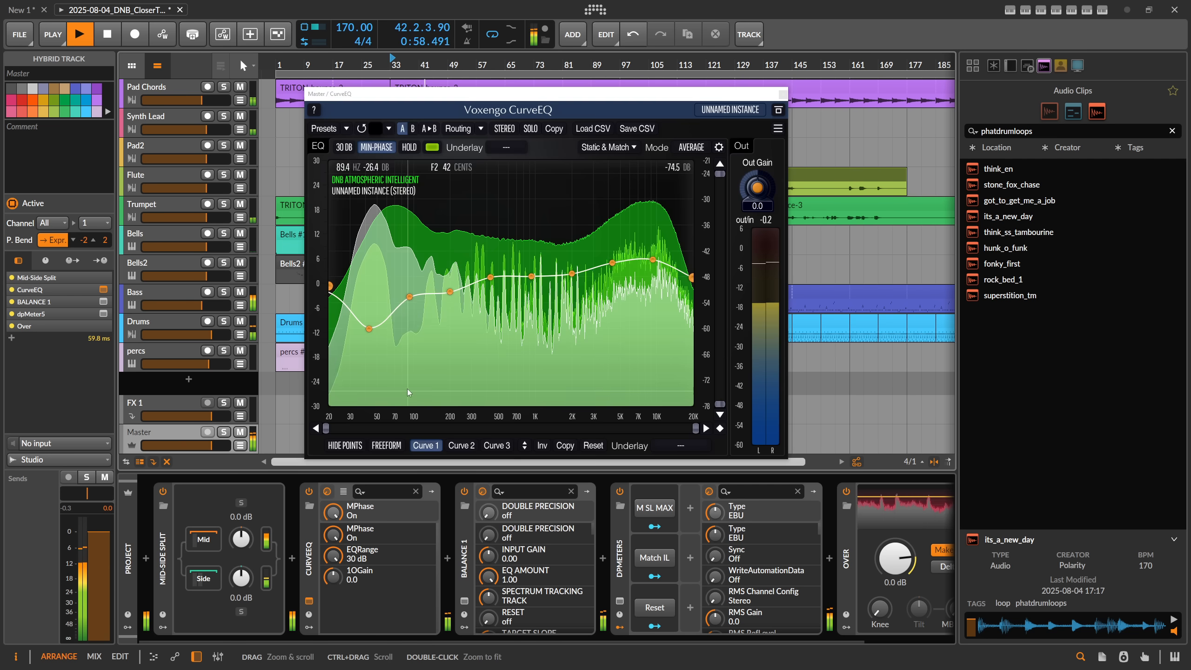
{"action": "left_click", "coordinate": [782, 95]}
{"action": "left_click", "coordinate": [465, 600]}
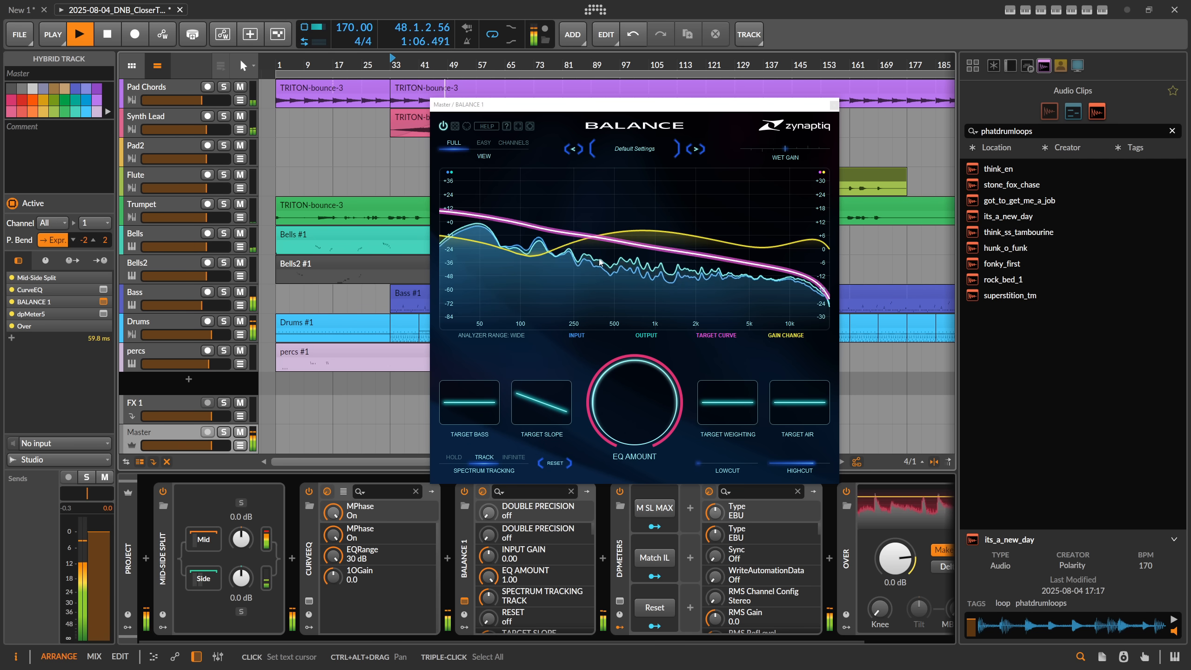
{"action": "left_click", "coordinate": [834, 107]}
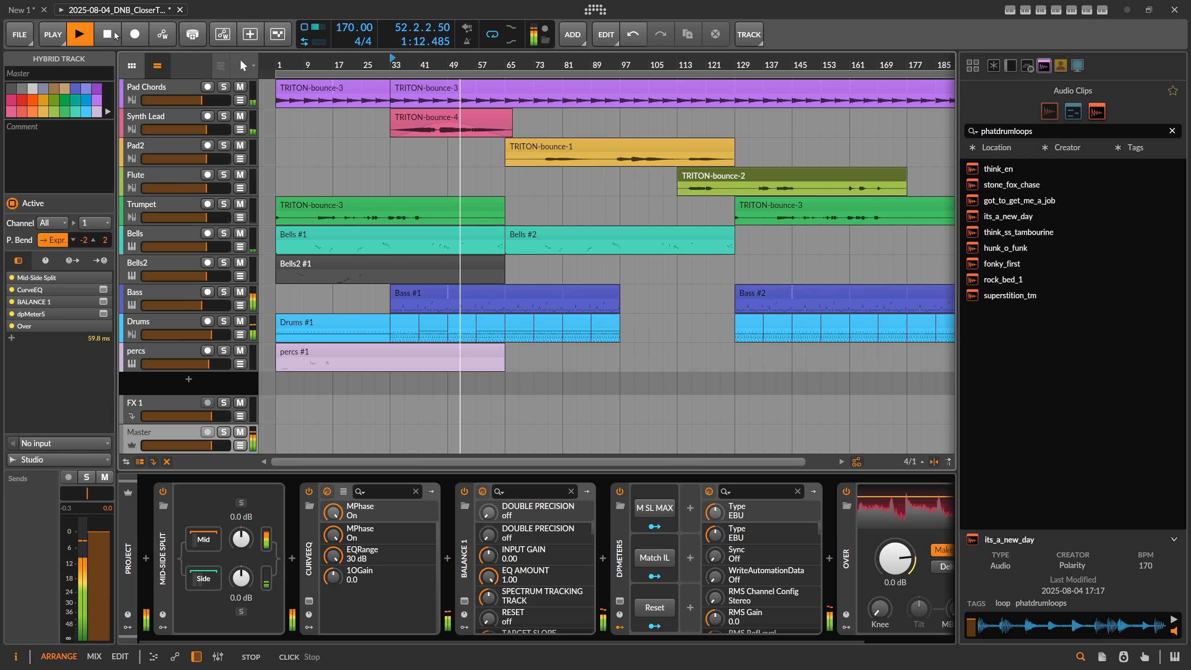
{"action": "key", "text": "space"}
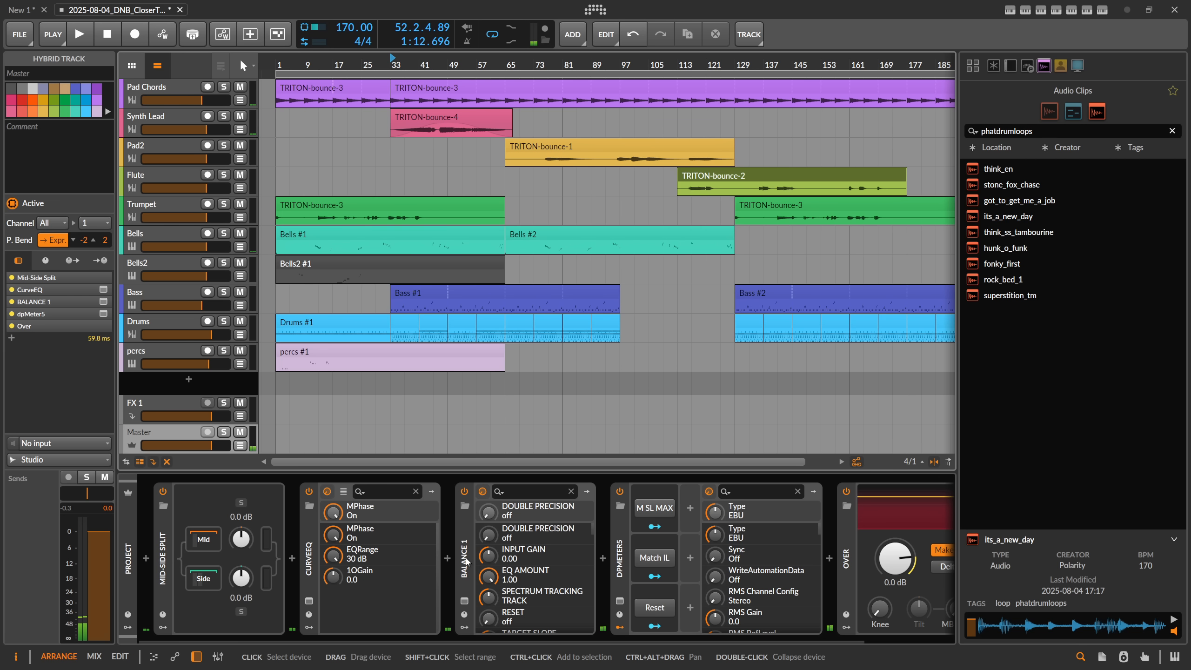
Step: Collapse CurveEQ and BALANCE 1, then insert Spectrum Thief between Mid-Side Split and CurveEQ on the Master track
{"action": "double_click", "coordinate": [309, 561]}
{"action": "double_click", "coordinate": [343, 558]}
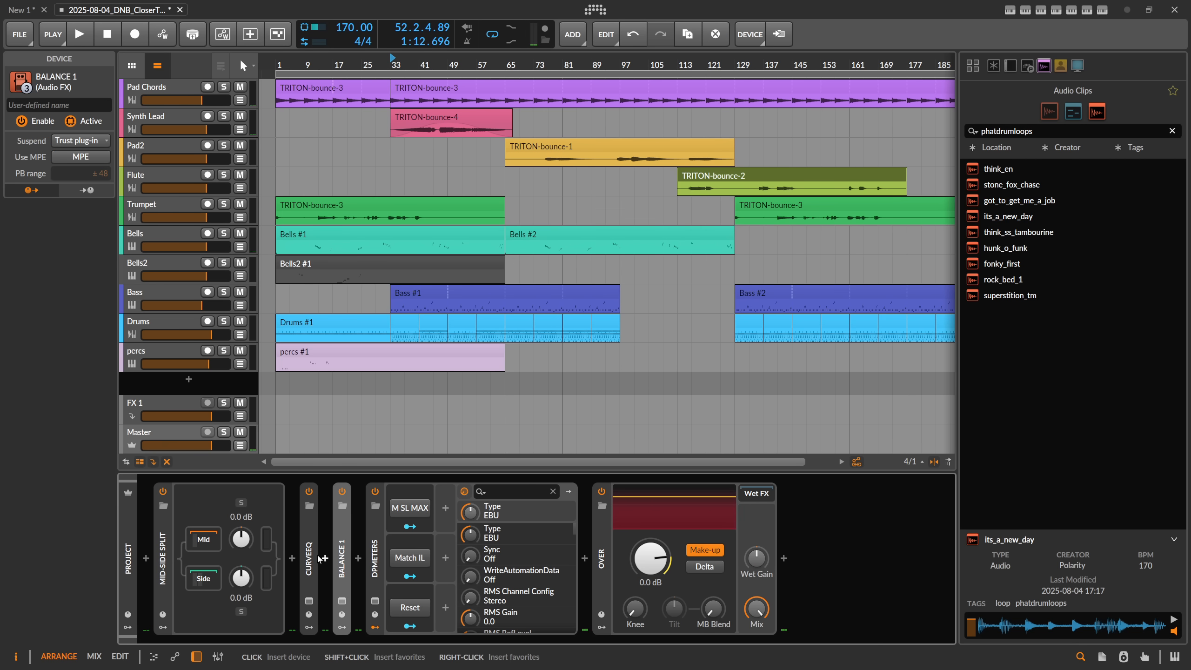
{"action": "left_click", "coordinate": [291, 558]}
{"action": "type", "text": "thief"}
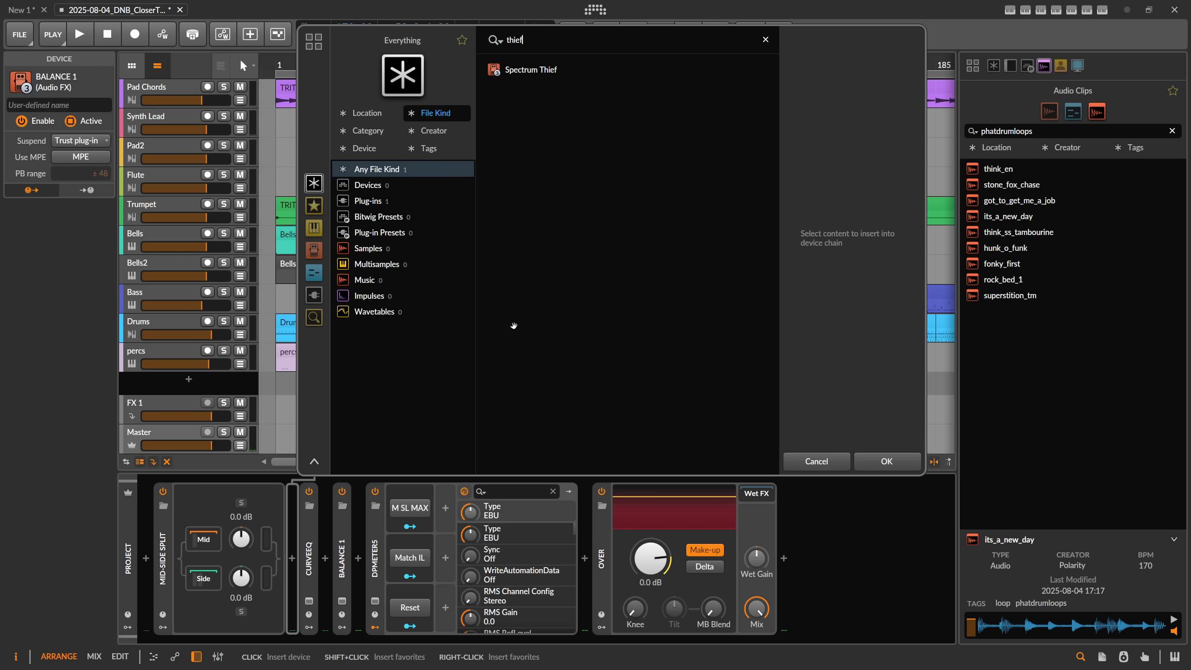
{"action": "double_click", "coordinate": [534, 71]}
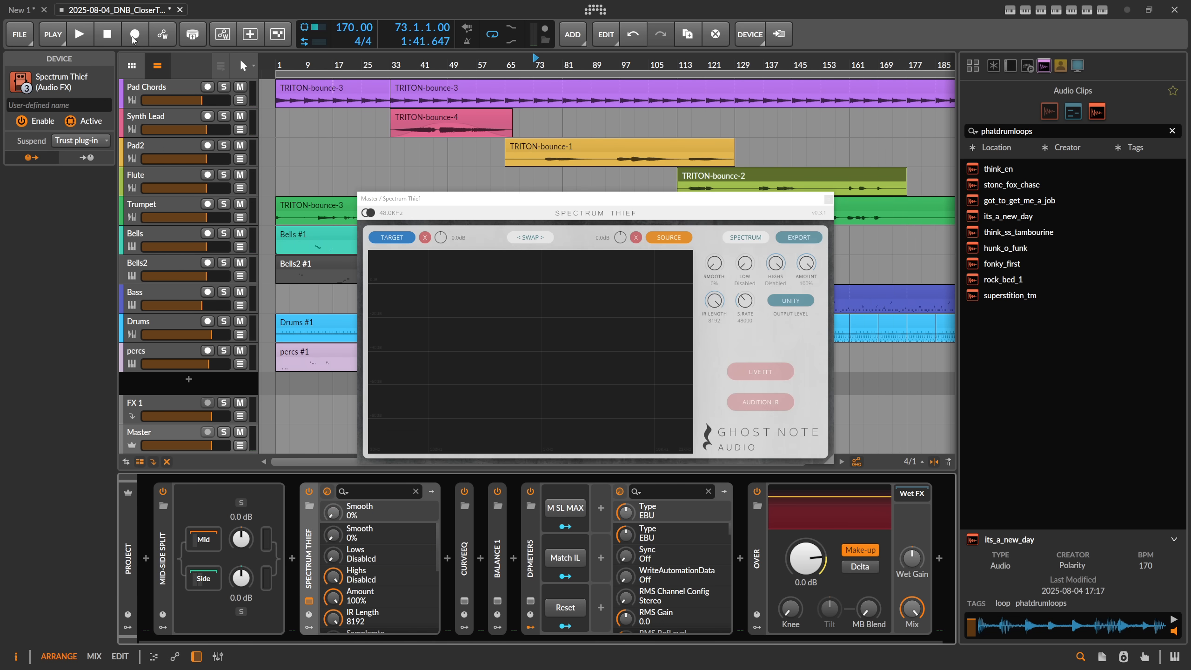
Step: Record the mix before the EQs as Spectrum Thief's source spectrum, playing from bar 73 and then again from bar 33
{"action": "left_click", "coordinate": [79, 34]}
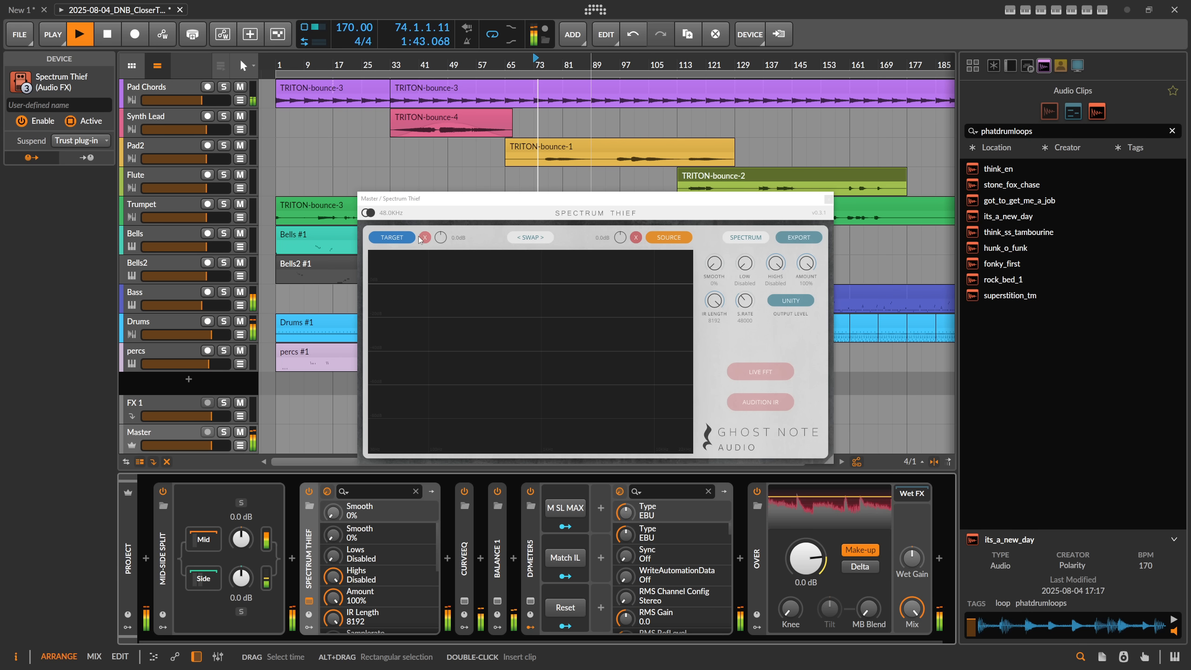
{"action": "left_click", "coordinate": [668, 237]}
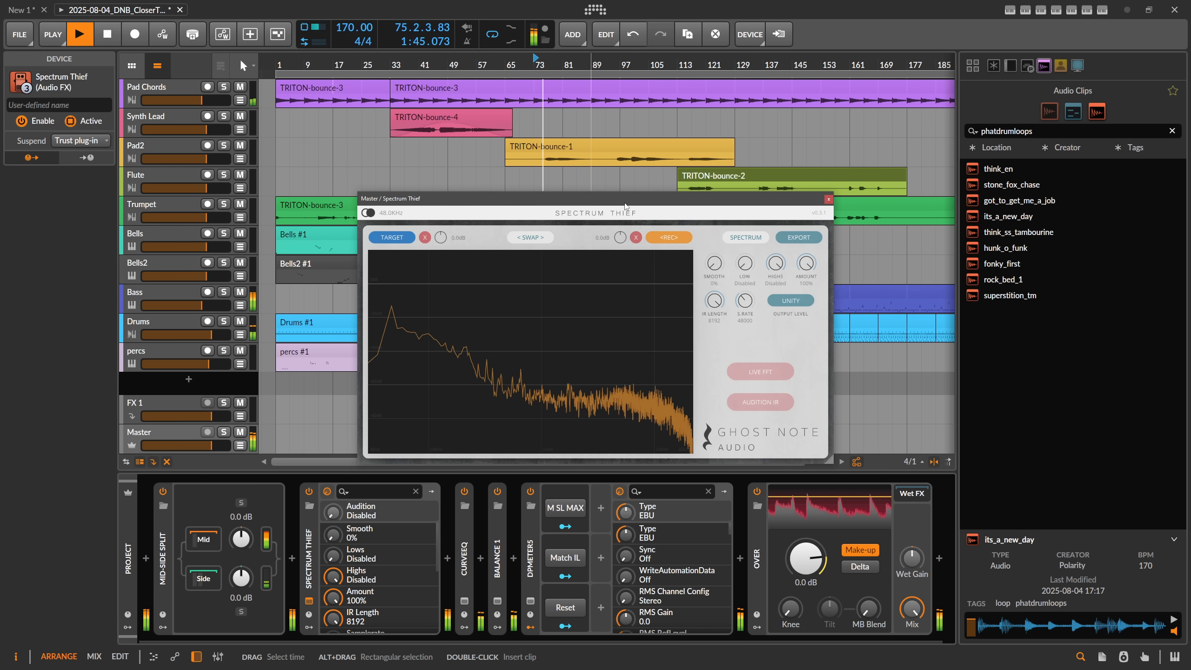
{"action": "left_click_drag", "start_coordinate": [625, 205], "coordinate": [598, 195]}
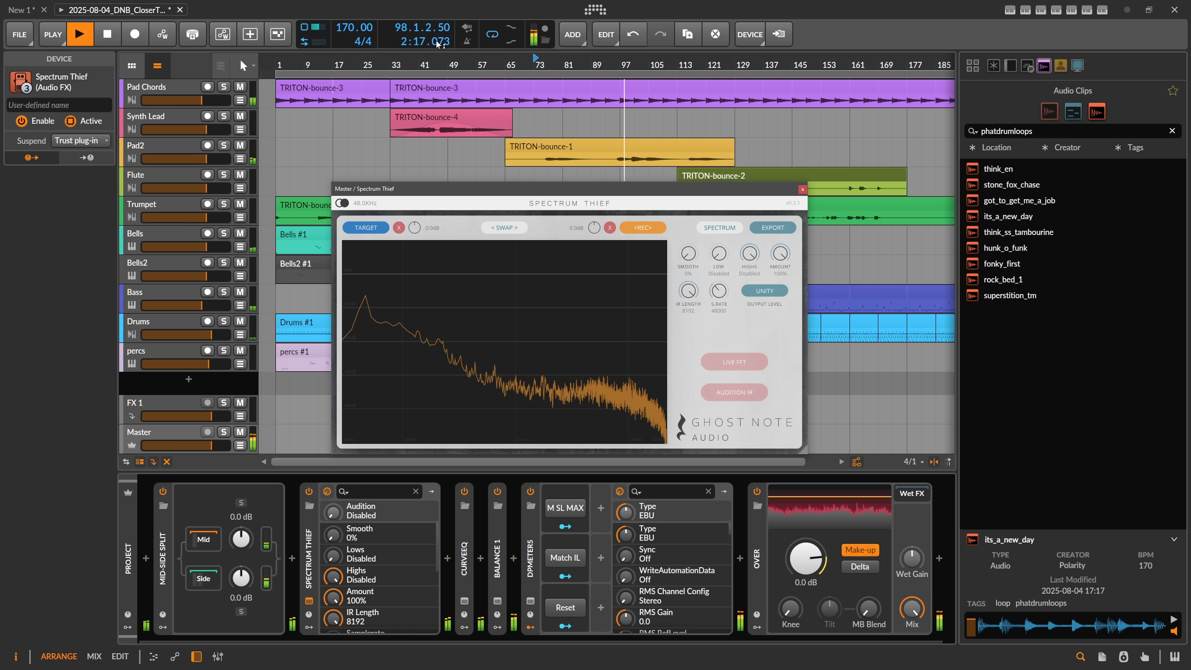
{"action": "left_click", "coordinate": [395, 64]}
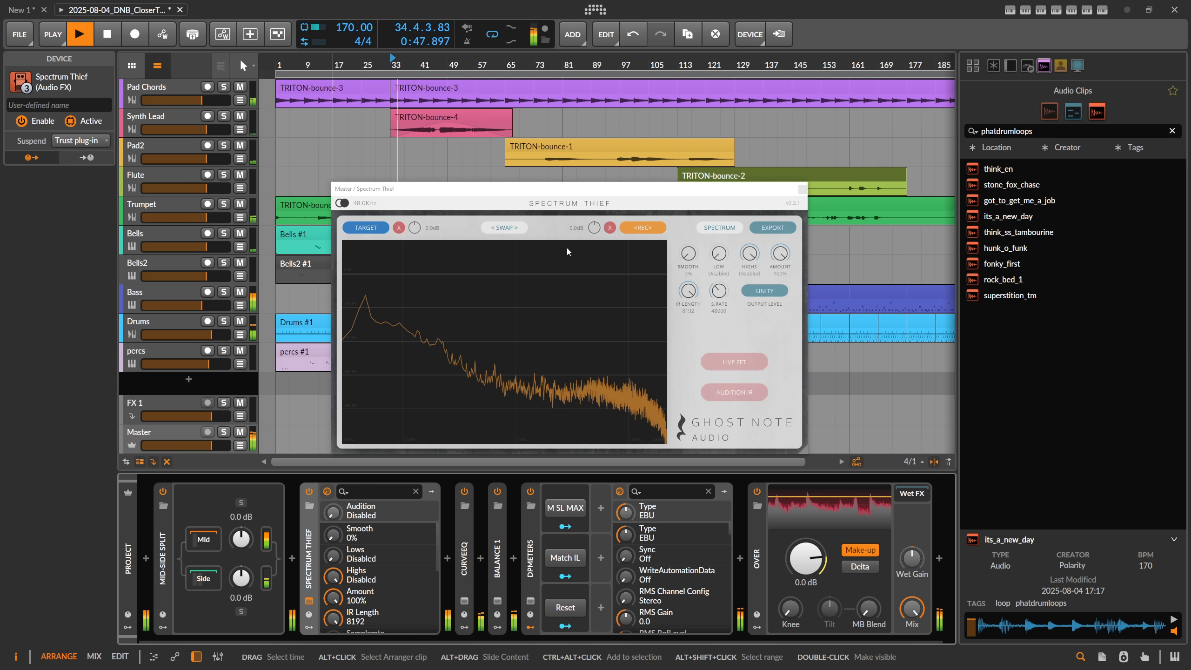
{"action": "left_click", "coordinate": [638, 233]}
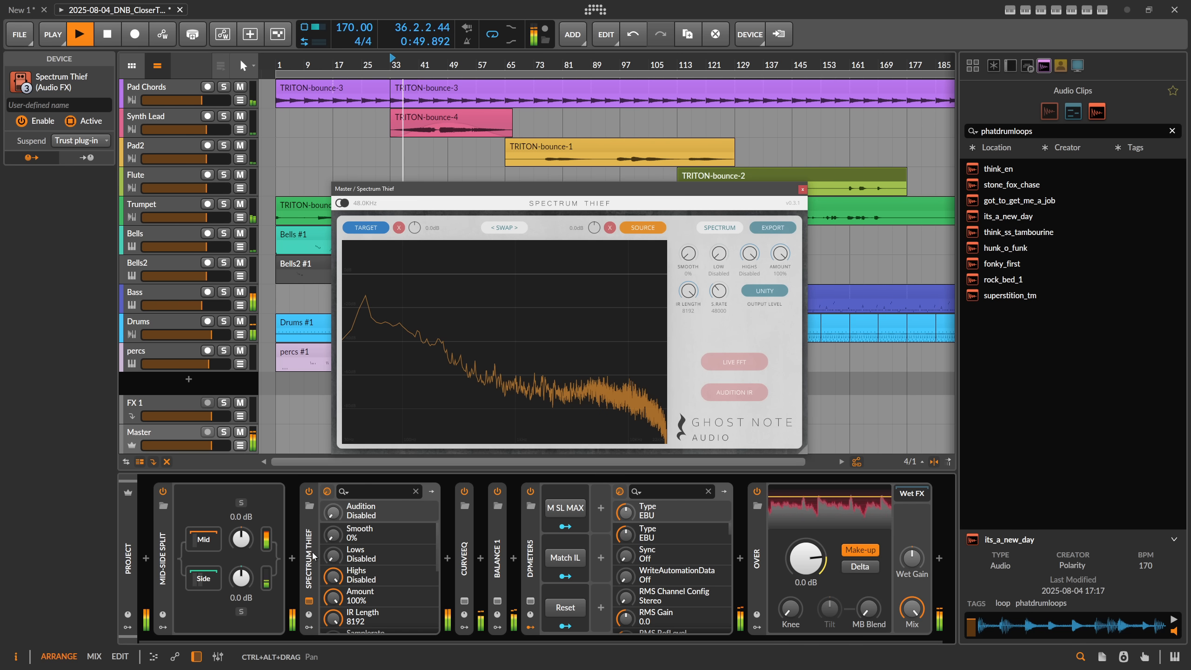
Step: Move Spectrum Thief behind BALANCE 1 in the Master chain and record the processed mix as its target spectrum
{"action": "left_click_drag", "start_coordinate": [333, 557], "coordinate": [506, 571]}
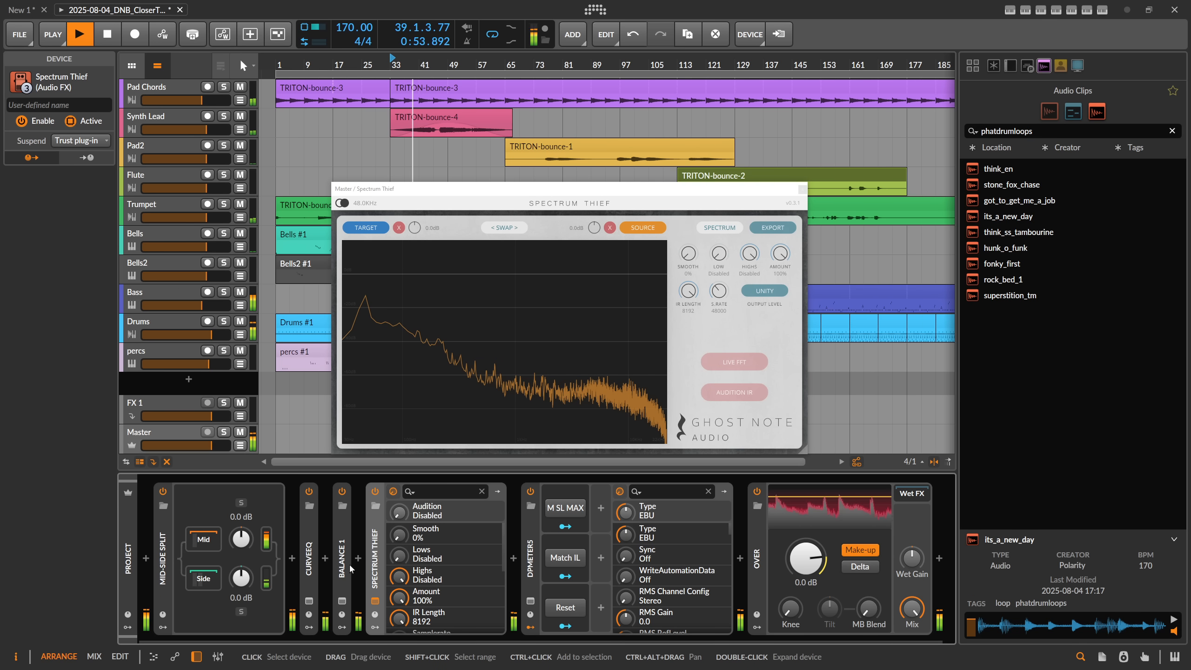
{"action": "left_click", "coordinate": [365, 227]}
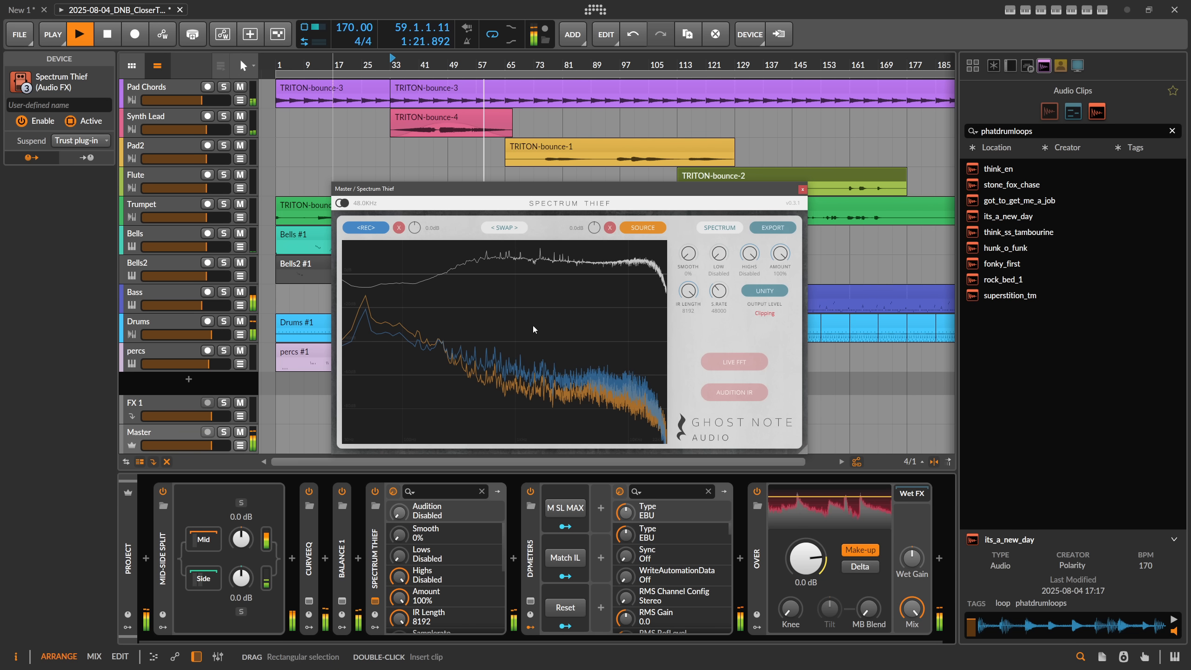
{"action": "left_click", "coordinate": [366, 228]}
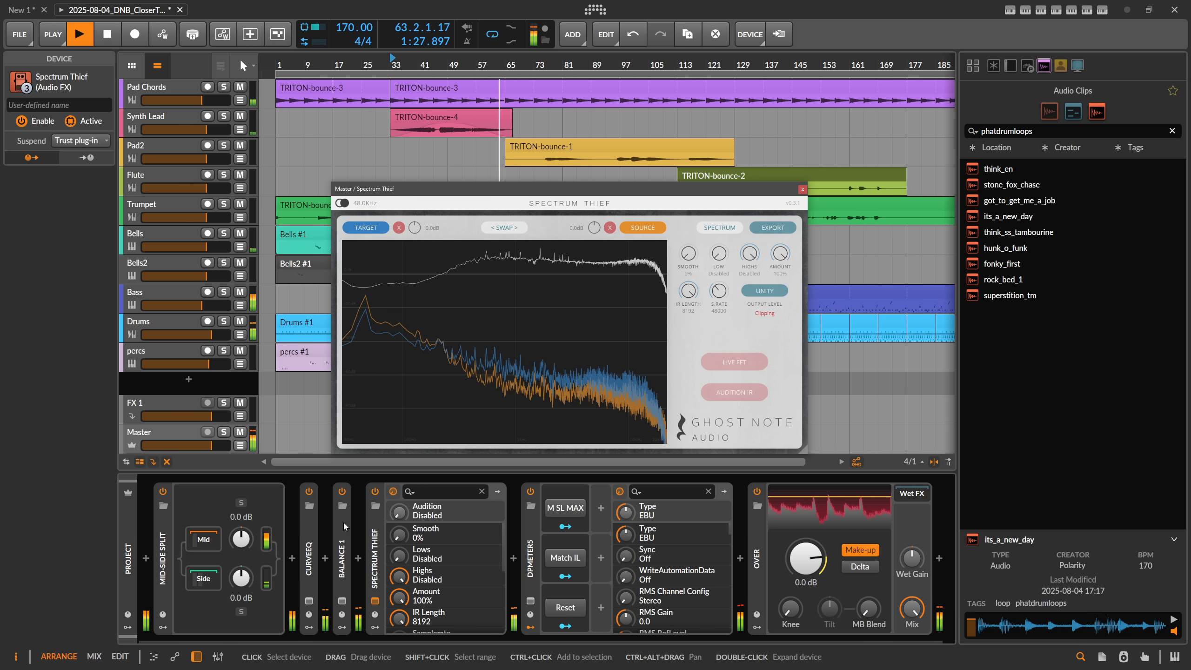
Step: Compare the original EQs with Spectrum Thief's Audition IR, leaving CurveEQ and BALANCE 1 switched off and Audition IR on
{"action": "left_click", "coordinate": [309, 491]}
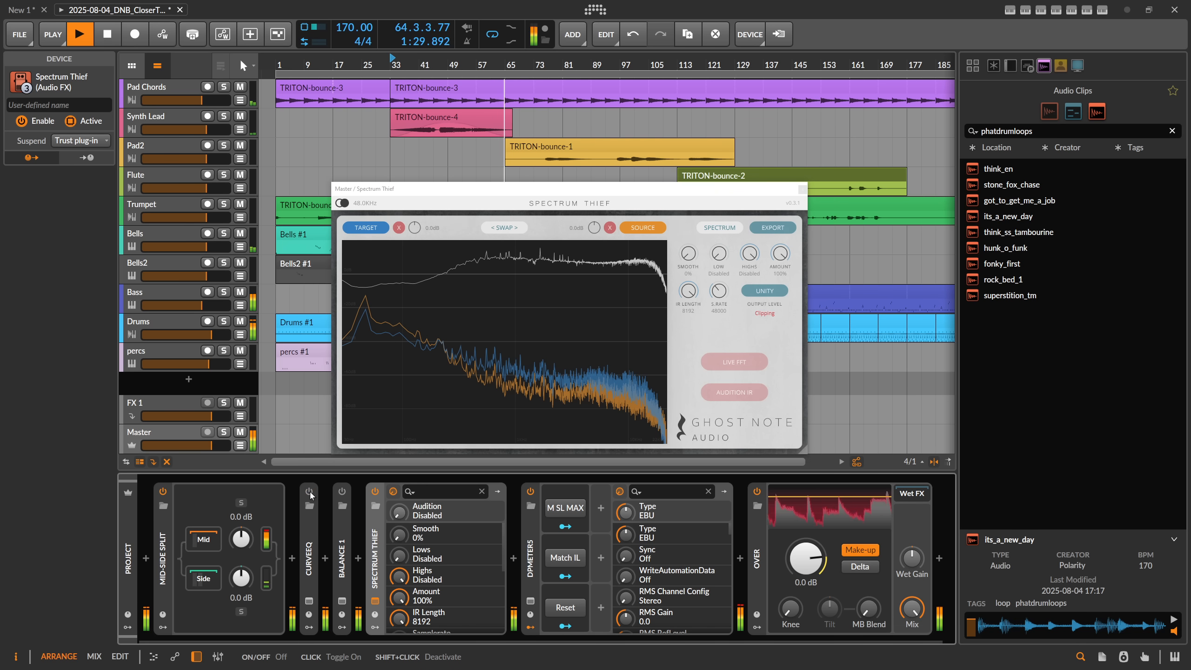
{"action": "left_click", "coordinate": [726, 394]}
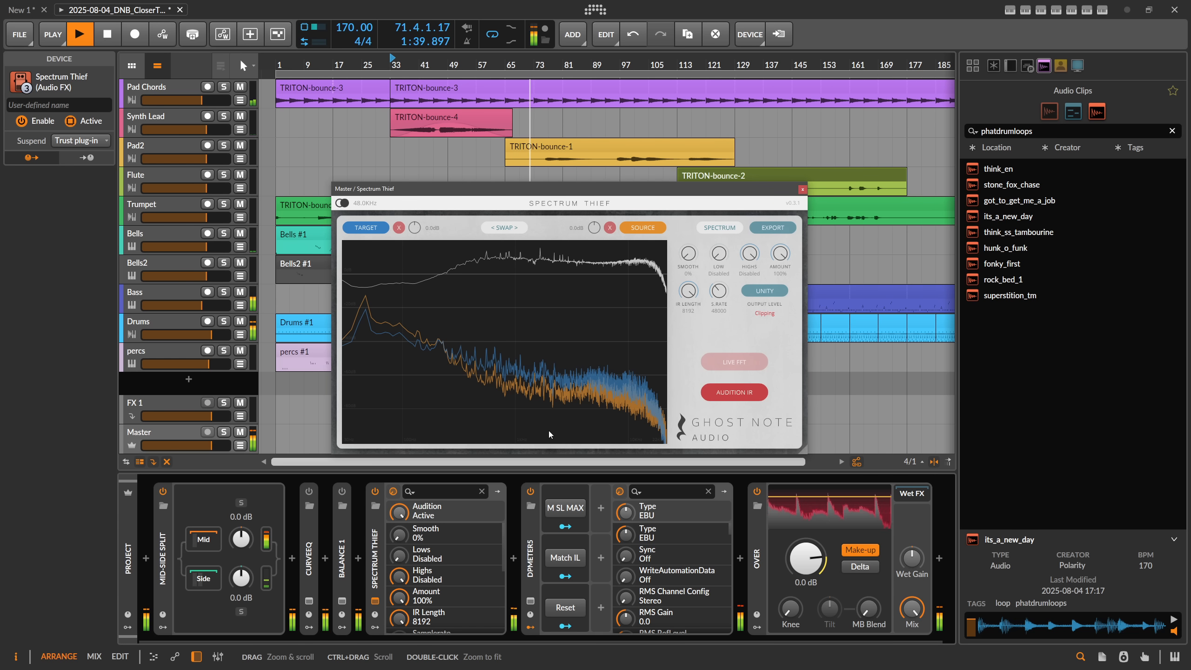
{"action": "left_click", "coordinate": [734, 393]}
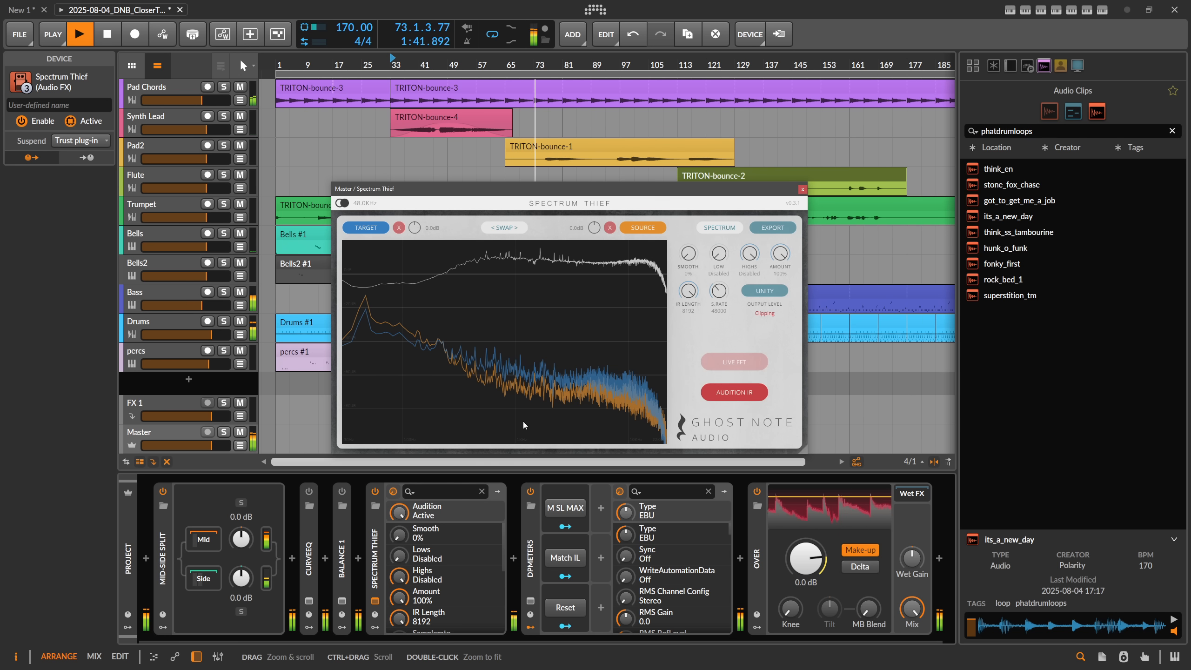
{"action": "left_click", "coordinate": [732, 393]}
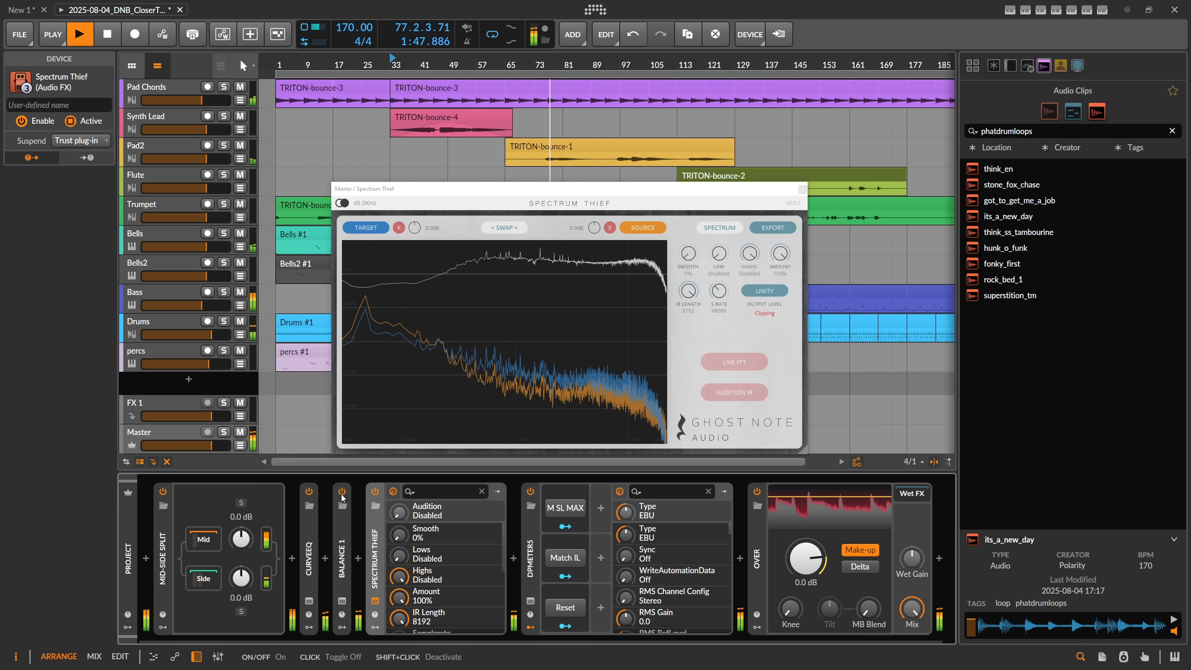
{"action": "left_click", "coordinate": [734, 392]}
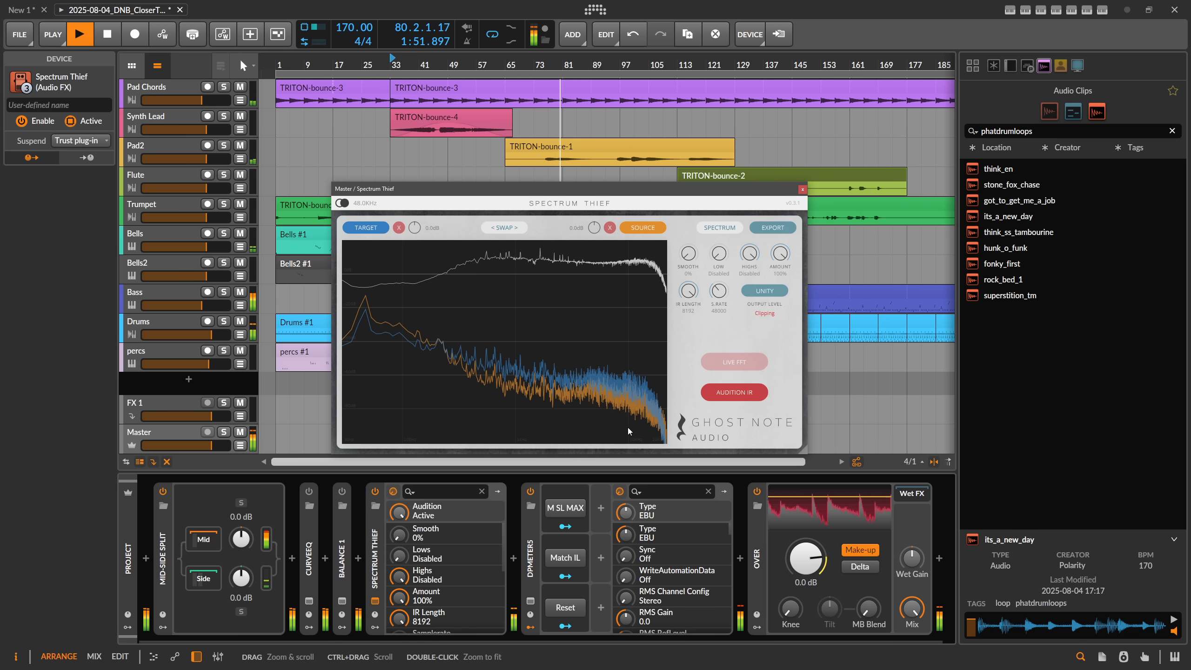
Step: Move the Spectrum Thief window up and set its Smooth amount to 100%
{"action": "left_click_drag", "start_coordinate": [552, 199], "coordinate": [557, 160]}
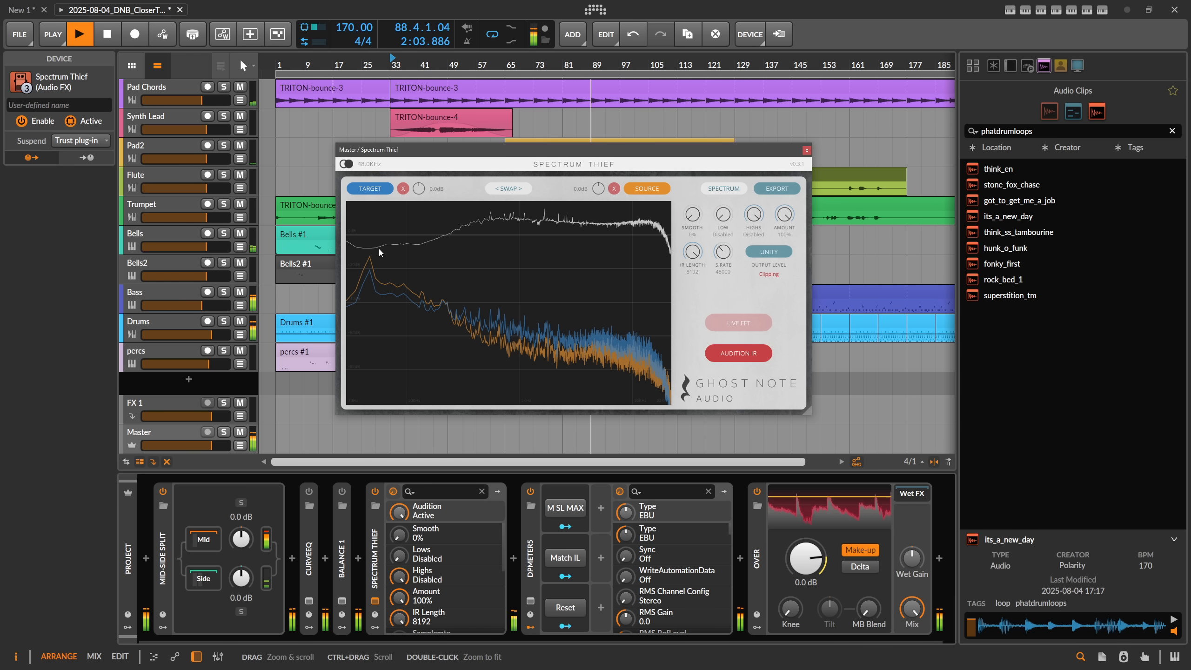
{"action": "left_click_drag", "start_coordinate": [693, 215], "coordinate": [817, 11]}
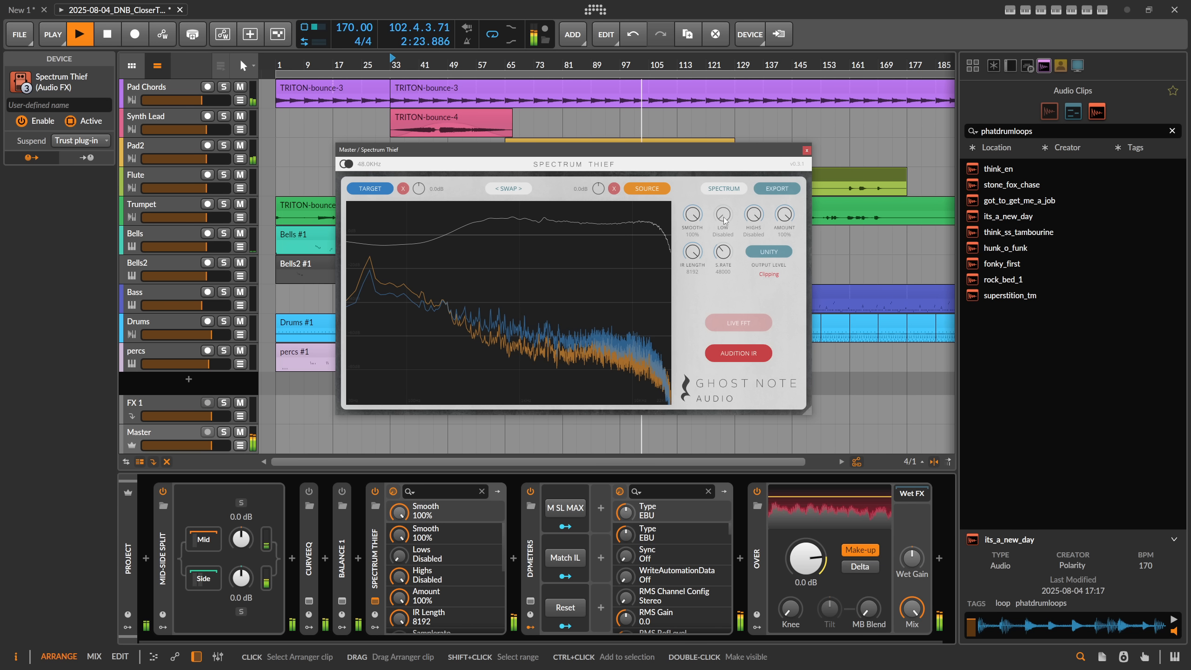
Step: Try limiting the captured curve with Low at 274 Hz and Highs at 5.2 kHz, and disable both limits again
{"action": "left_click_drag", "start_coordinate": [724, 221], "coordinate": [727, 193]}
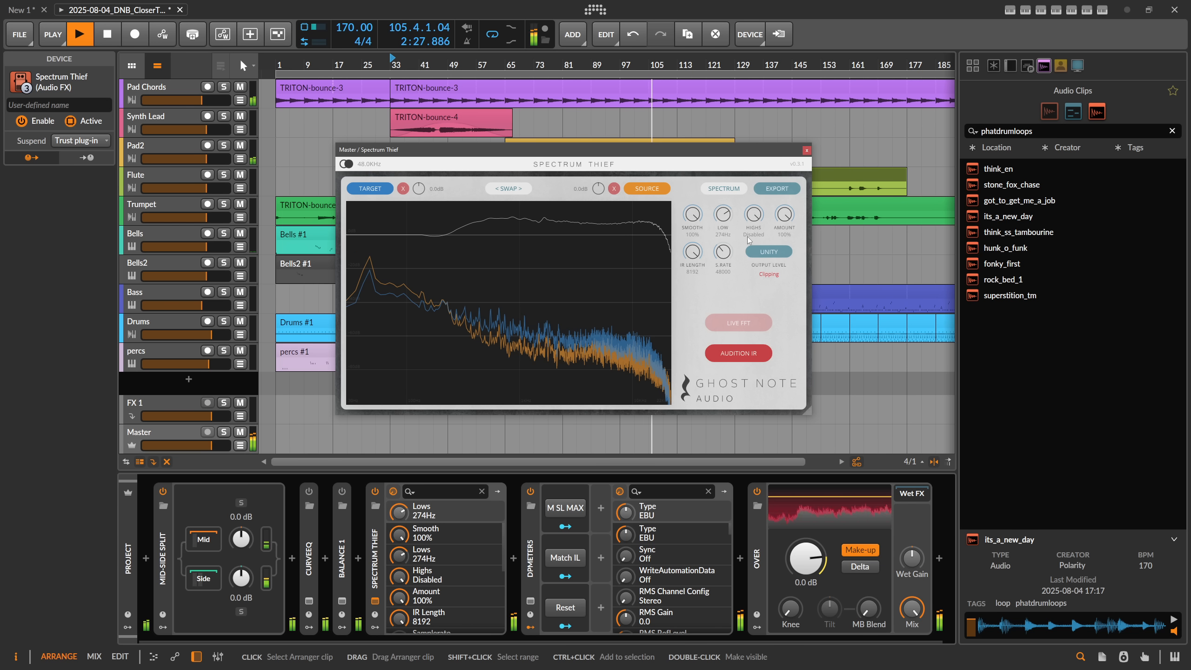
{"action": "left_click_drag", "start_coordinate": [749, 288], "coordinate": [677, 313]}
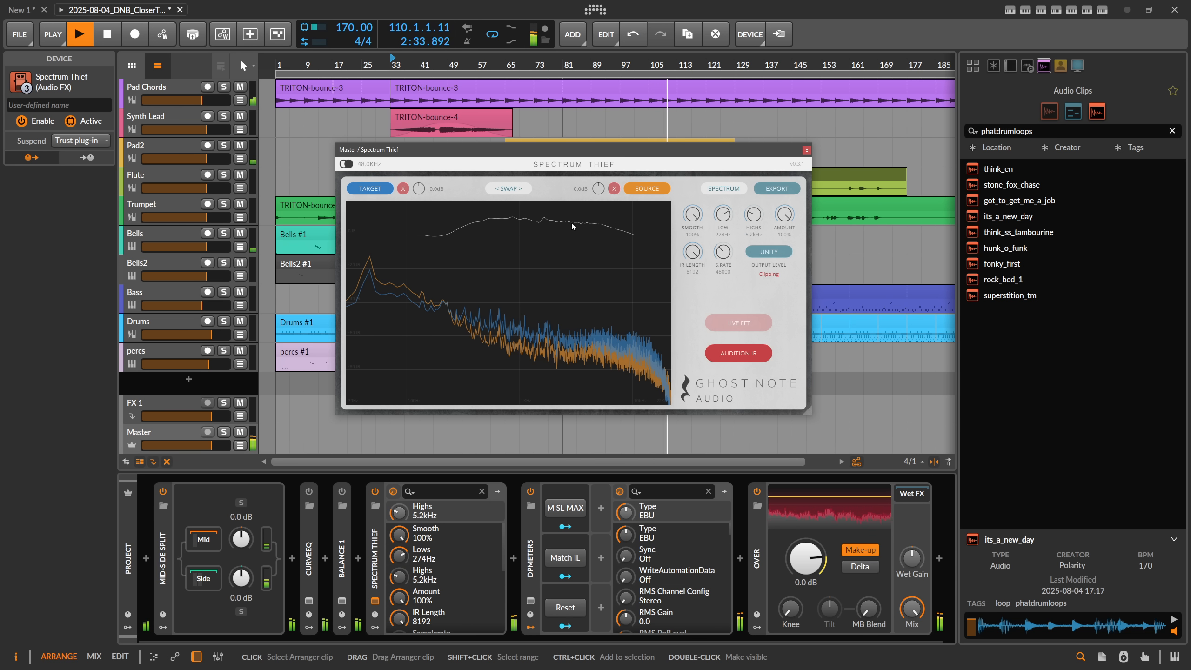
{"action": "left_click_drag", "start_coordinate": [726, 220], "coordinate": [707, 290]}
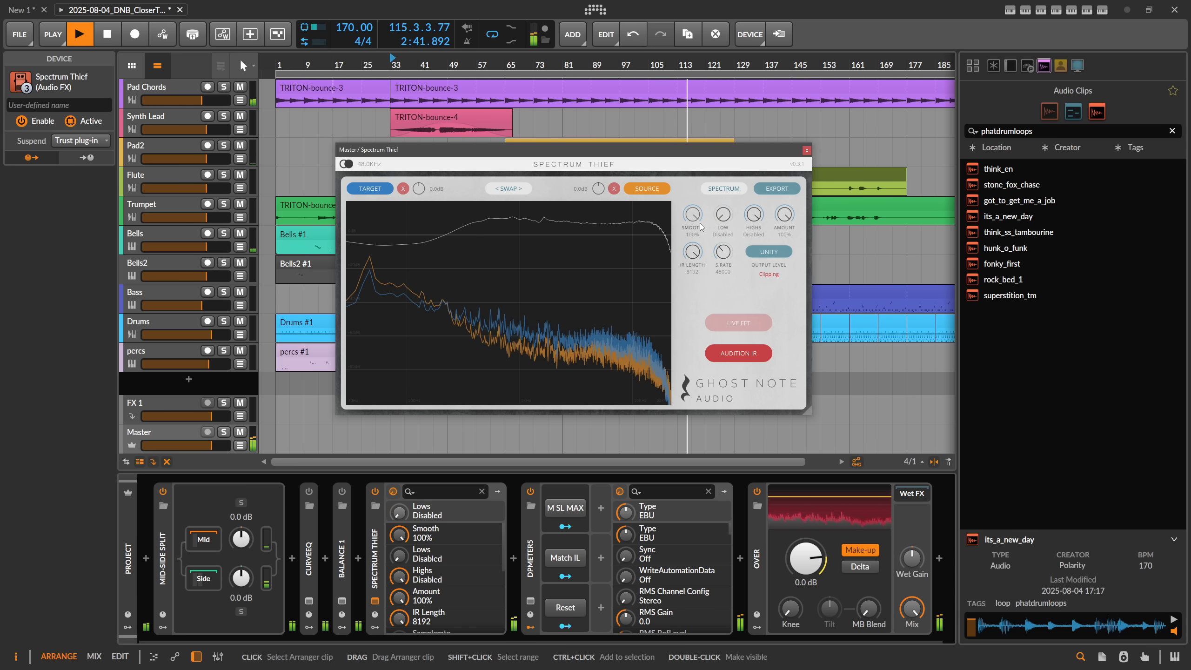
Step: Play from bar 65, show Spectrum Thief's impulse response and export it as TrackExample-1 in the Polarity IR-EQ folder
{"action": "left_click", "coordinate": [510, 68]}
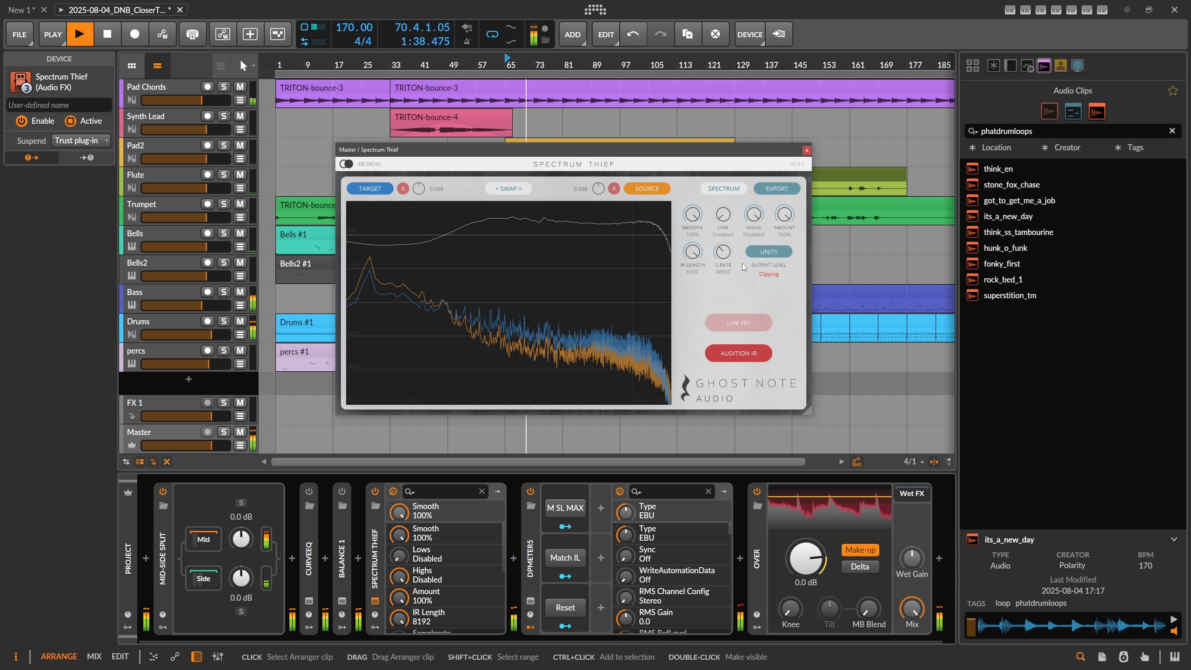
{"action": "left_click", "coordinate": [723, 188]}
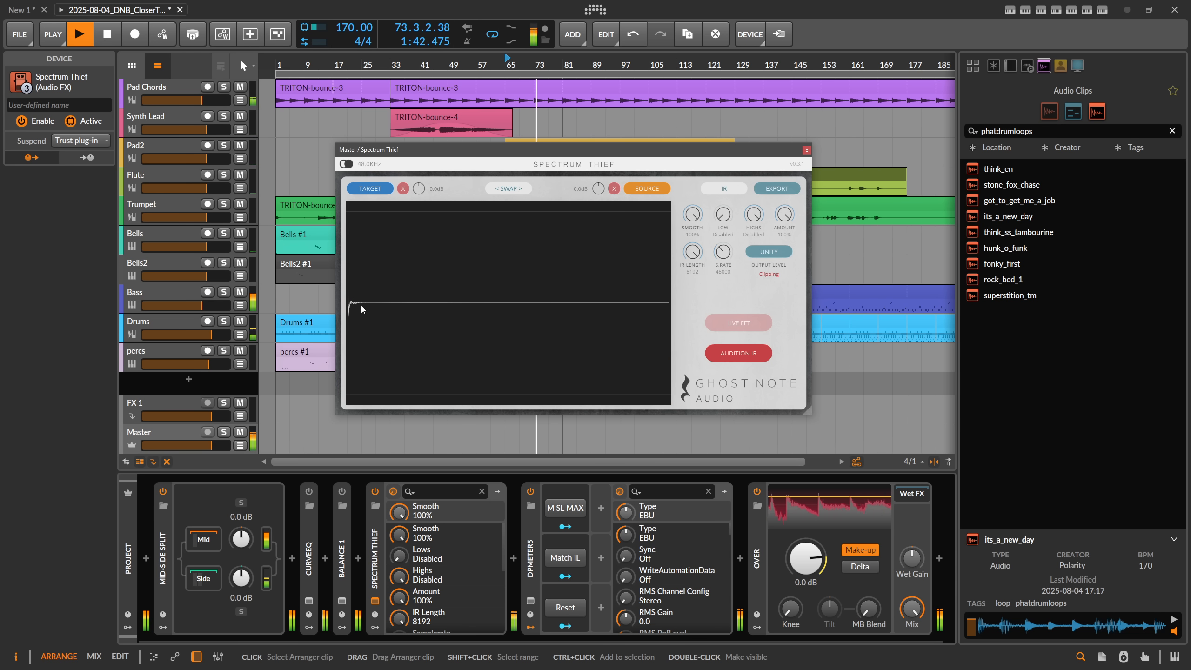
{"action": "left_click_drag", "start_coordinate": [693, 223], "coordinate": [739, 136]}
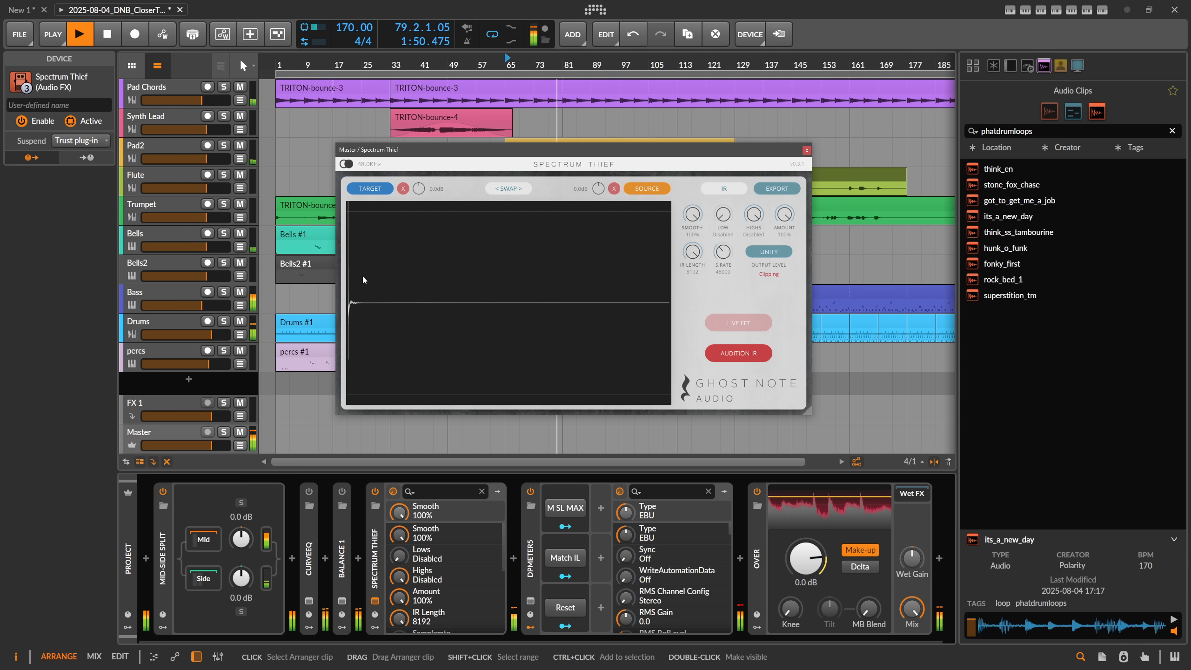
{"action": "left_click", "coordinate": [764, 188]}
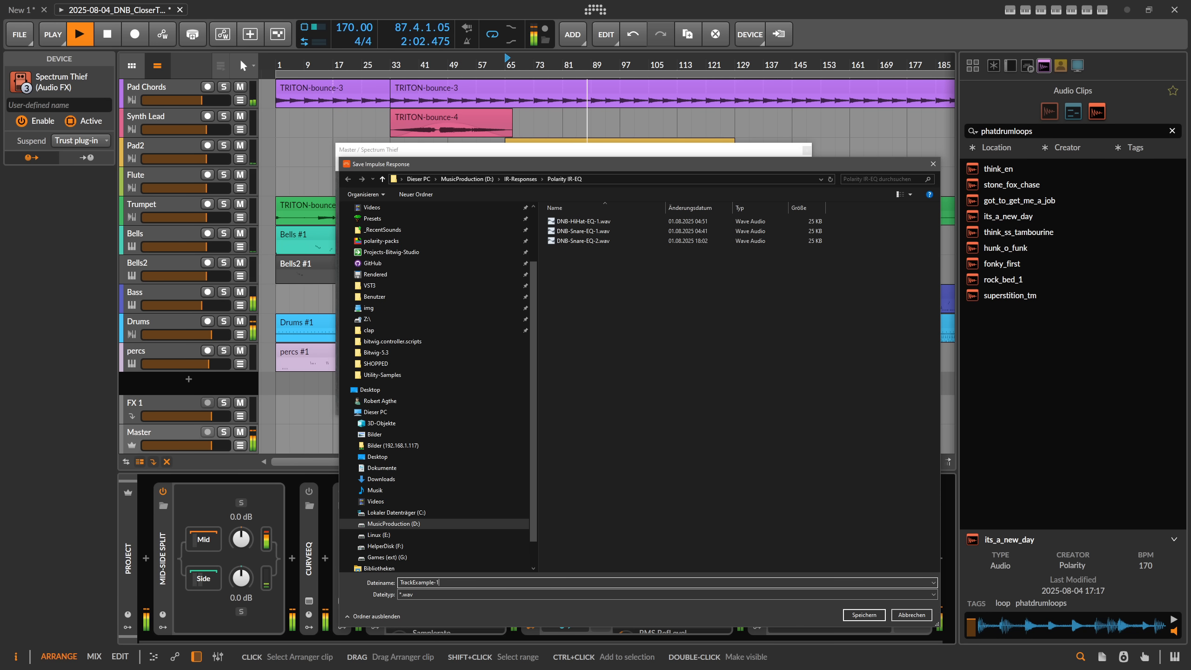
{"action": "left_click", "coordinate": [856, 617]}
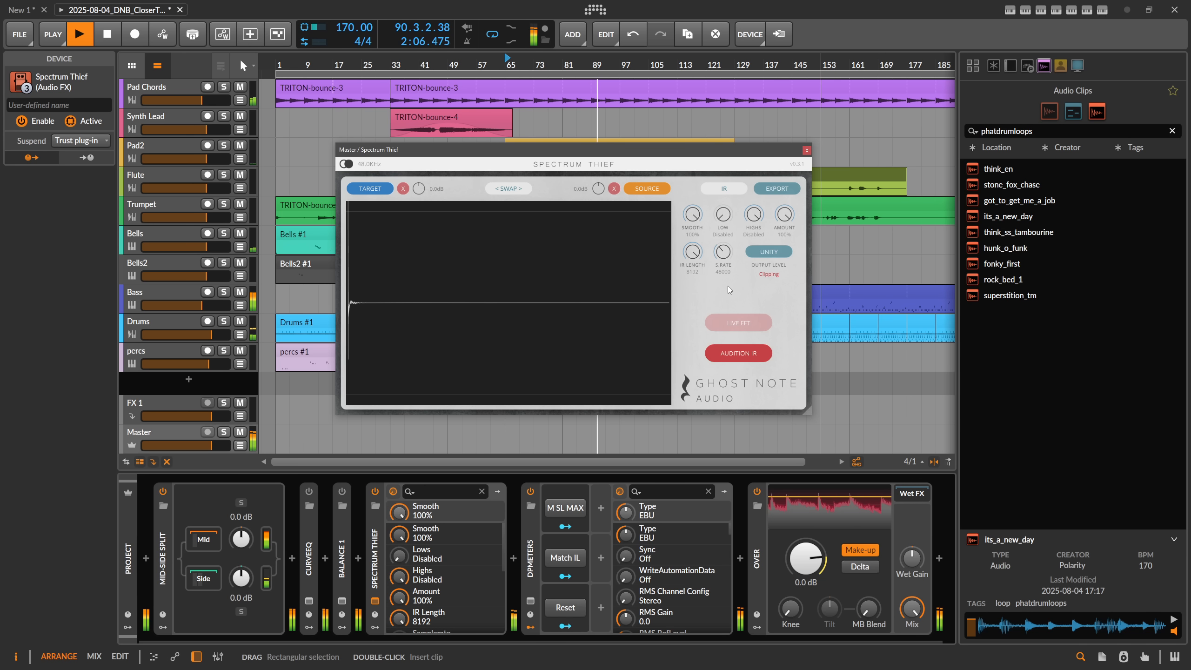
Step: Clear the browser's search text and widen the listing from Audio Clips to all Samples + Clips
{"action": "left_click_drag", "start_coordinate": [1061, 131], "coordinate": [911, 134]}
{"action": "key", "text": "BackSpace"}
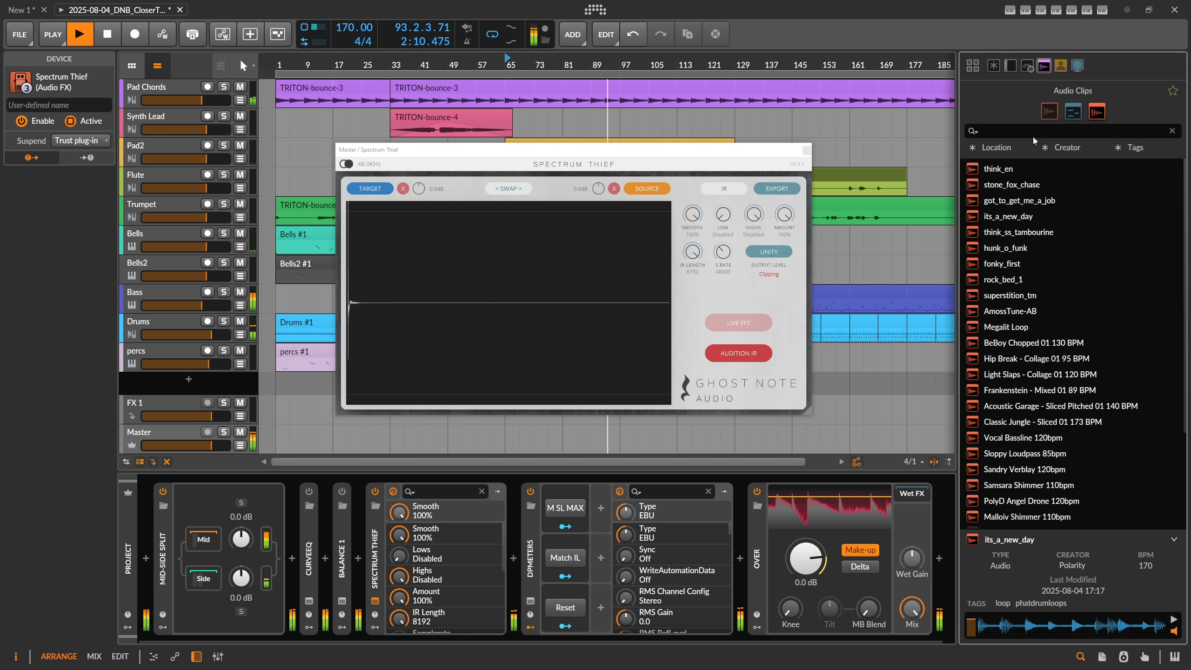
{"action": "type", "text": "ir"}
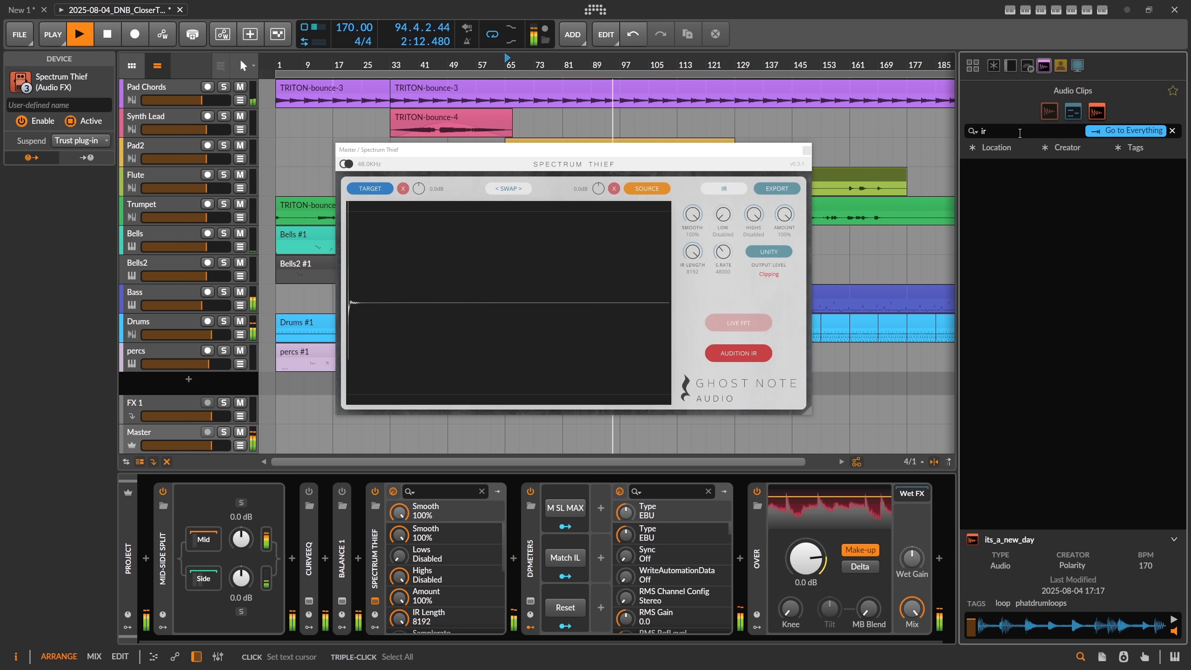
{"action": "key", "text": "BackSpace"}
{"action": "key", "text": "BackSpace"}
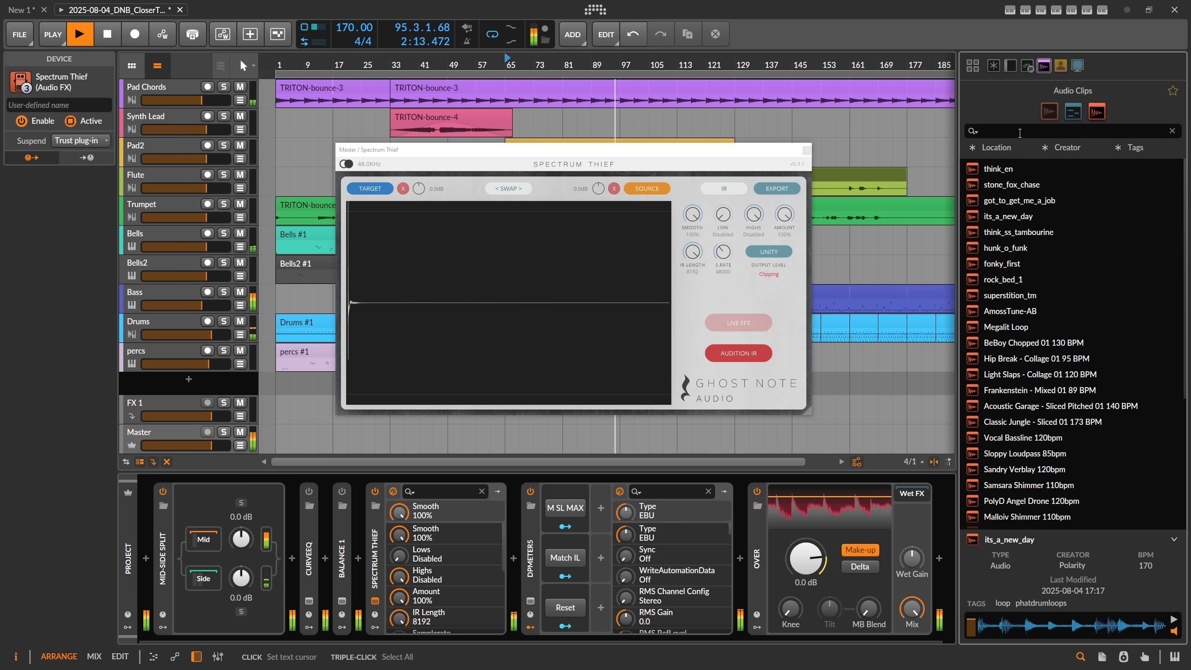
{"action": "left_click", "coordinate": [1044, 70]}
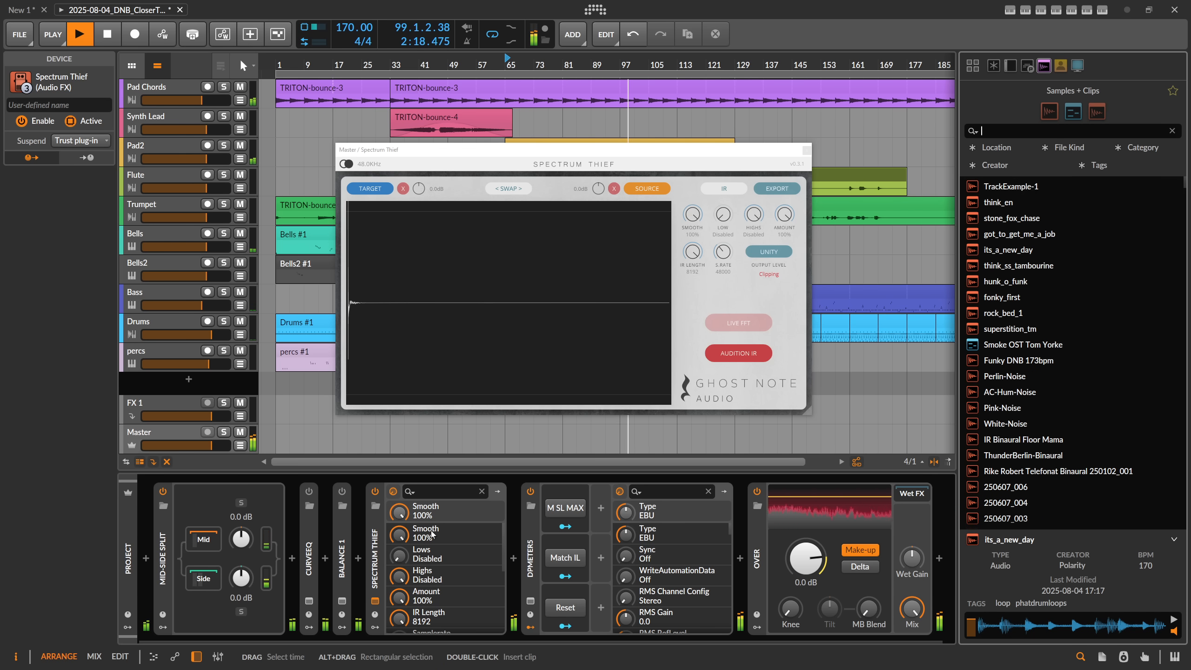
Step: Deactivate Spectrum Thief and insert a Convolution device directly behind it in the Master chain
{"action": "left_click", "coordinate": [375, 491]}
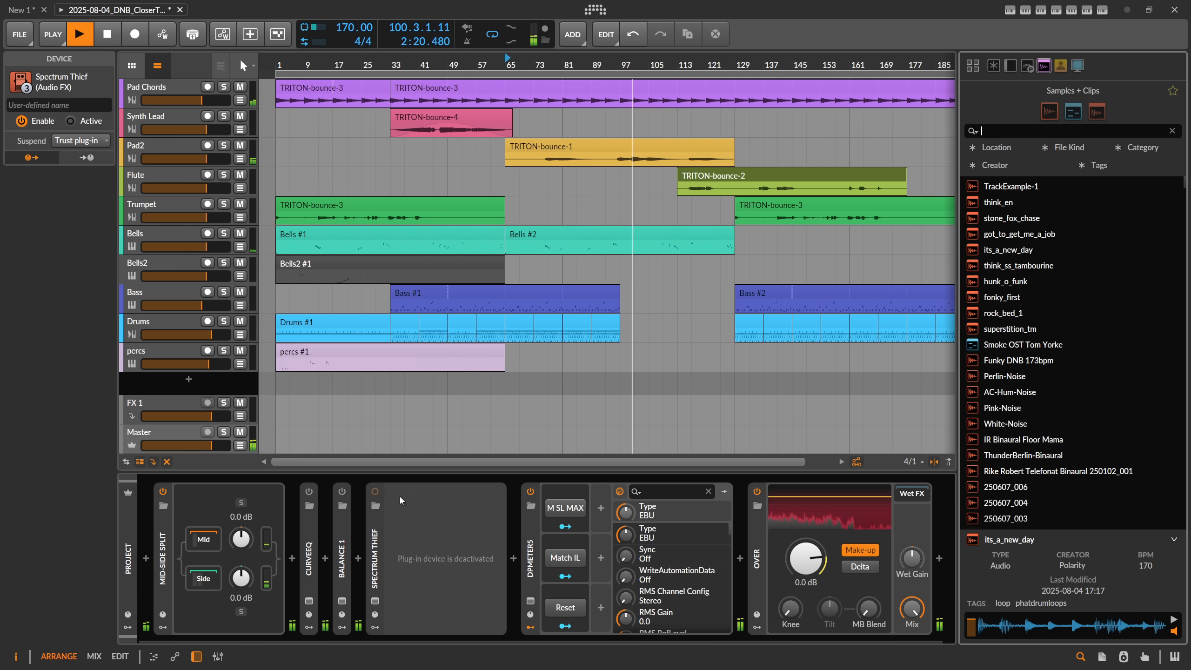
{"action": "left_click", "coordinate": [513, 558]}
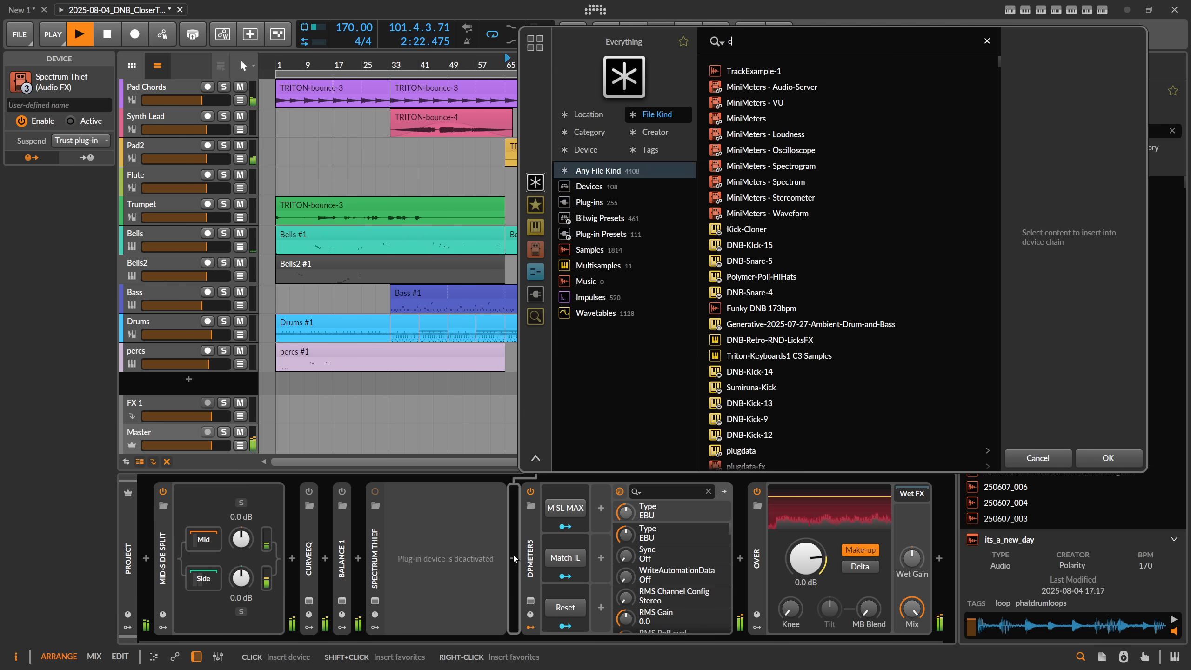
{"action": "type", "text": "convol"}
{"action": "key", "text": "Down"}
{"action": "key", "text": "Return"}
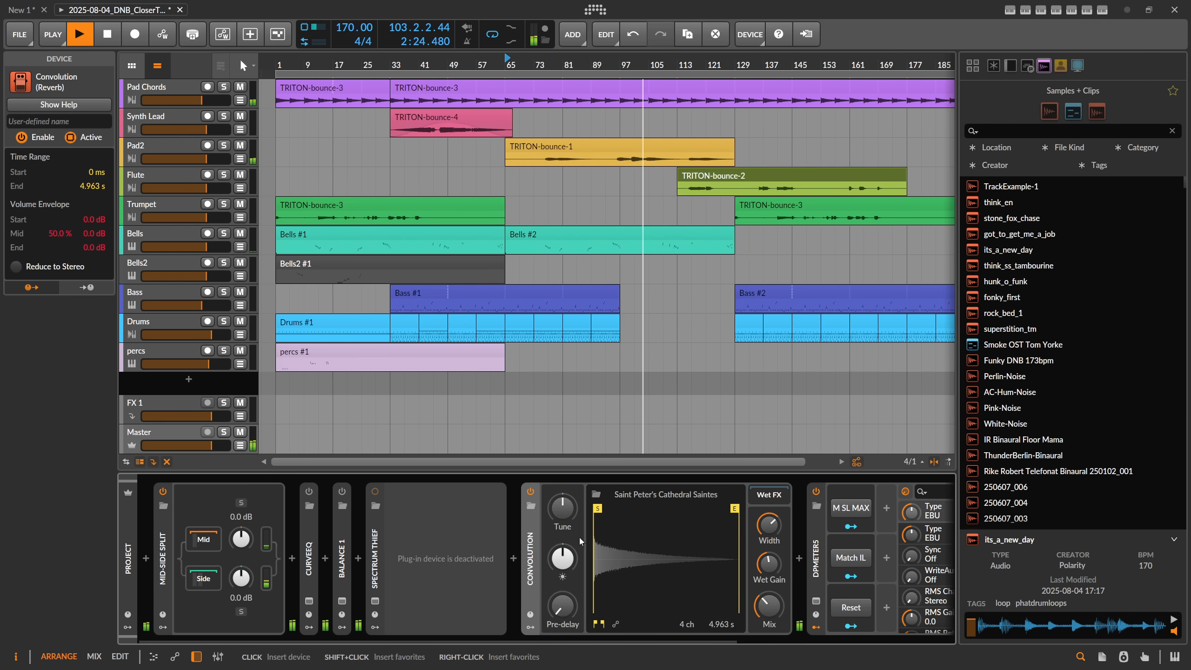
Step: Load TrackExample-1 into Convolution as its impulse response and play the song from bar 49
{"action": "left_click_drag", "start_coordinate": [869, 273], "coordinate": [658, 557]}
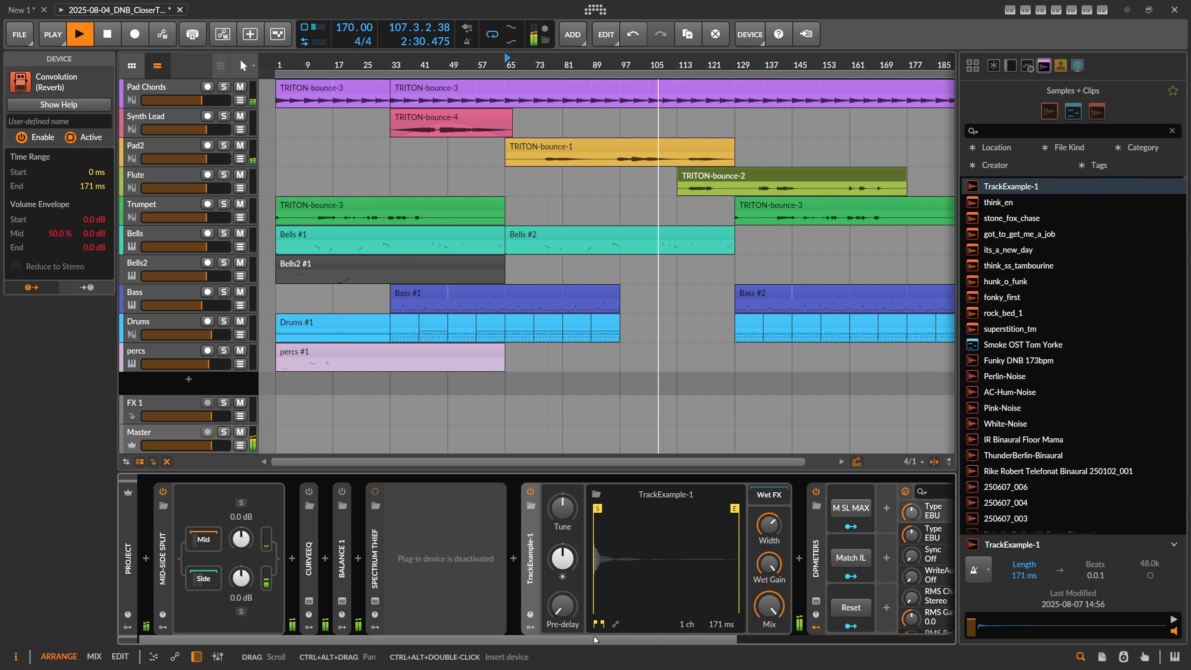
{"action": "left_click_drag", "start_coordinate": [594, 636], "coordinate": [626, 635]}
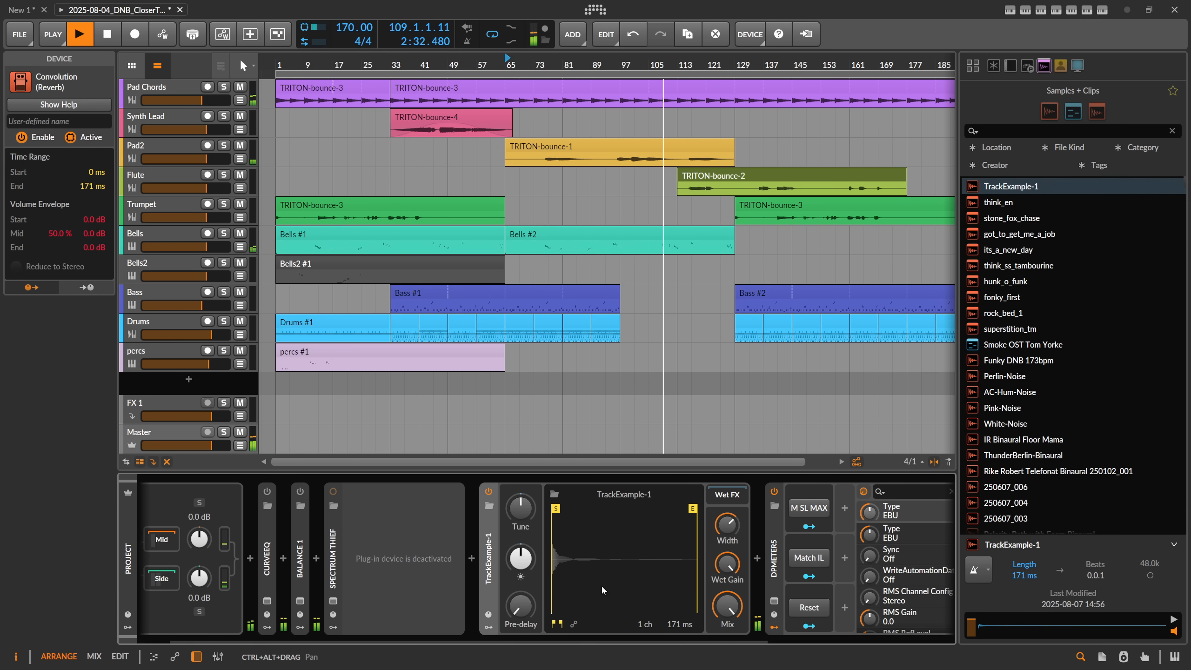
{"action": "left_click", "coordinate": [450, 65]}
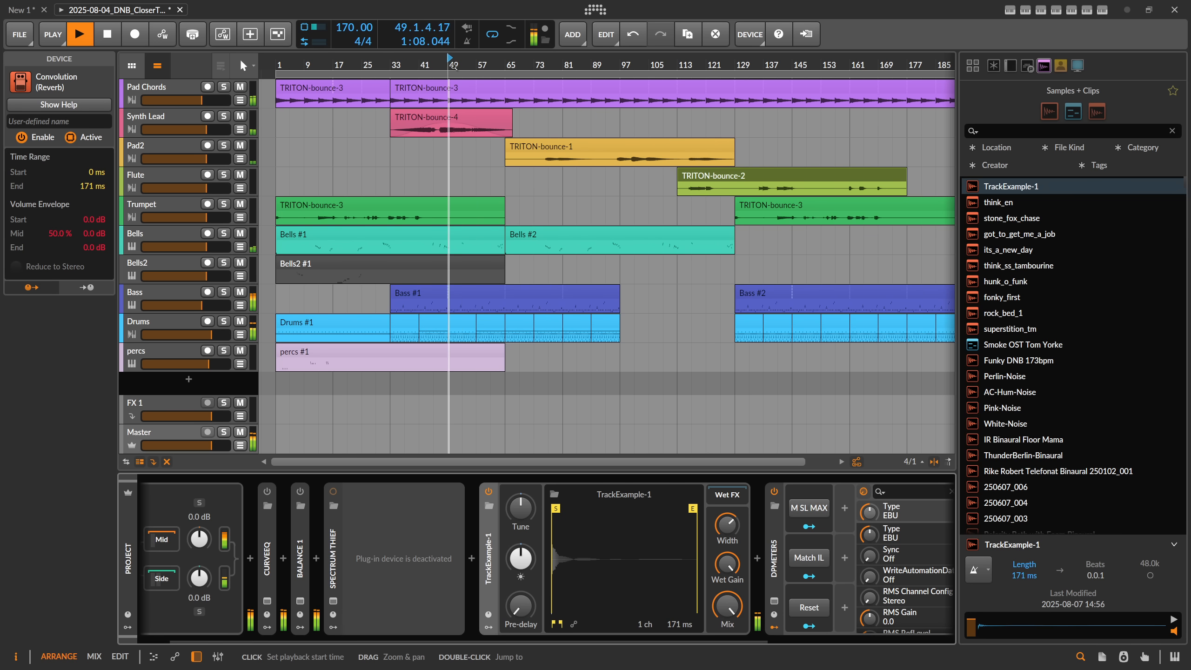
Step: Compare Convolution with the reactivated Spectrum Thief with Audition IR off, leaving Convolution on and Spectrum Thief disabled
{"action": "left_click", "coordinate": [489, 490]}
{"action": "left_click", "coordinate": [334, 491]}
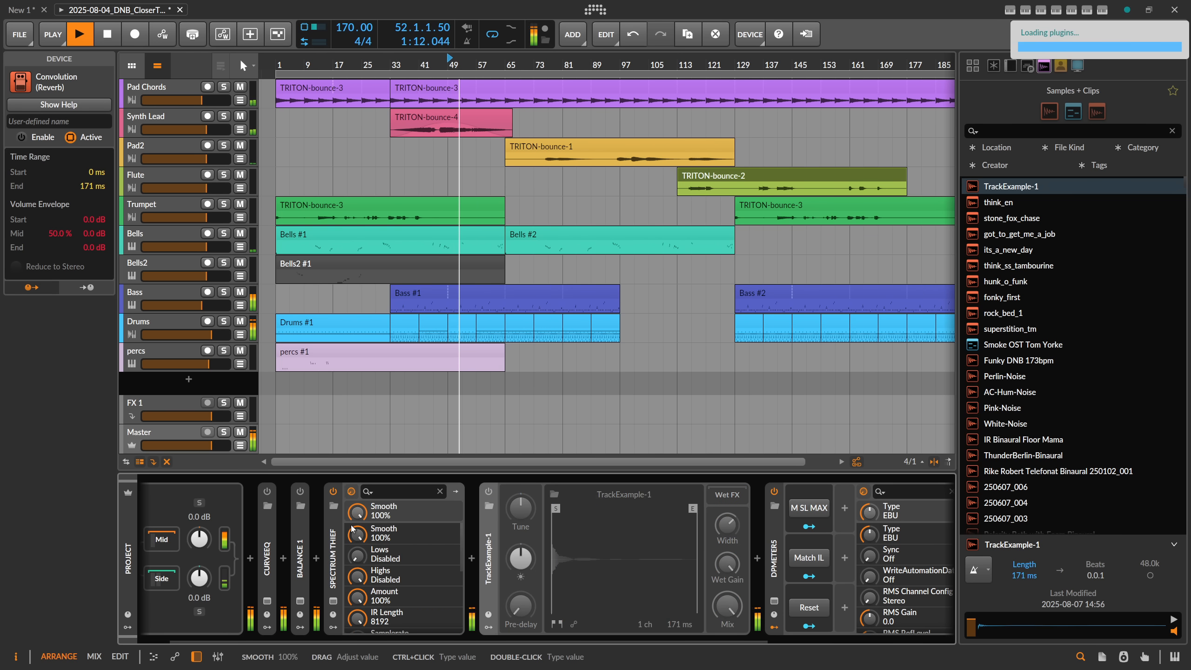
{"action": "left_click", "coordinate": [352, 493]}
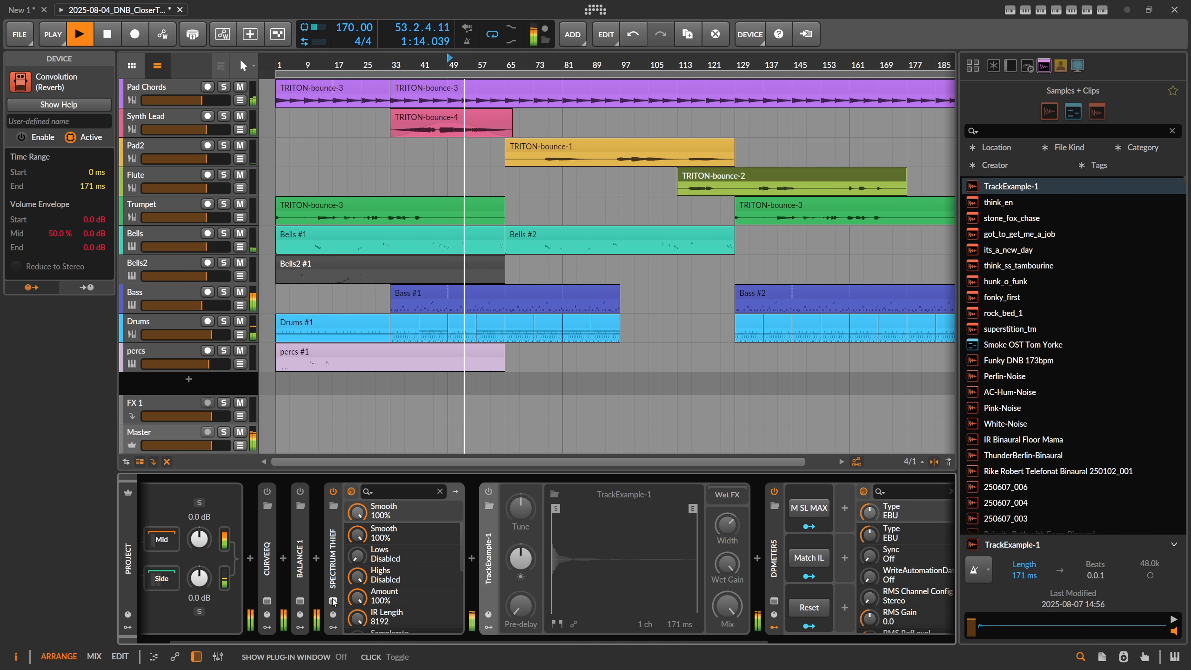
{"action": "left_click", "coordinate": [738, 352]}
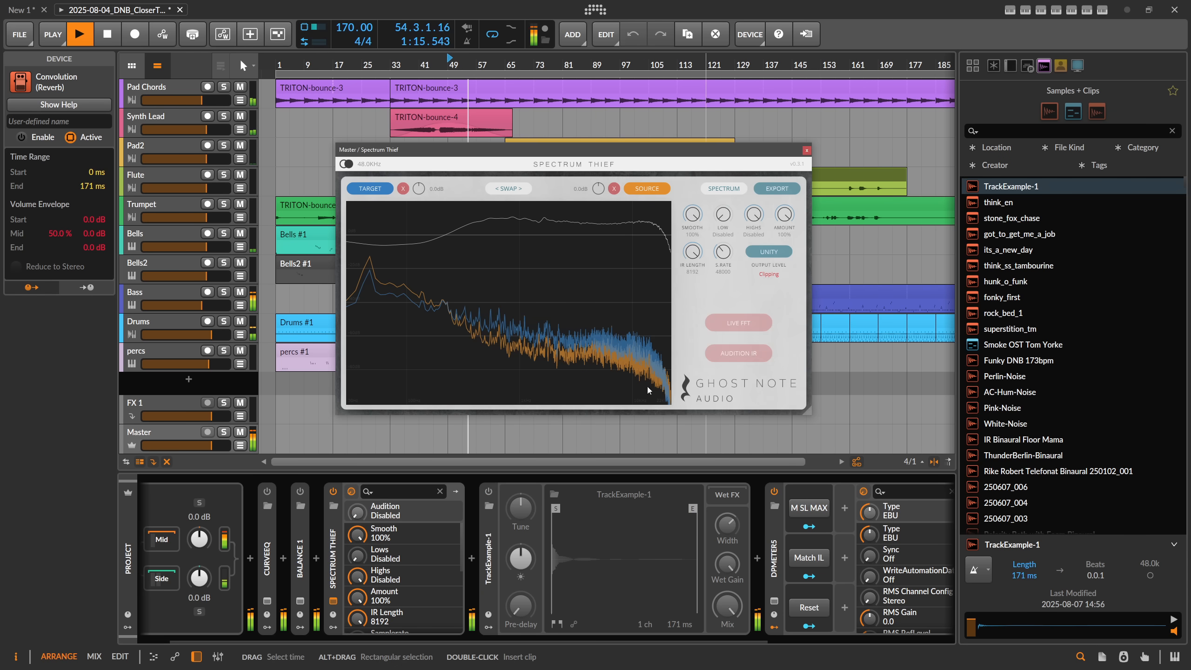
{"action": "left_click", "coordinate": [489, 491]}
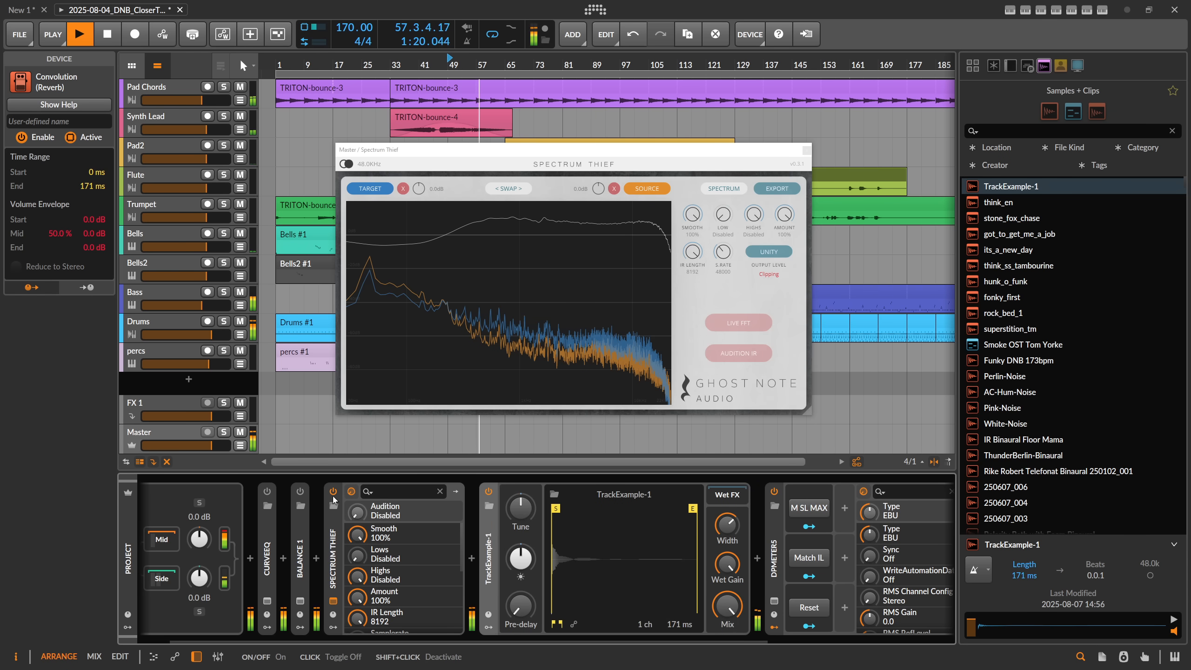
{"action": "left_click", "coordinate": [332, 539]}
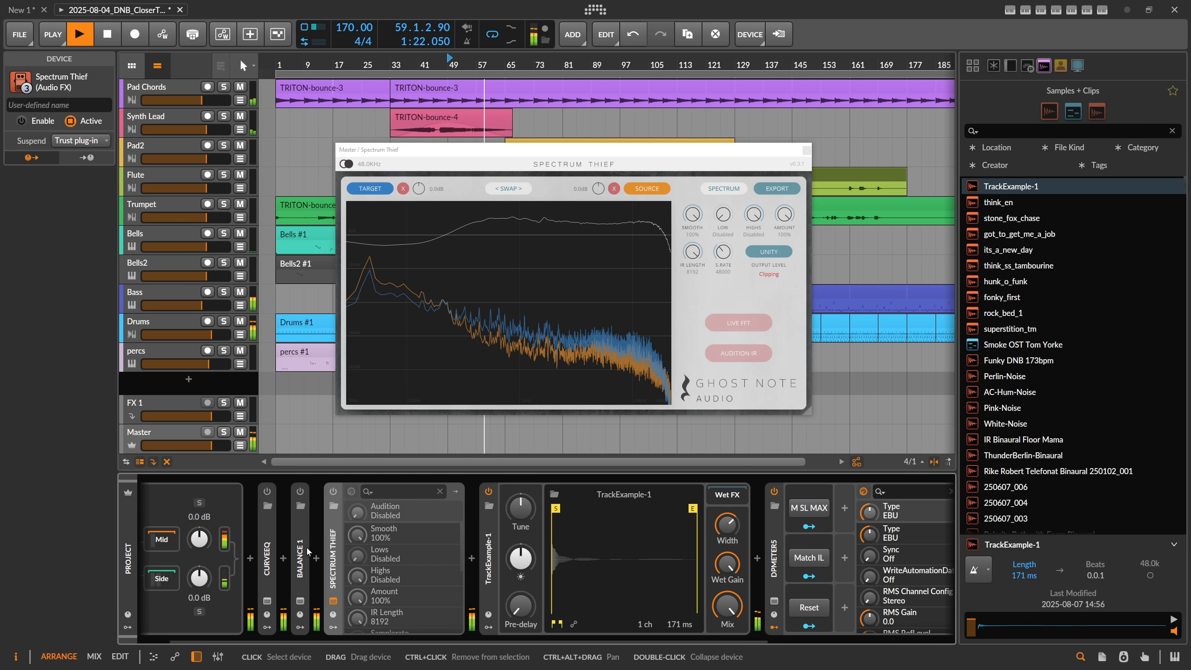
{"action": "left_click", "coordinate": [270, 551]}
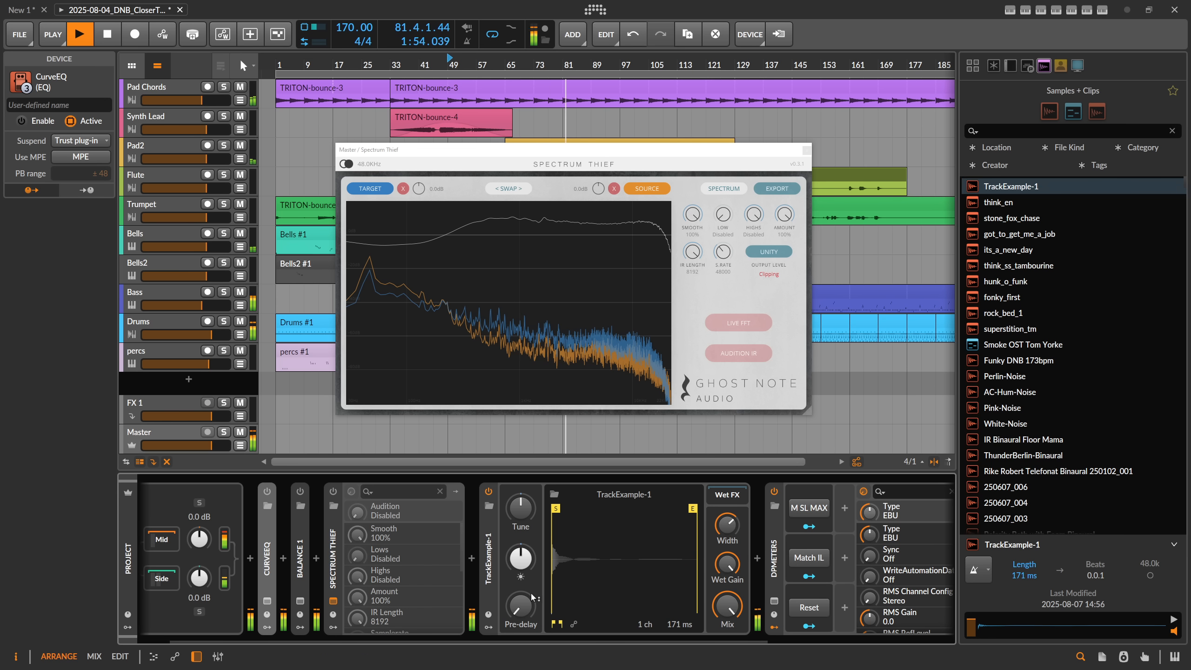
Step: Disable Convolution, enable Spectrum Thief and turn on its Audition IR
{"action": "left_click", "coordinate": [488, 491]}
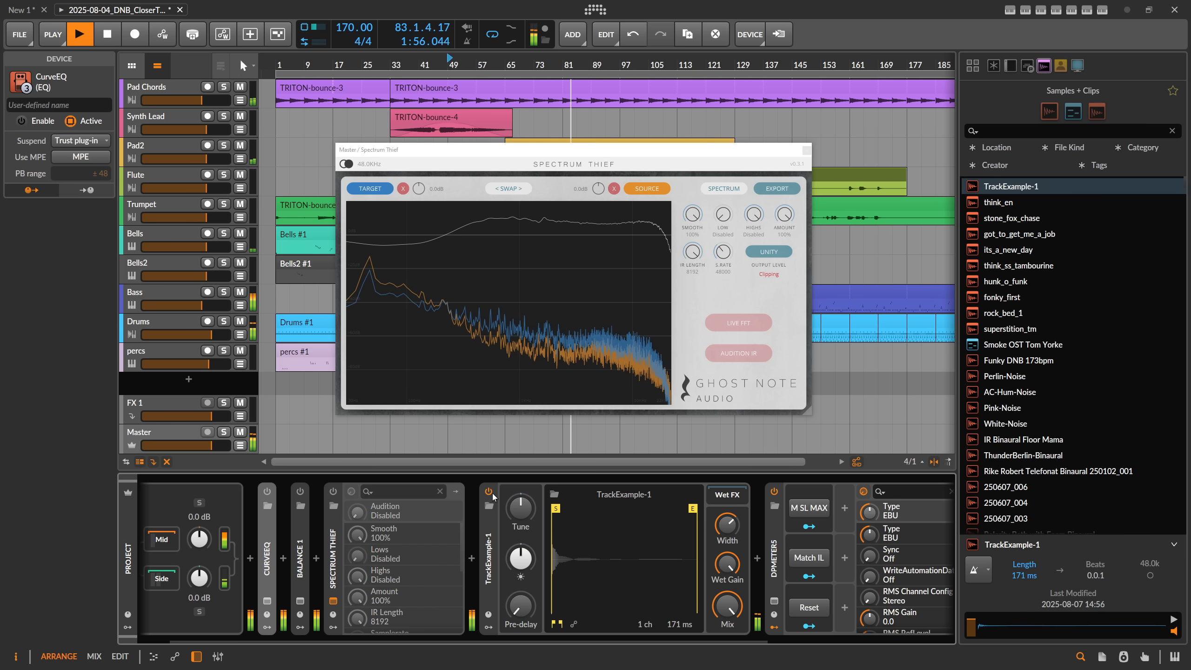
{"action": "left_click", "coordinate": [333, 491]}
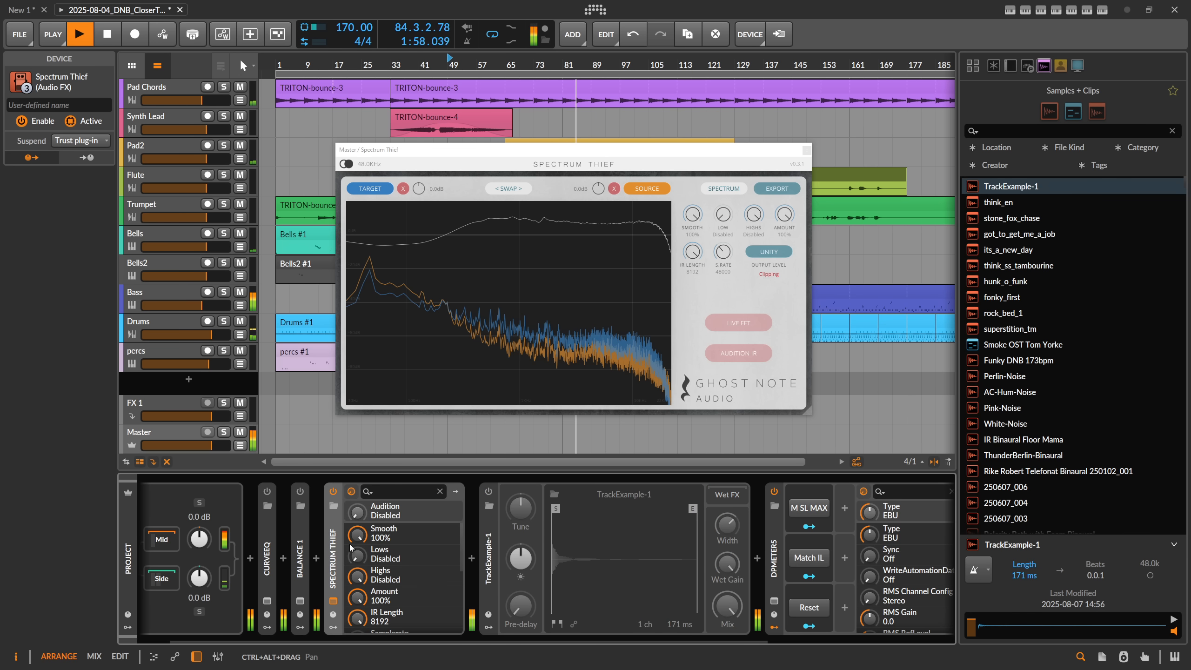
{"action": "left_click", "coordinate": [731, 349]}
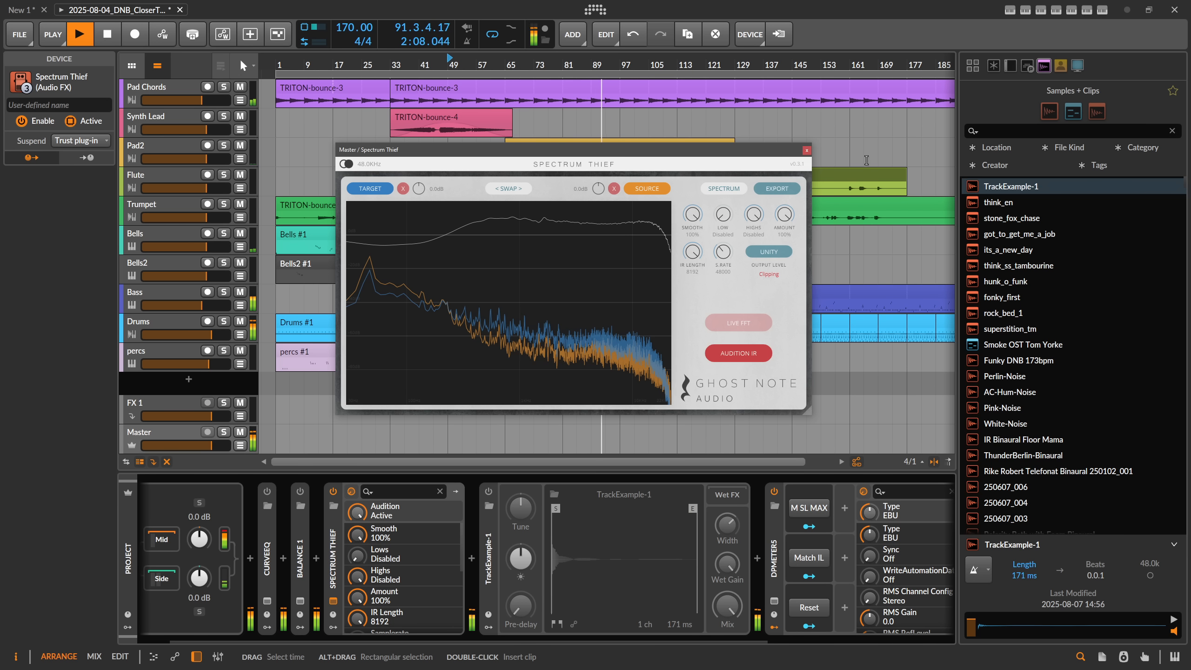
Step: Compare Unity and Normalize output levels in Spectrum Thief's impulse response view, leaving the output level on Normalize
{"action": "left_click", "coordinate": [762, 261]}
{"action": "left_click", "coordinate": [766, 259]}
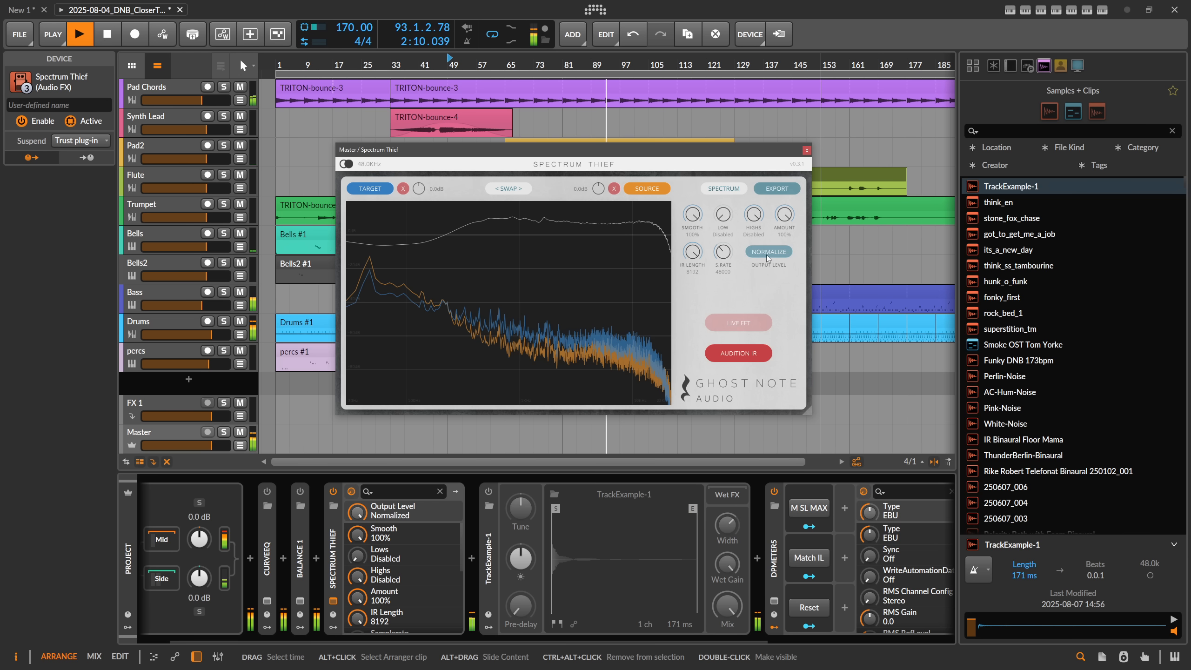
{"action": "left_click", "coordinate": [767, 258]}
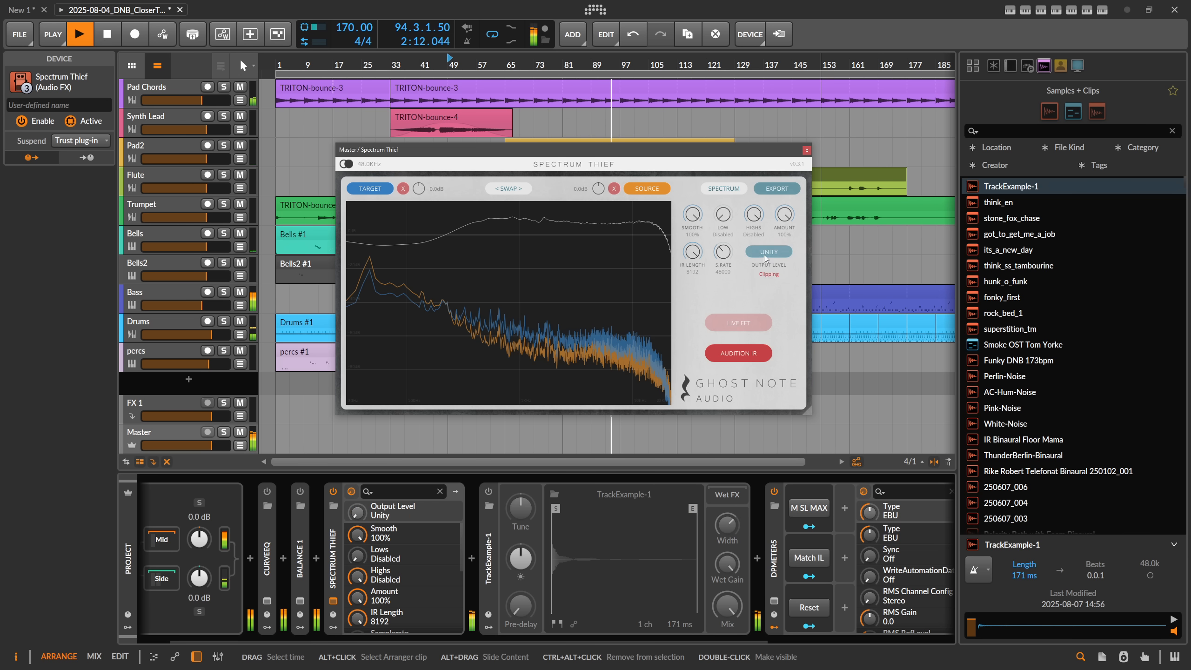
{"action": "left_click", "coordinate": [735, 191]}
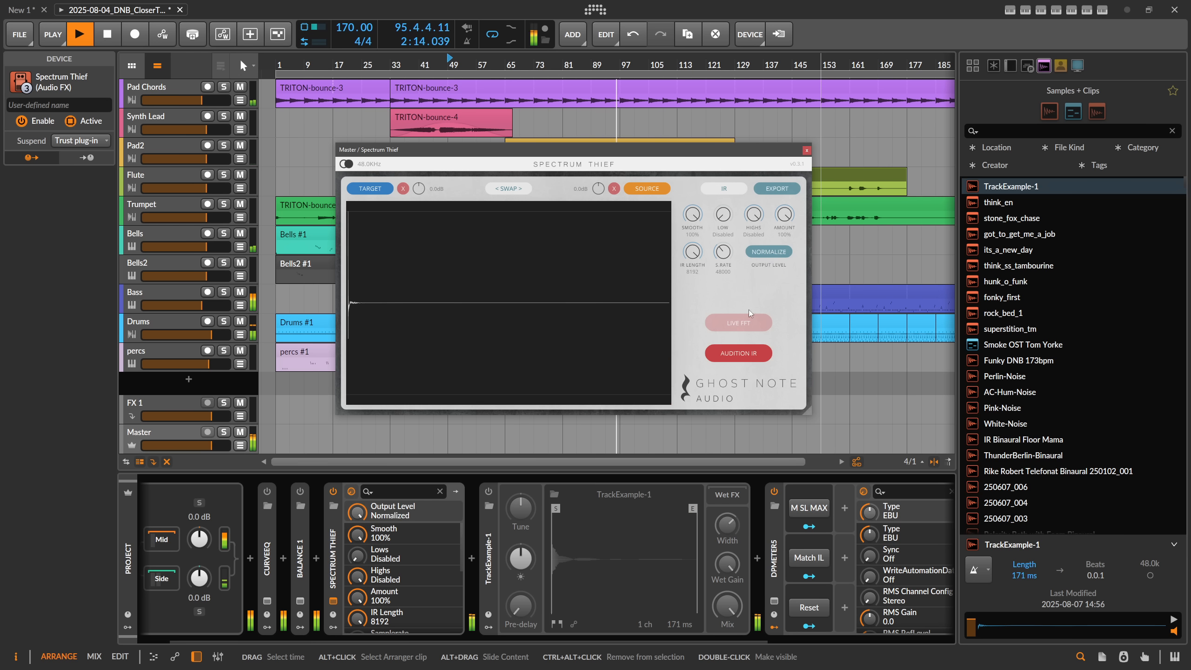
{"action": "left_click", "coordinate": [768, 254]}
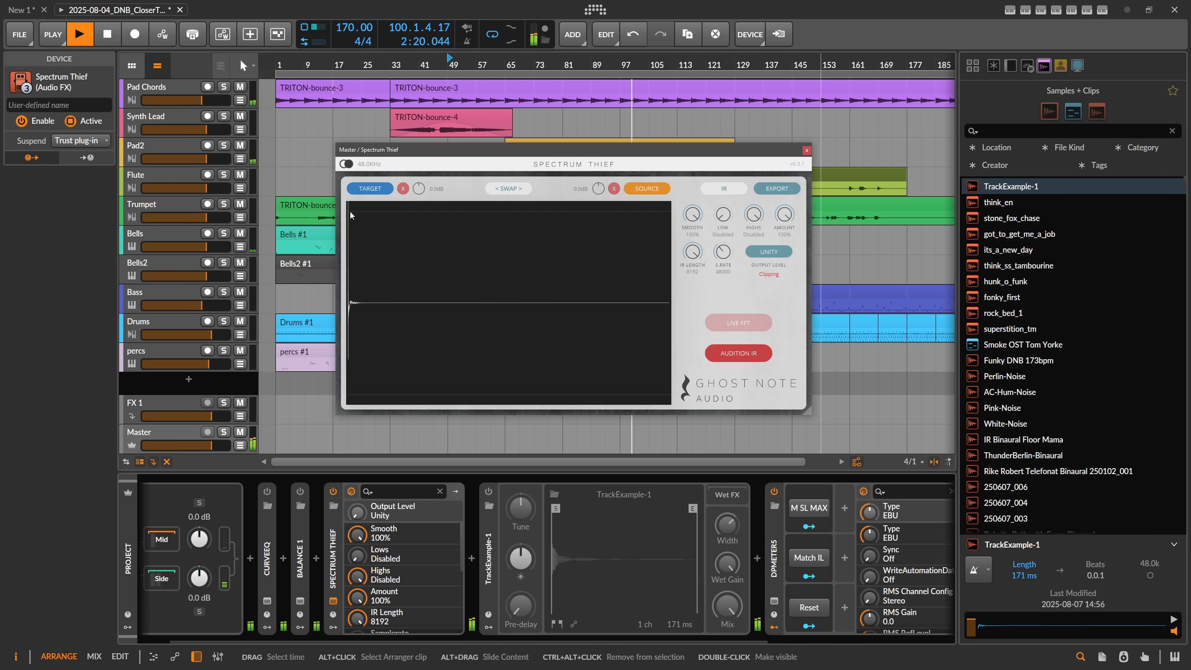
{"action": "left_click", "coordinate": [778, 255]}
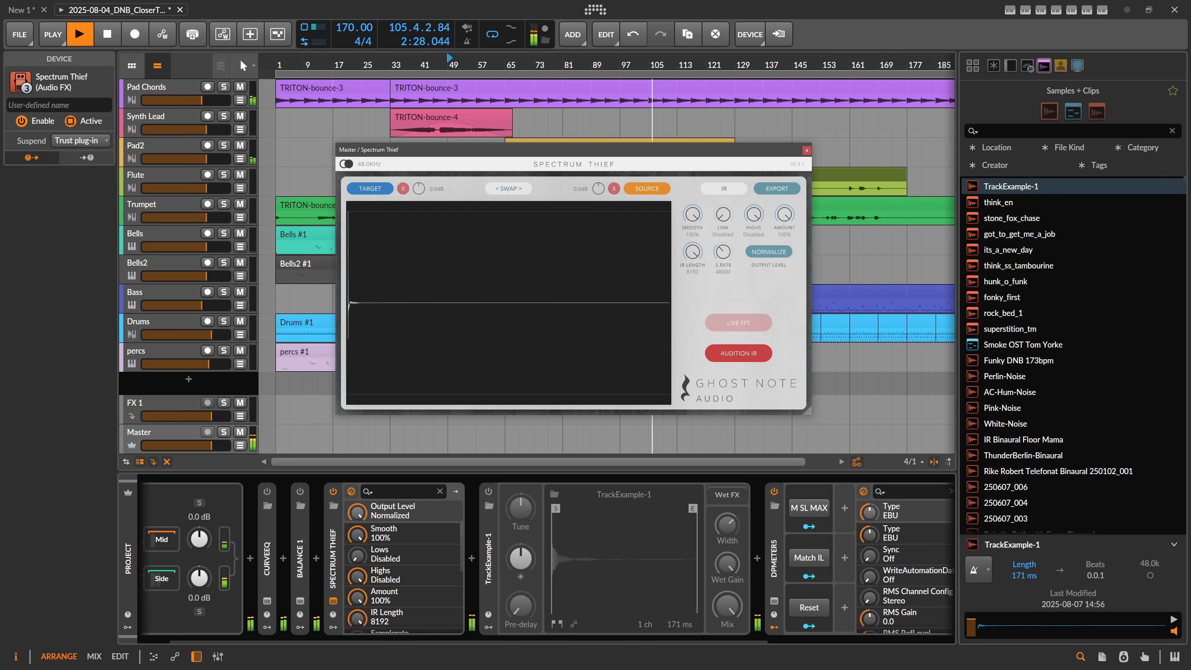
Step: Switch to the New 1 project
{"action": "left_click", "coordinate": [22, 10]}
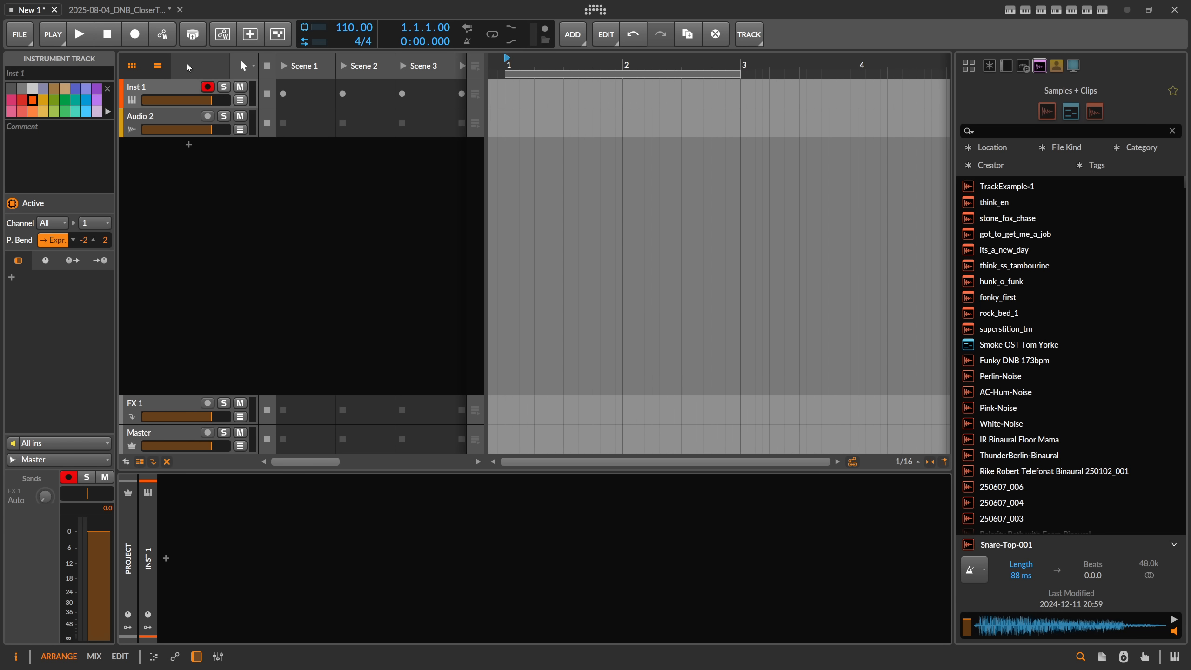
Step: Search the device browser for snare and load the DNB-Snare-5 preset onto the Inst 1 track
{"action": "left_click", "coordinate": [166, 559]}
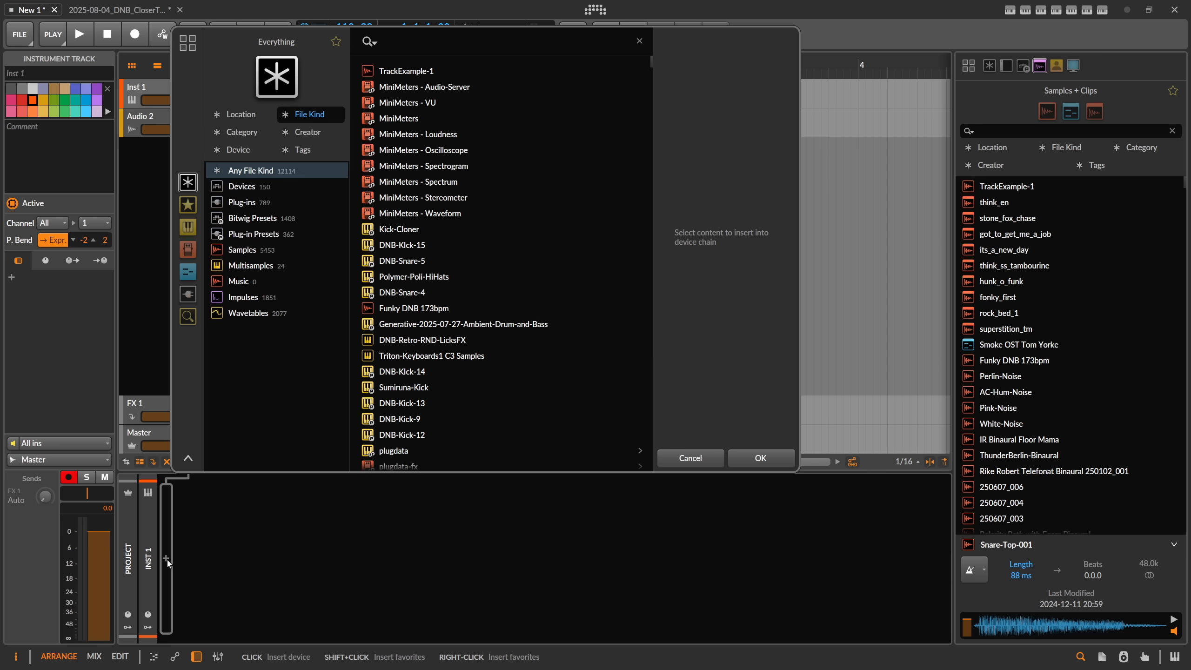
{"action": "type", "text": "snare"}
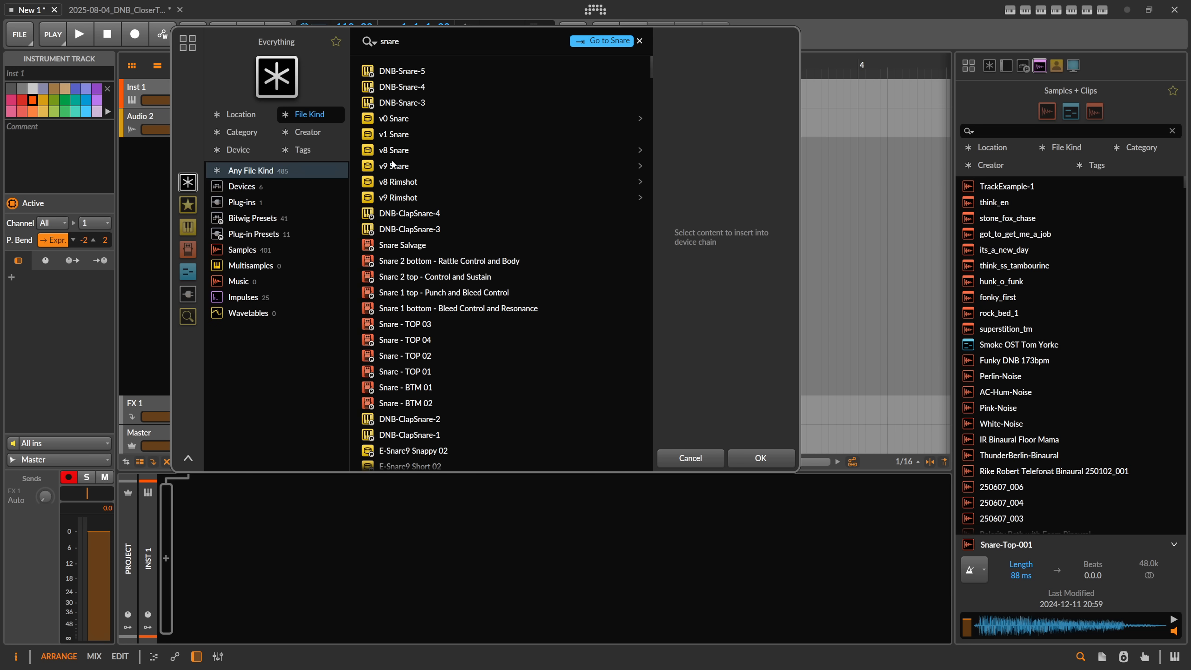
{"action": "left_click", "coordinate": [413, 70]}
{"action": "double_click", "coordinate": [413, 70]}
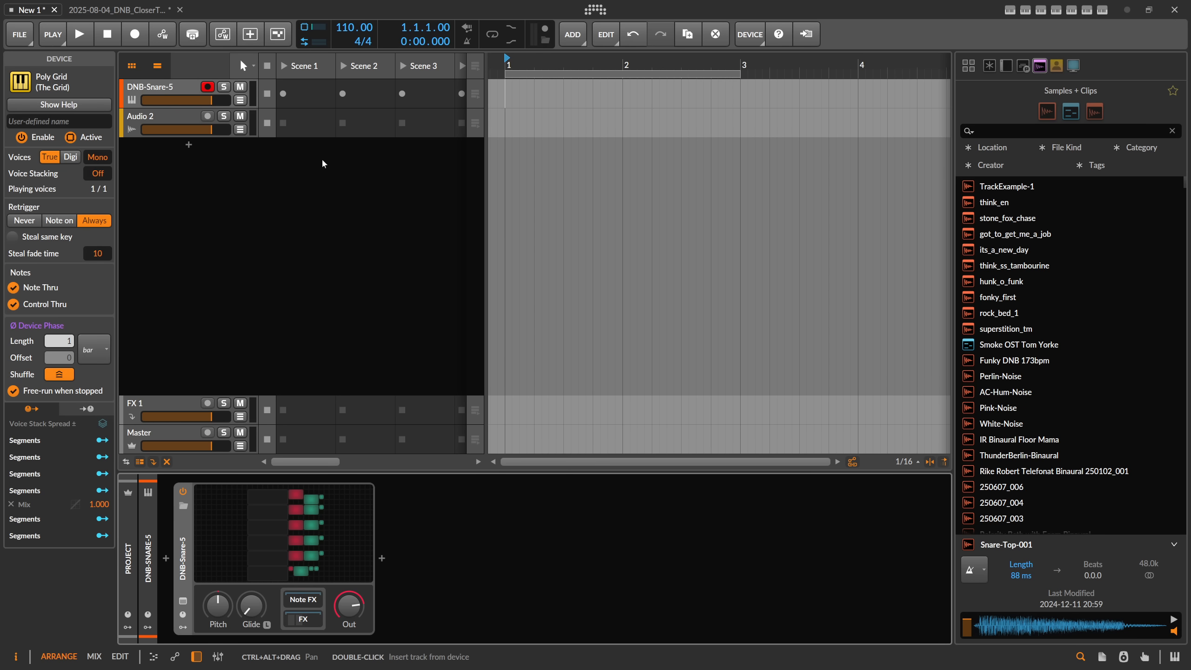
{"action": "left_click", "coordinate": [183, 90]}
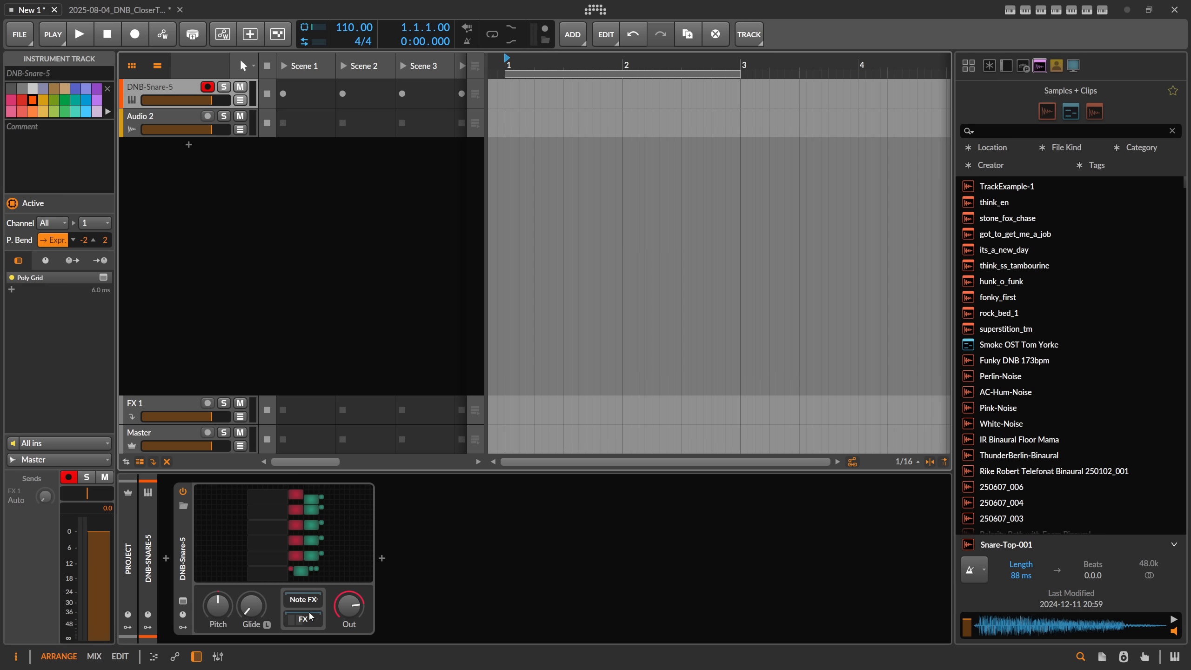
Step: Examine the sampler, filter and envelope layers inside the DNB-Snare-5 grid patch
{"action": "left_click", "coordinate": [304, 535]}
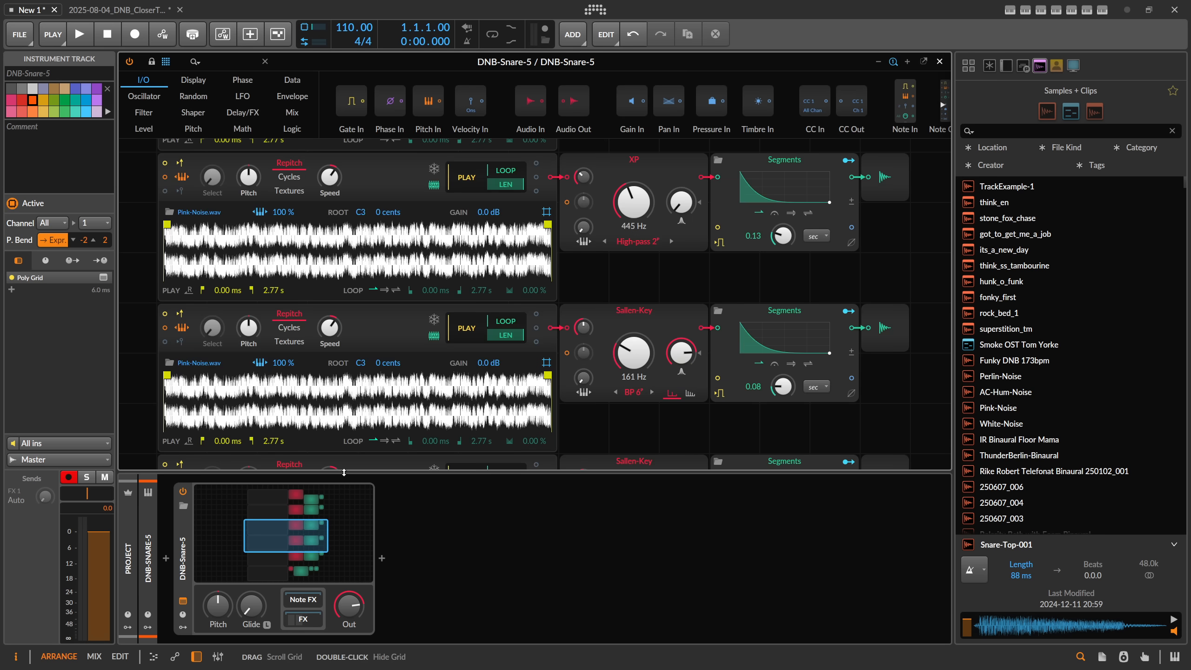
{"action": "scroll", "coordinate": [546, 298], "scroll_direction": "down", "scroll_amount": 3}
{"action": "scroll", "coordinate": [546, 299], "scroll_direction": "down", "scroll_amount": 1}
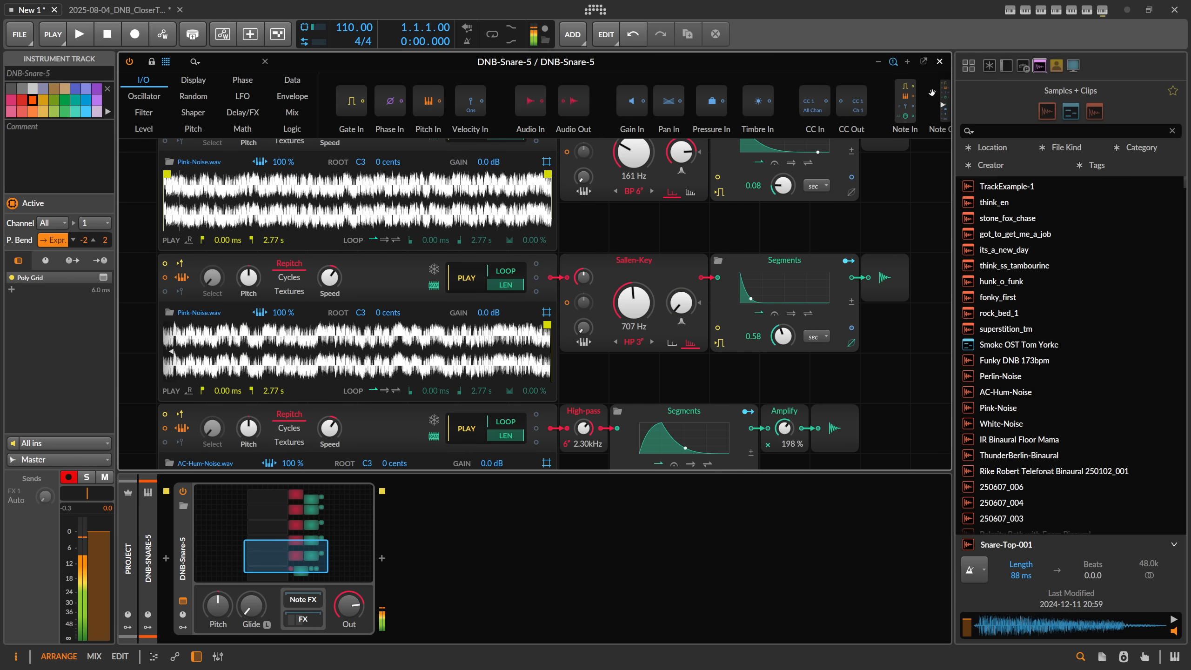
{"action": "left_click", "coordinate": [939, 62]}
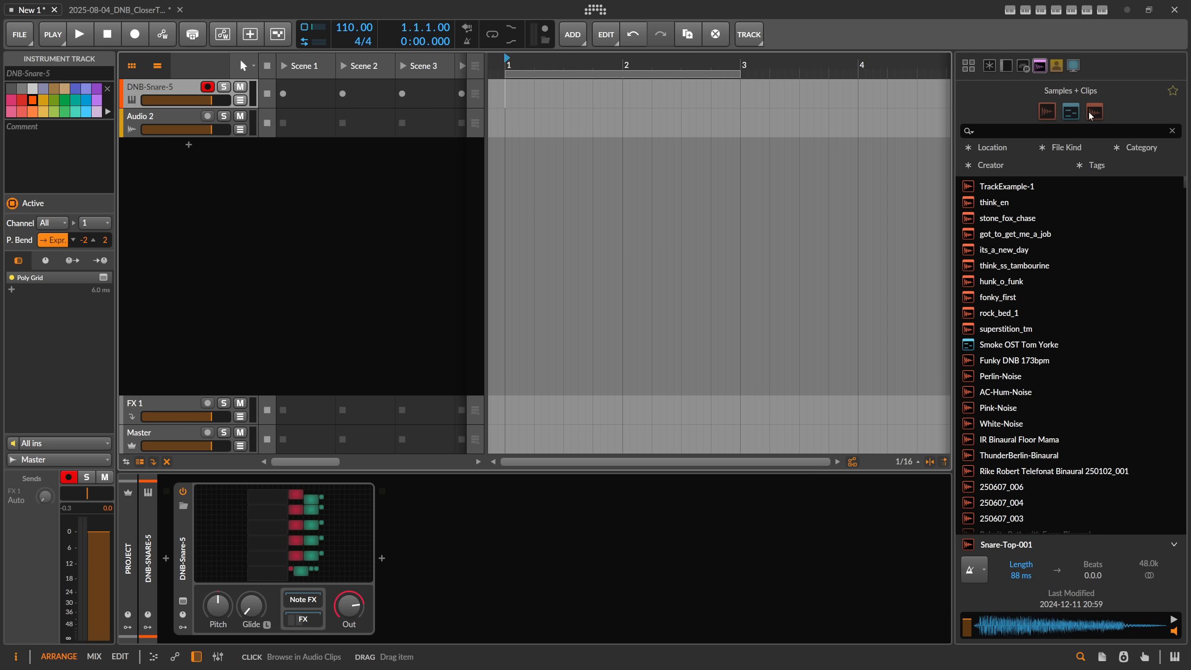
Step: Limit the browser to samples and search for snare
{"action": "left_click", "coordinate": [1047, 115]}
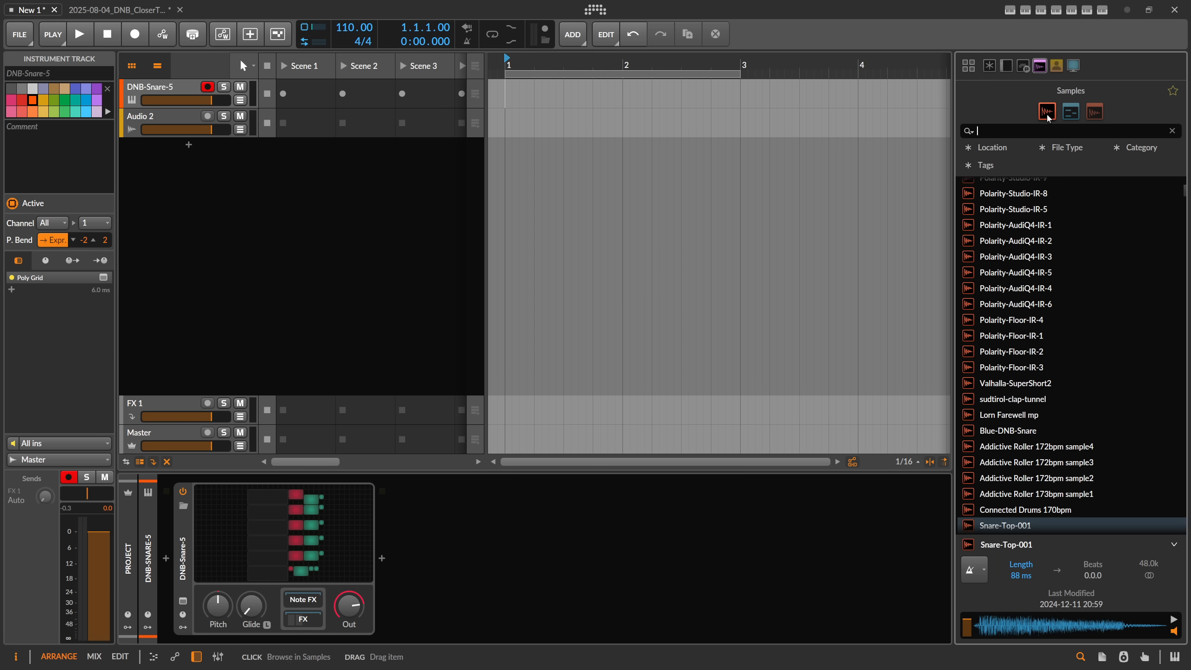
{"action": "left_click", "coordinate": [1025, 129]}
{"action": "type", "text": "snare"}
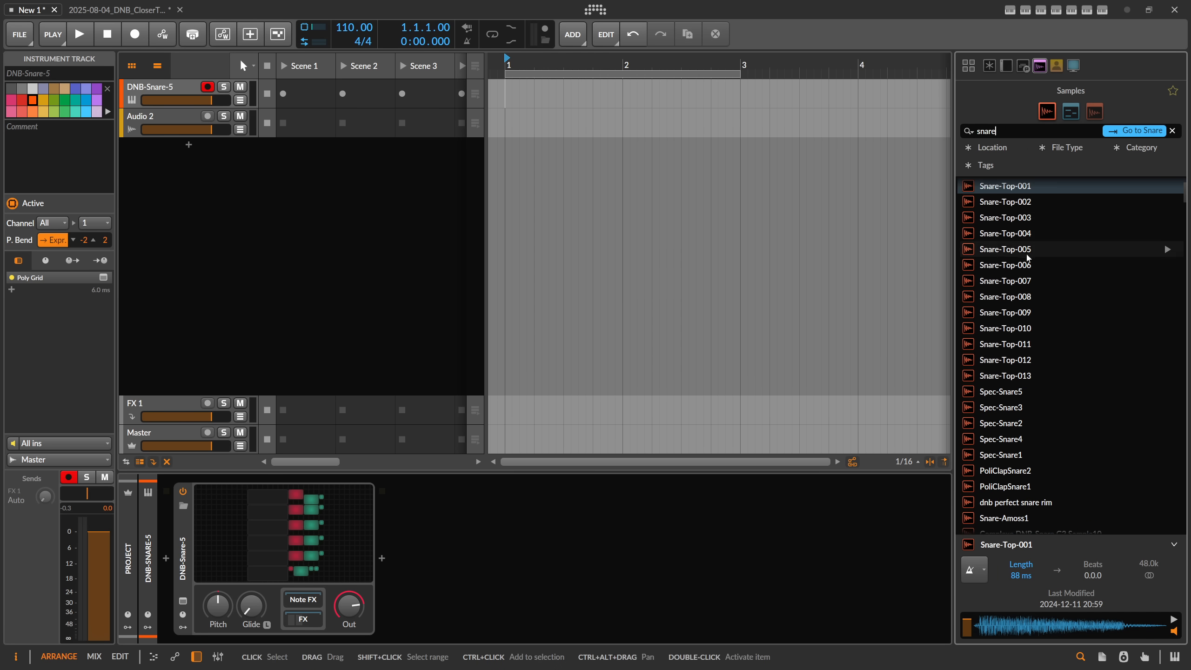
Step: Audition snare samples from the results, including Snare-Top-003 and HighTechSnares-14, 13, 10 and 8
{"action": "left_click", "coordinate": [1085, 329]}
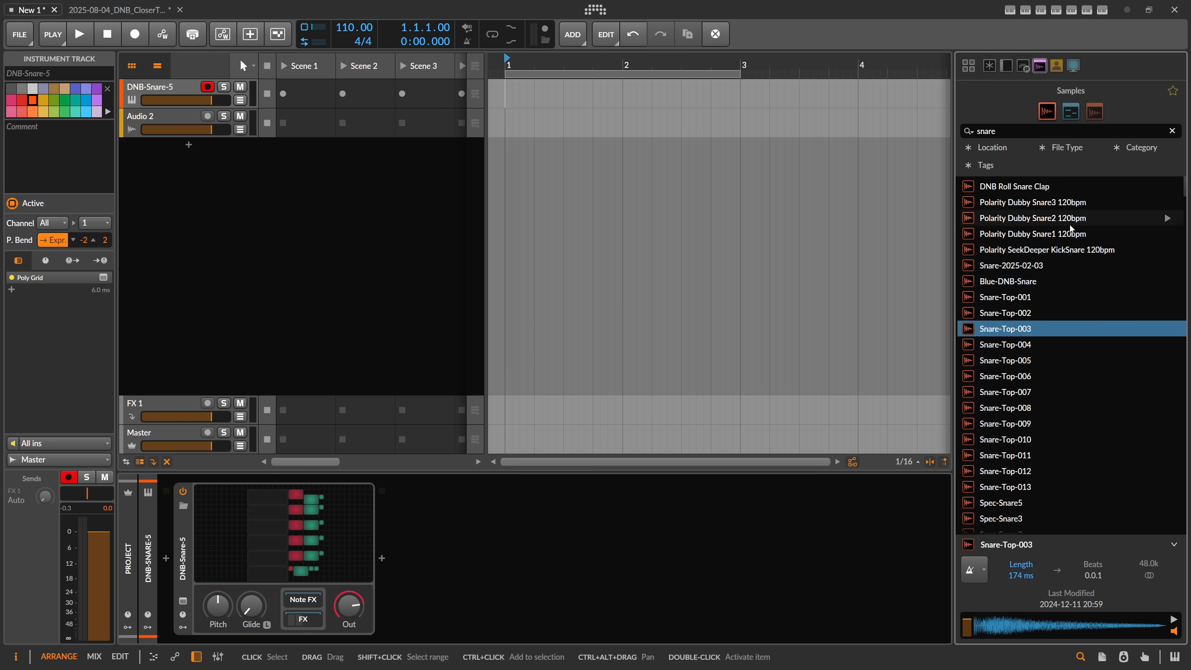
{"action": "scroll", "coordinate": [1040, 291], "scroll_direction": "down", "scroll_amount": 12}
{"action": "scroll", "coordinate": [1038, 307], "scroll_direction": "down", "scroll_amount": 5}
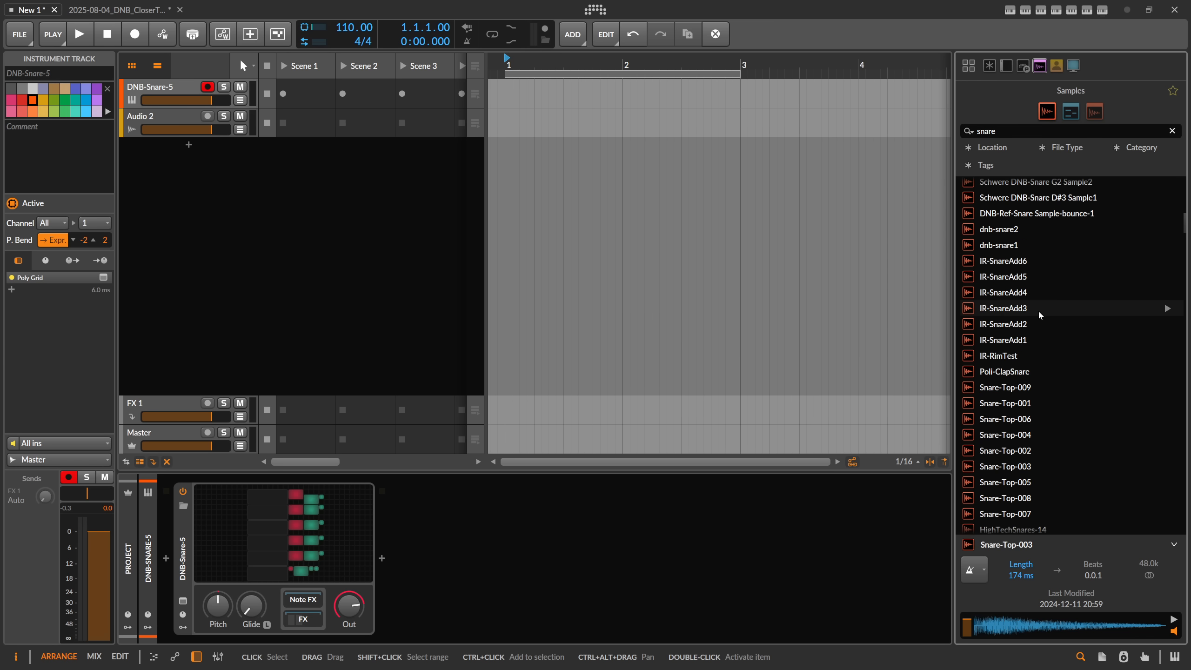
{"action": "left_click", "coordinate": [1048, 267]}
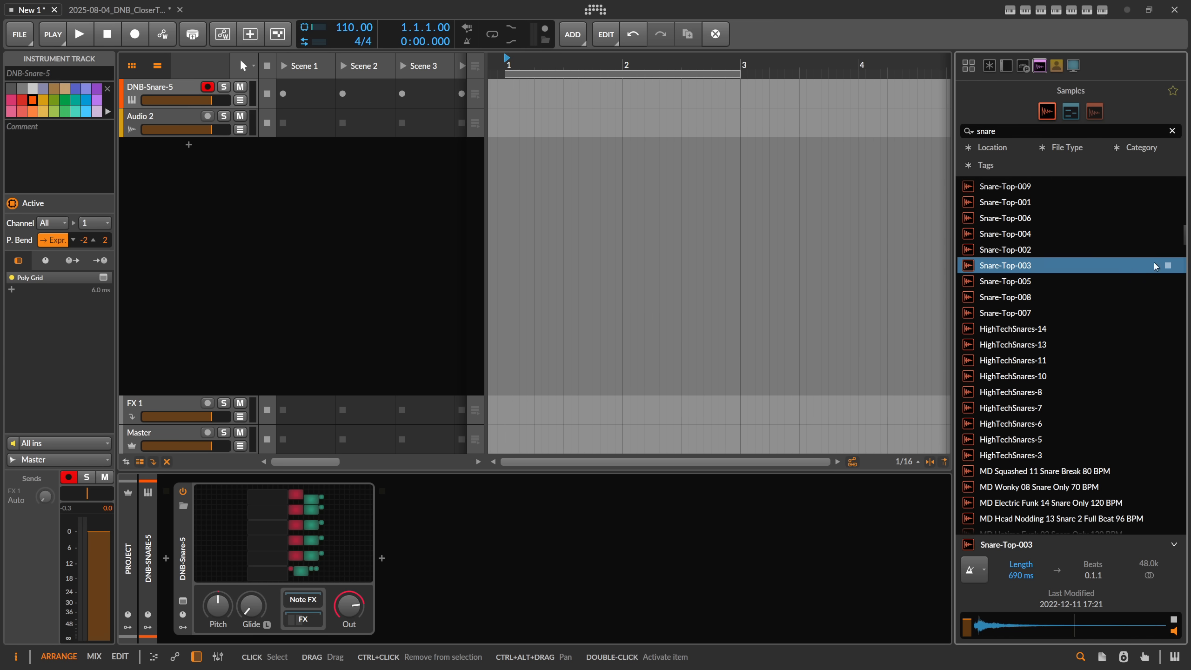
{"action": "key", "text": "Down"}
{"action": "key", "text": "Down"}
{"action": "key", "text": "Down"}
{"action": "key", "text": "Down"}
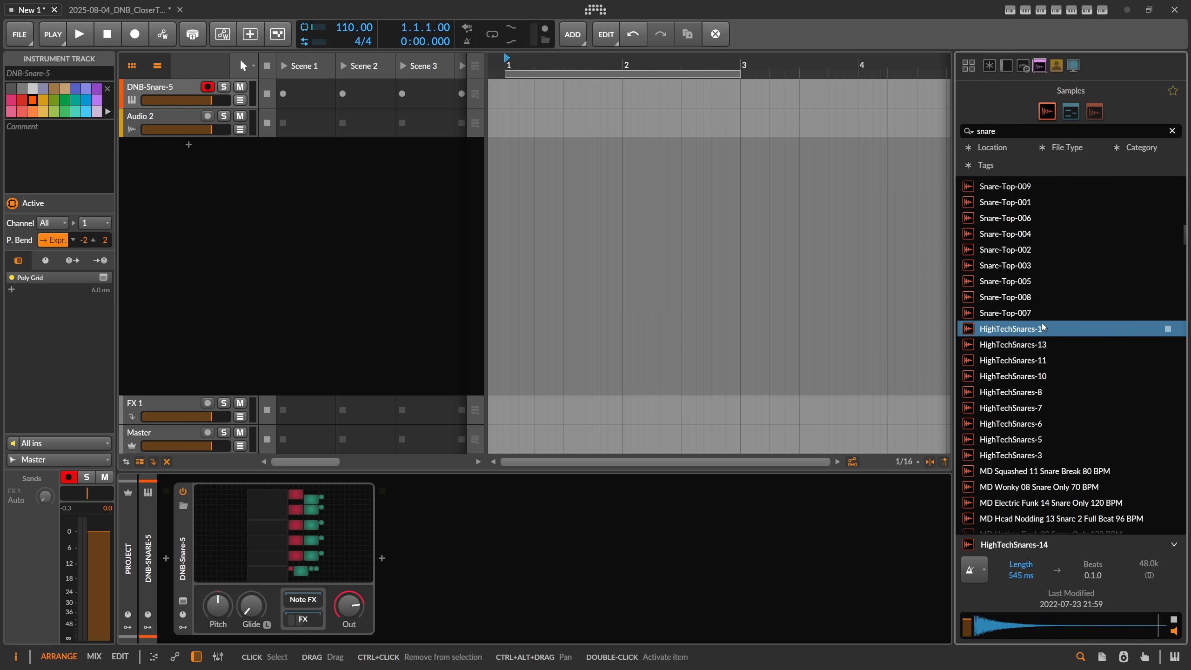
{"action": "left_click", "coordinate": [1034, 346]}
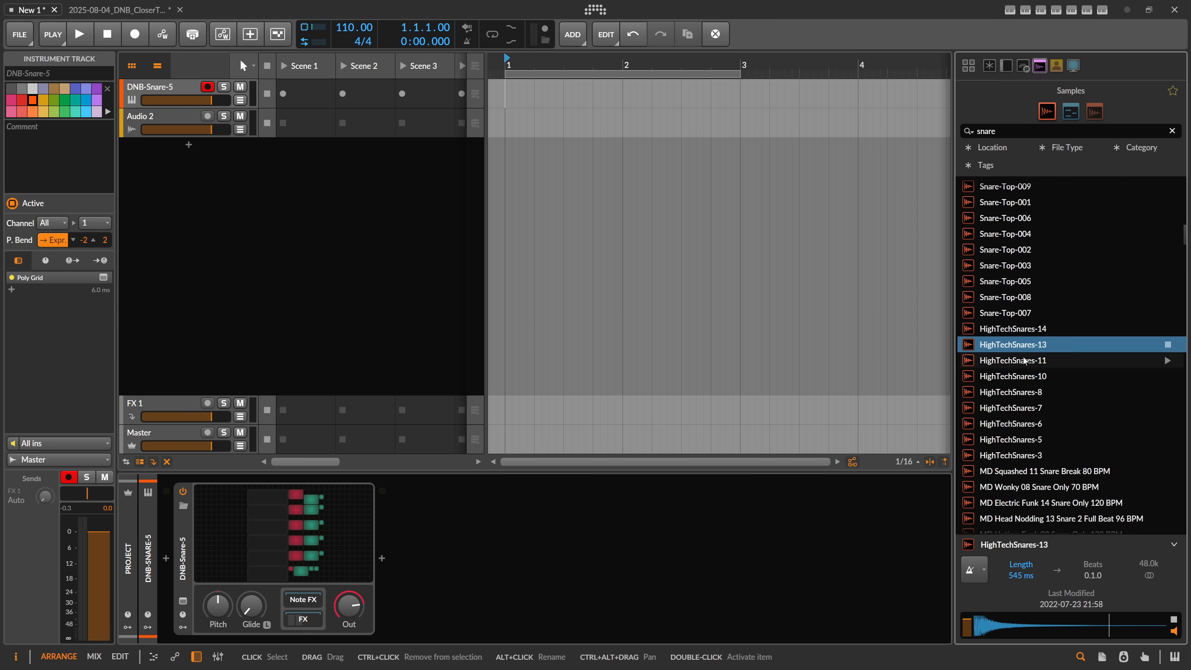
{"action": "left_click", "coordinate": [1021, 377]}
{"action": "left_click", "coordinate": [1016, 392]}
Step: Place the HighTechSnares-10 sample at 1.1 on a new audio track and loop the arranger over its clip
{"action": "left_click", "coordinate": [1010, 378]}
{"action": "left_click_drag", "start_coordinate": [1010, 378], "coordinate": [516, 144]}
{"action": "left_click_drag", "start_coordinate": [518, 58], "coordinate": [542, 147]}
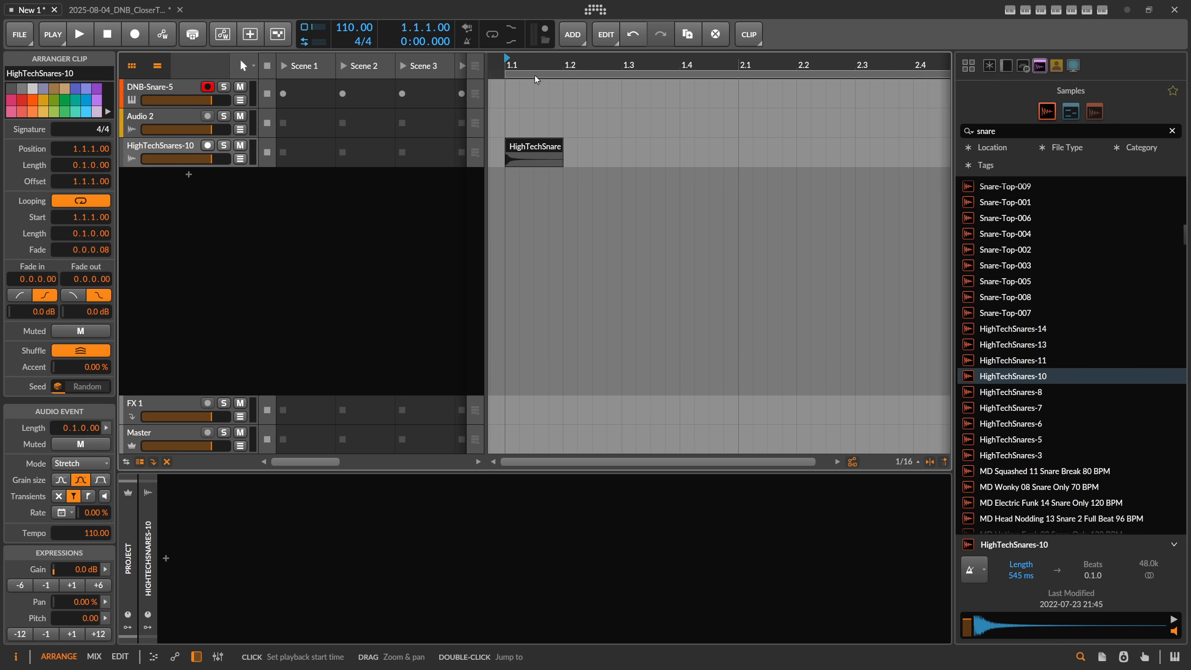
{"action": "key", "text": "ctrl+l"}
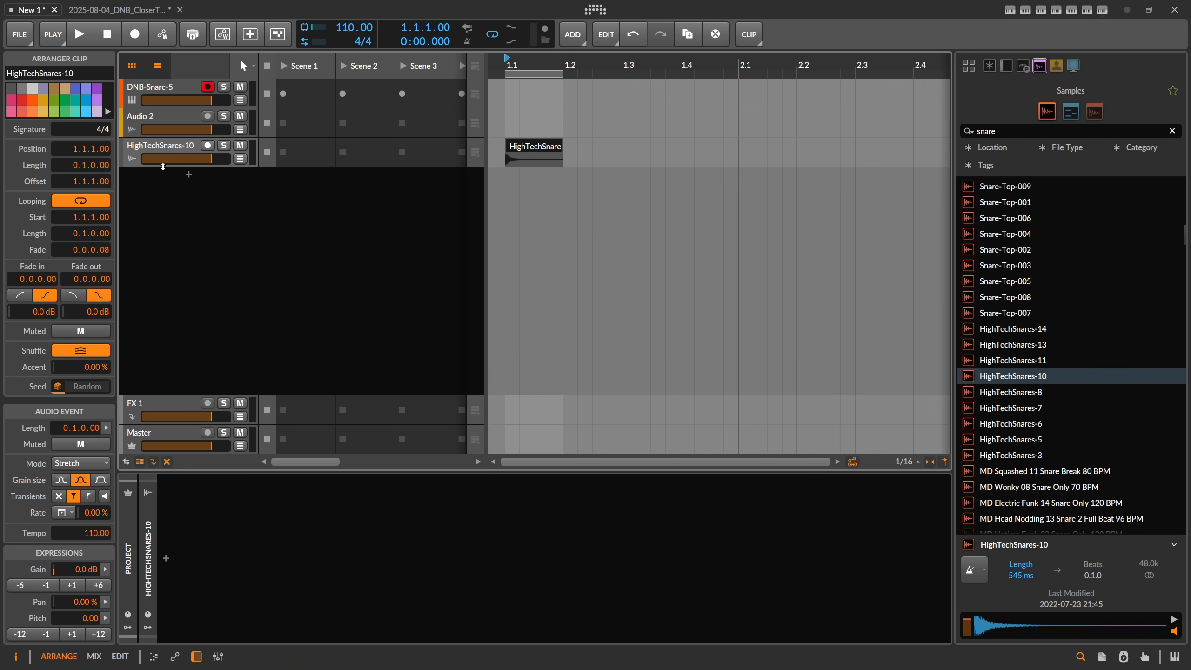
Step: Search for thief and insert Spectrum Thief on the HighTechSnares-10 track
{"action": "double_click", "coordinate": [165, 165]}
{"action": "left_click", "coordinate": [167, 556]}
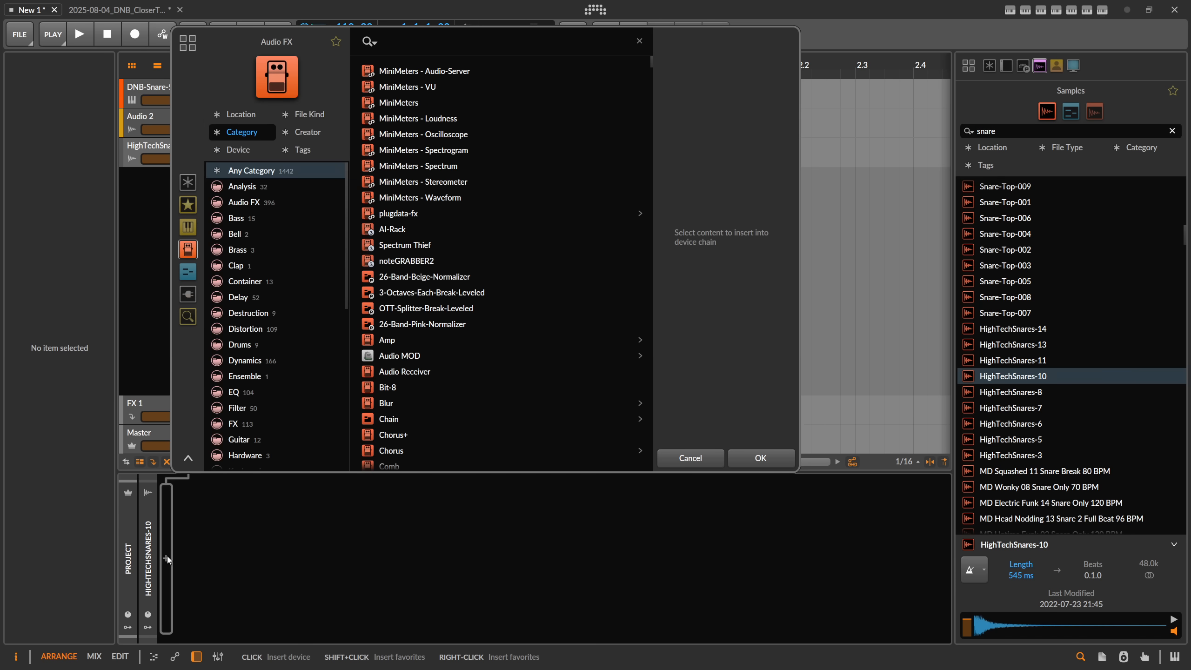
{"action": "type", "text": "tz"}
{"action": "key", "text": "BackSpace"}
{"action": "type", "text": "hief"}
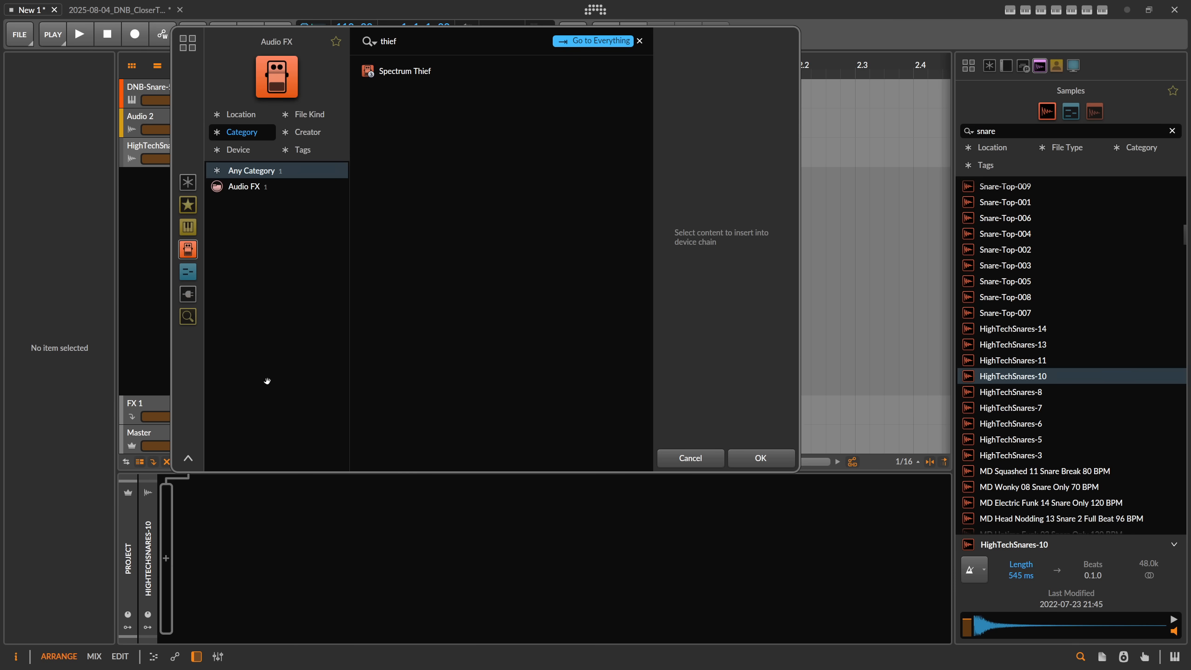
{"action": "double_click", "coordinate": [416, 72]}
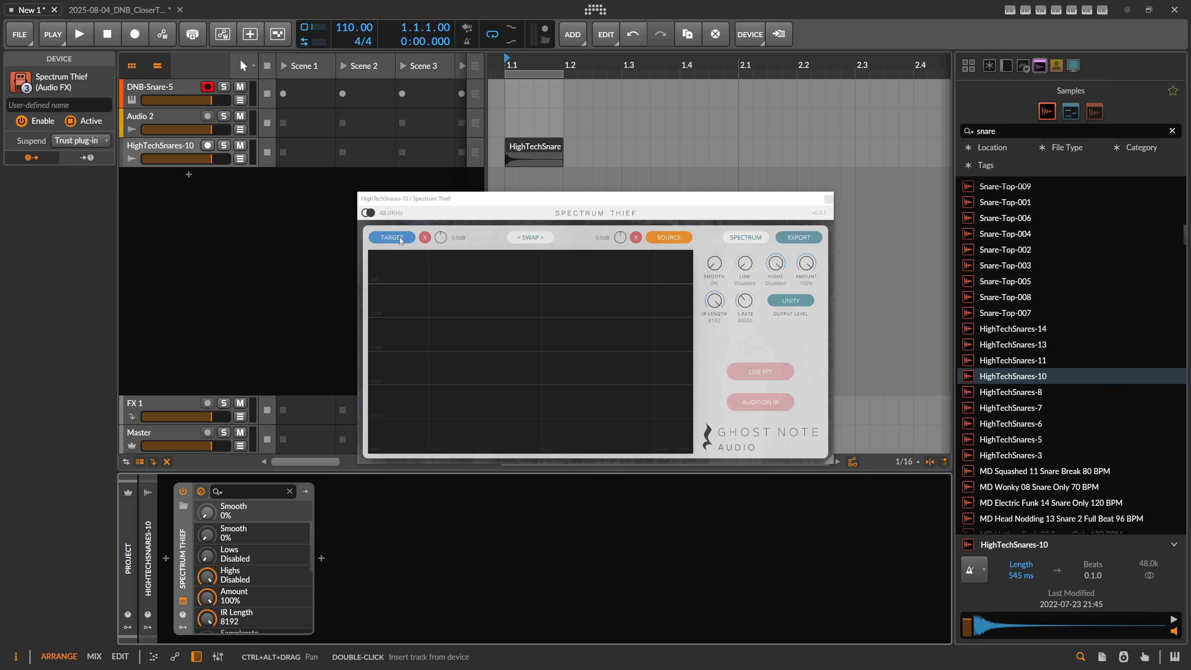
Step: Play the loop and record the HighTechSnares-10 sample as Spectrum Thief's target spectrum
{"action": "left_click", "coordinate": [399, 236]}
{"action": "key", "text": "space"}
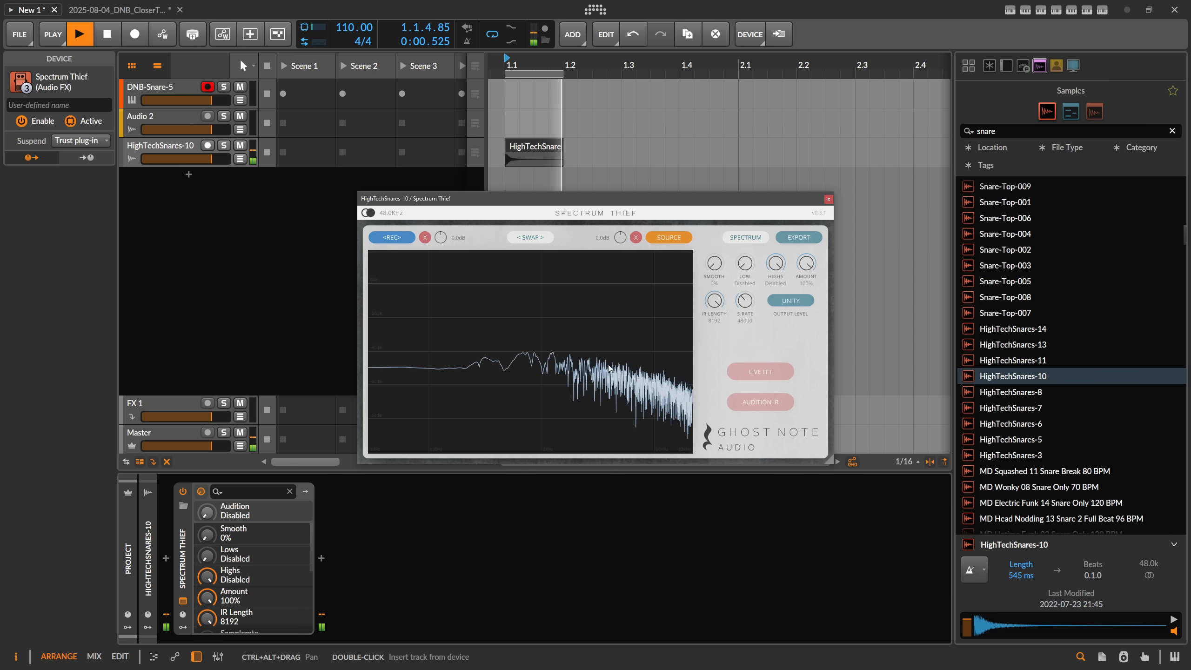
{"action": "left_click", "coordinate": [337, 246]}
{"action": "key", "text": "space"}
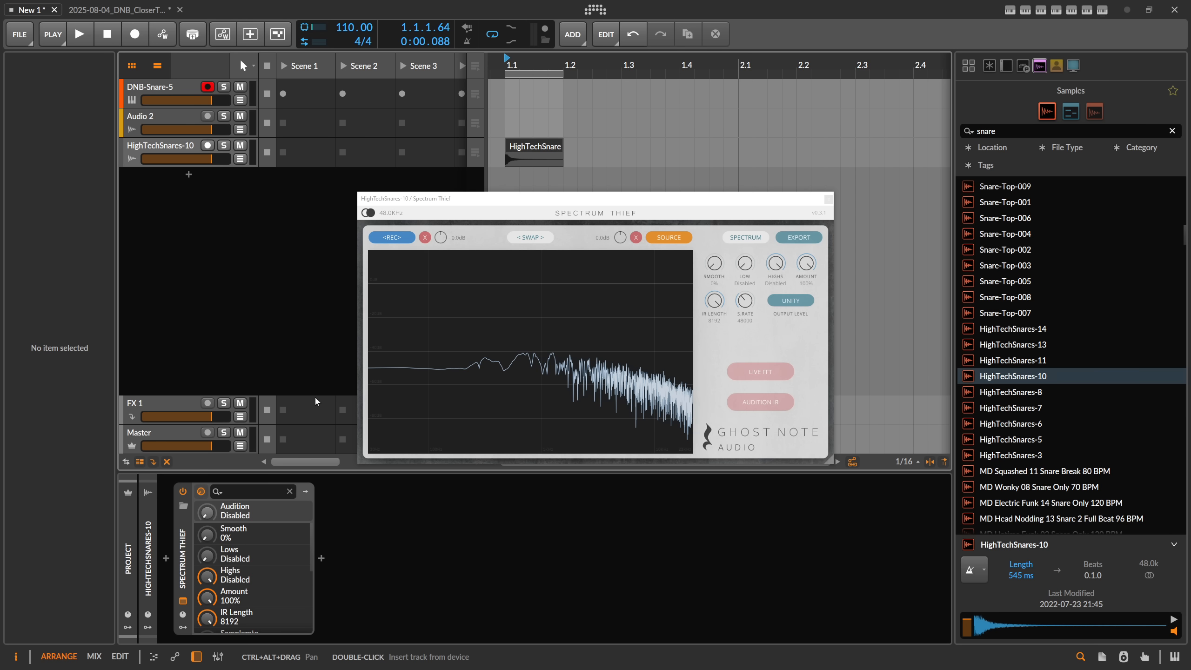
Step: Move Spectrum Thief to the DNB-Snare-5 track, delete the HighTechSnares-10 clip and undo that deletion
{"action": "left_click", "coordinate": [204, 95]}
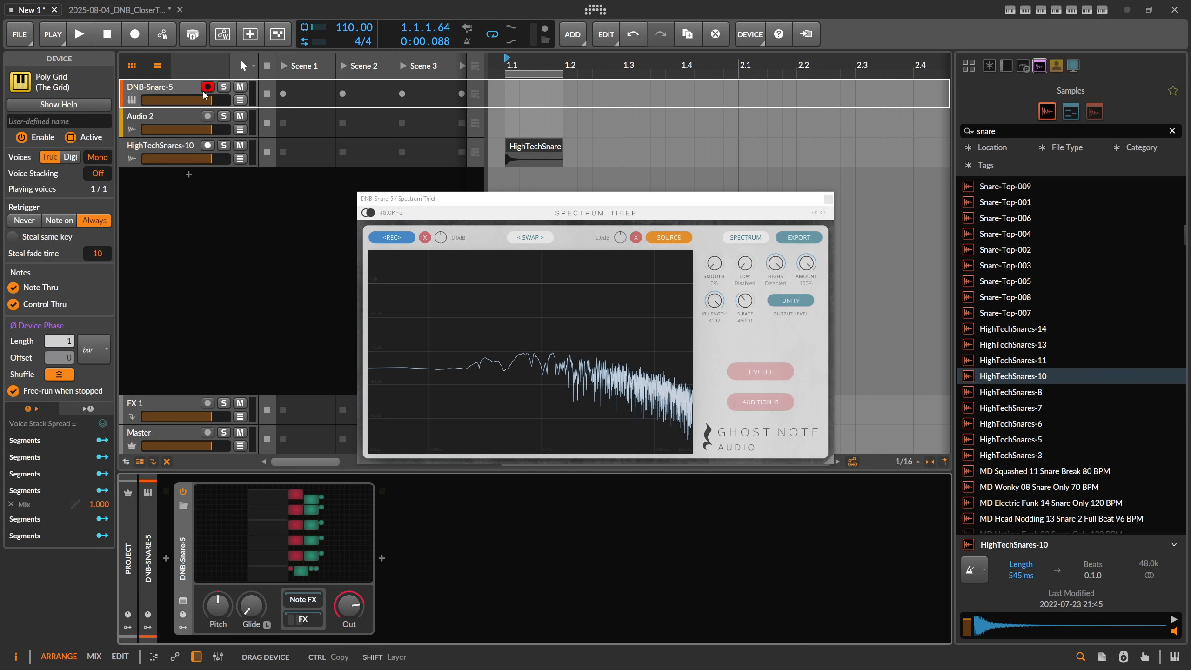
{"action": "left_click", "coordinate": [531, 149]}
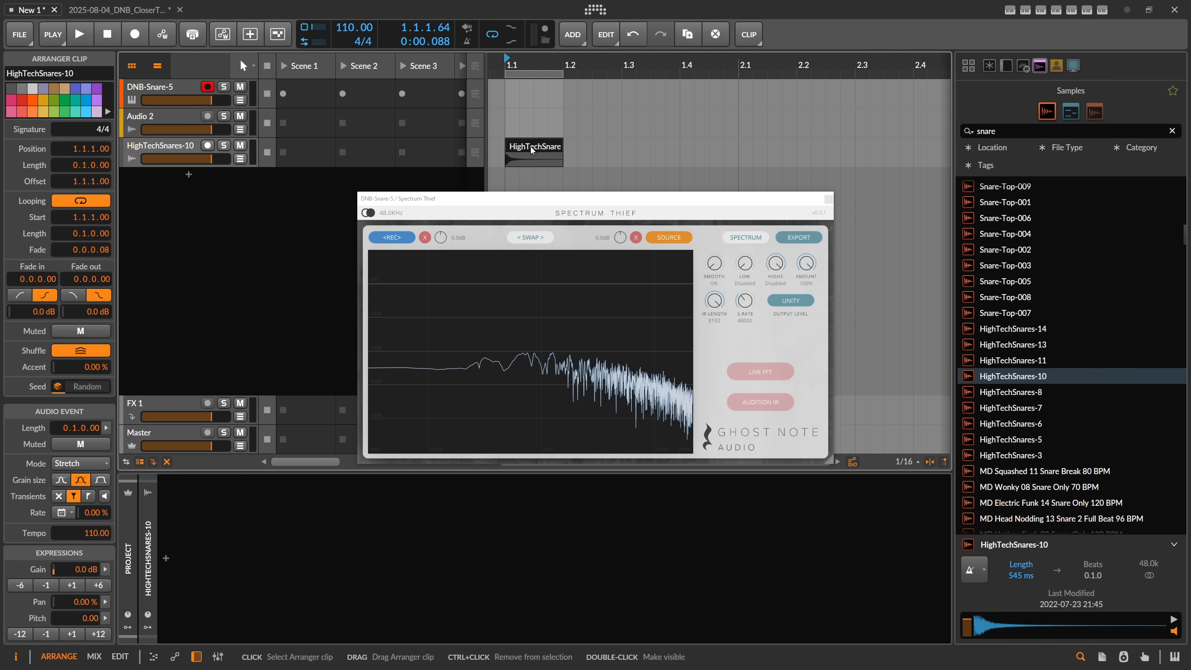
{"action": "key", "text": "Delete"}
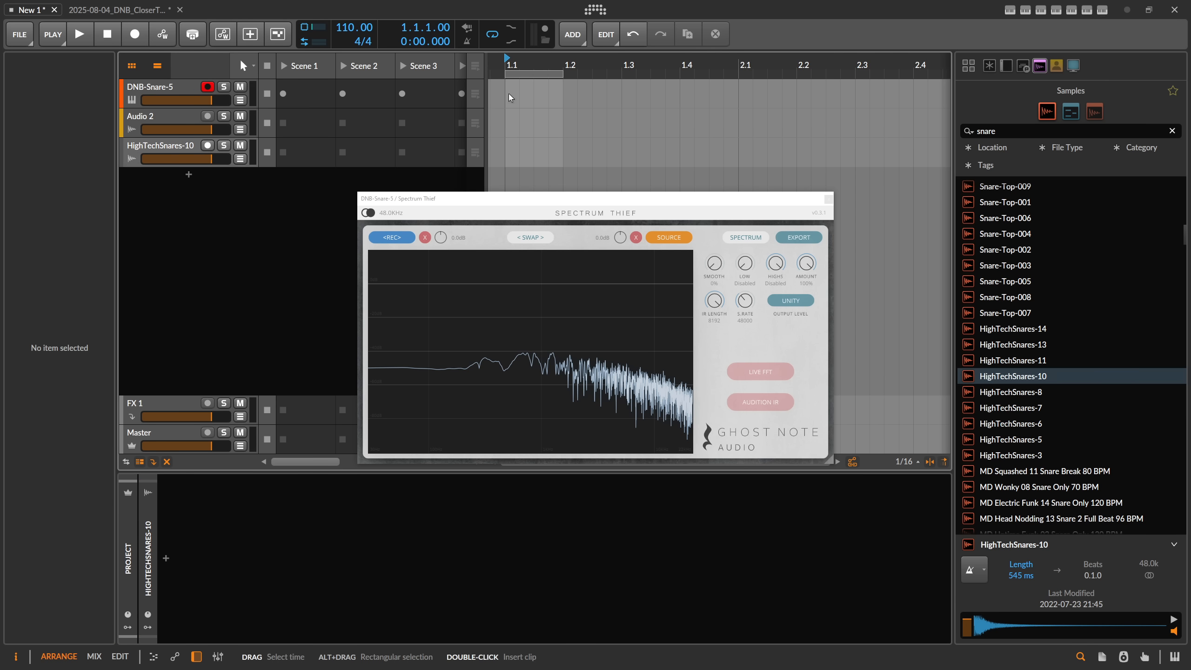
{"action": "key", "text": "ctrl+z"}
Step: Create a clip at 1.1 on the DNB-Snare-5 track with a C3 note of length 0.0.1.68 at its start
{"action": "double_click", "coordinate": [520, 95]}
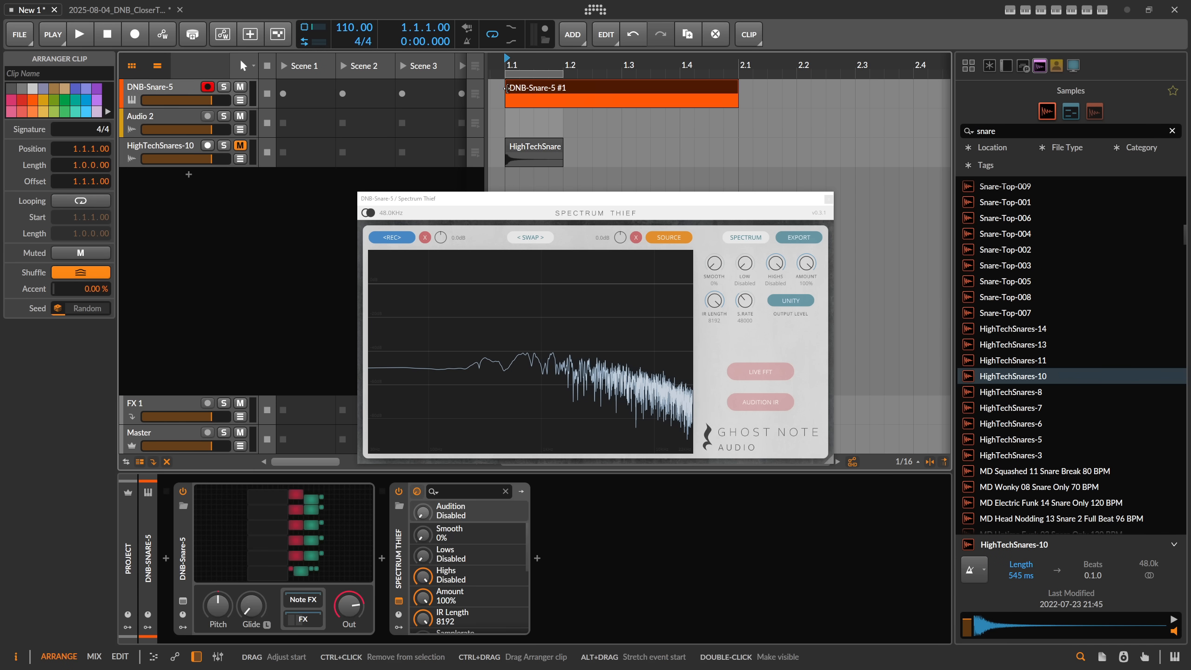
{"action": "double_click", "coordinate": [520, 94]}
{"action": "double_click", "coordinate": [270, 292]}
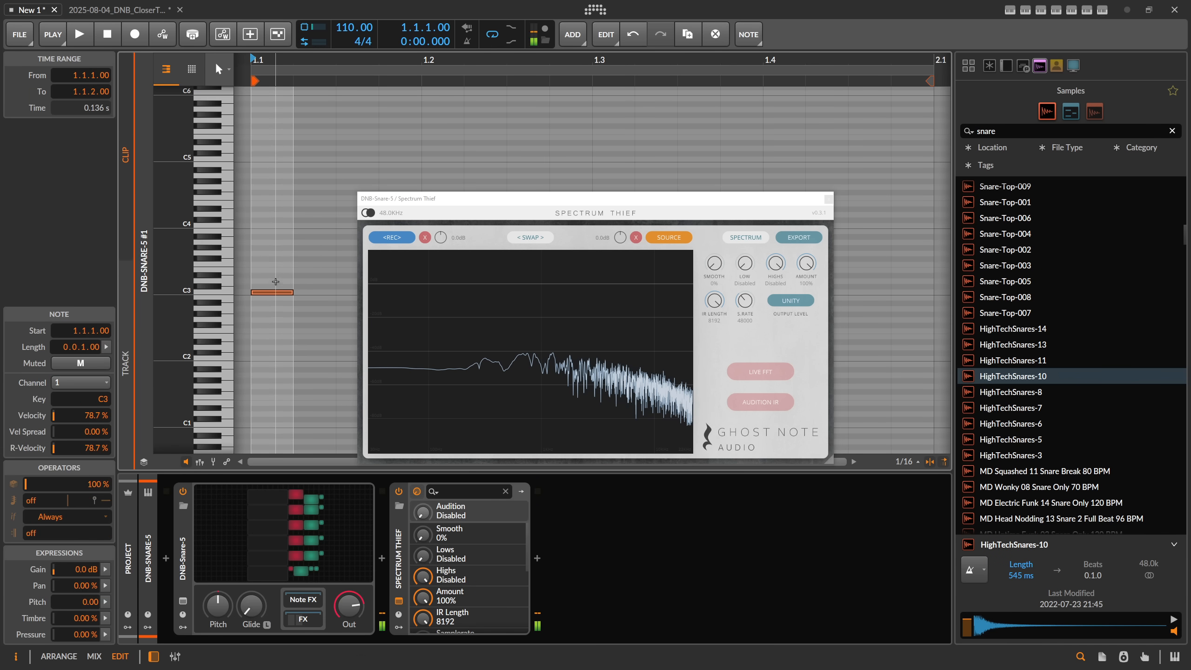
{"action": "left_click_drag", "start_coordinate": [294, 292], "coordinate": [323, 293]}
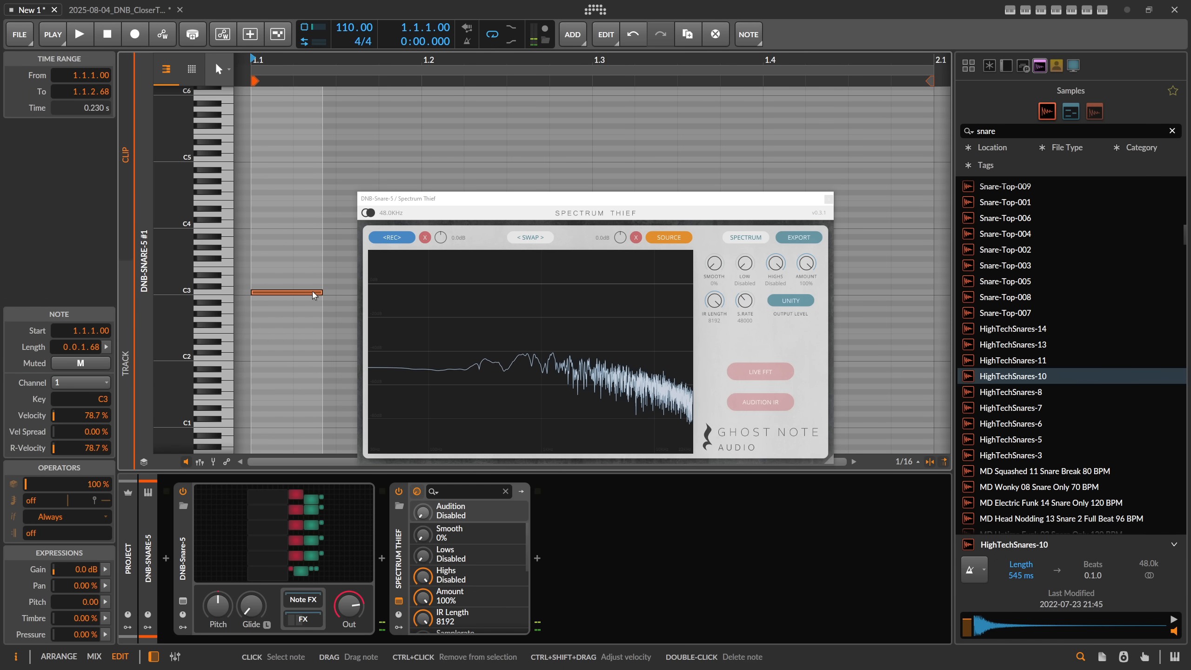
{"action": "key", "text": "alt+1"}
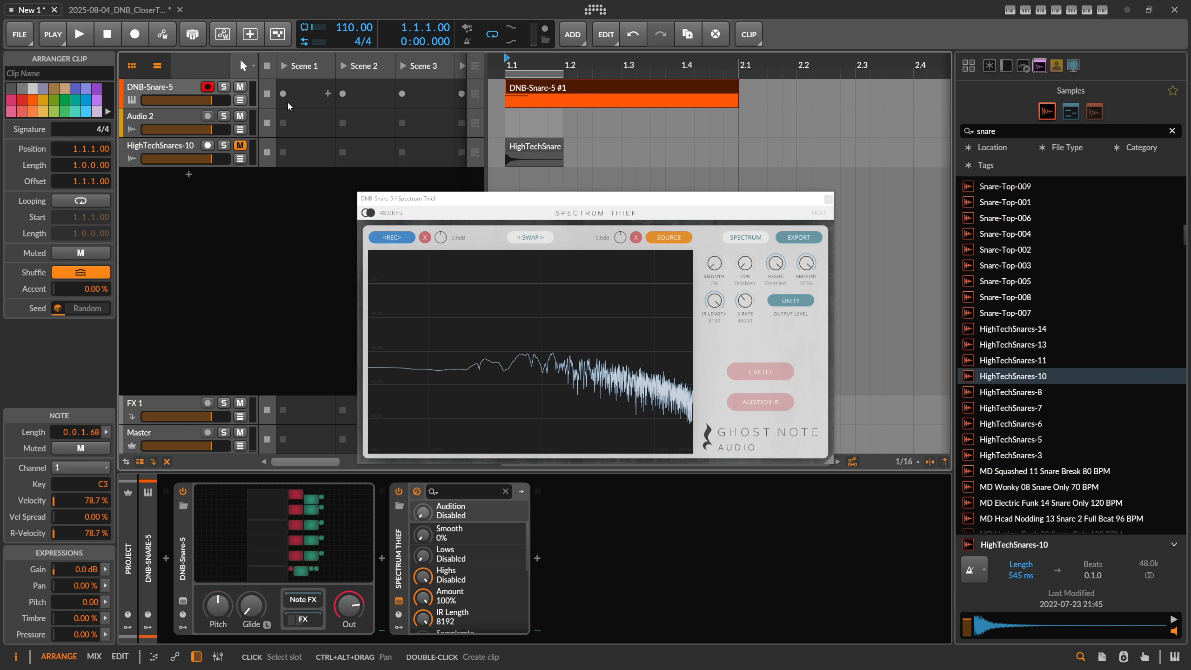
Step: Move Spectrum Thief back to the HighTechSnares-10 track and clear its recorded target spectrum
{"action": "left_click", "coordinate": [186, 89]}
{"action": "left_click", "coordinate": [404, 570]}
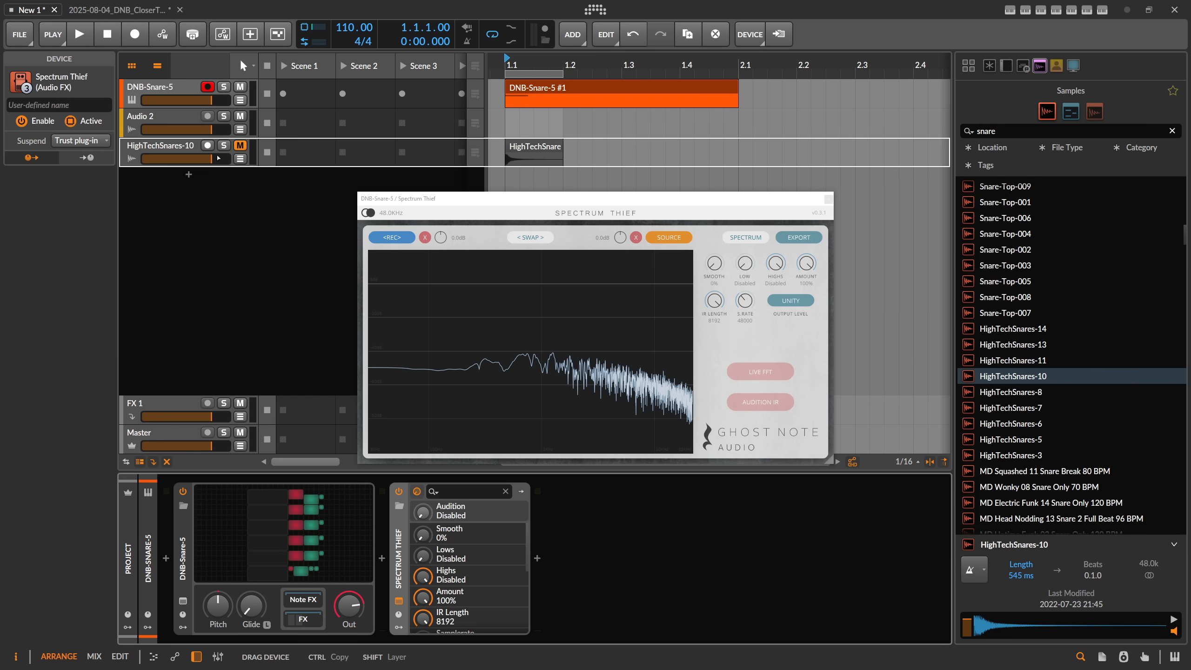
{"action": "left_click", "coordinate": [186, 147]}
{"action": "left_click", "coordinate": [410, 243]}
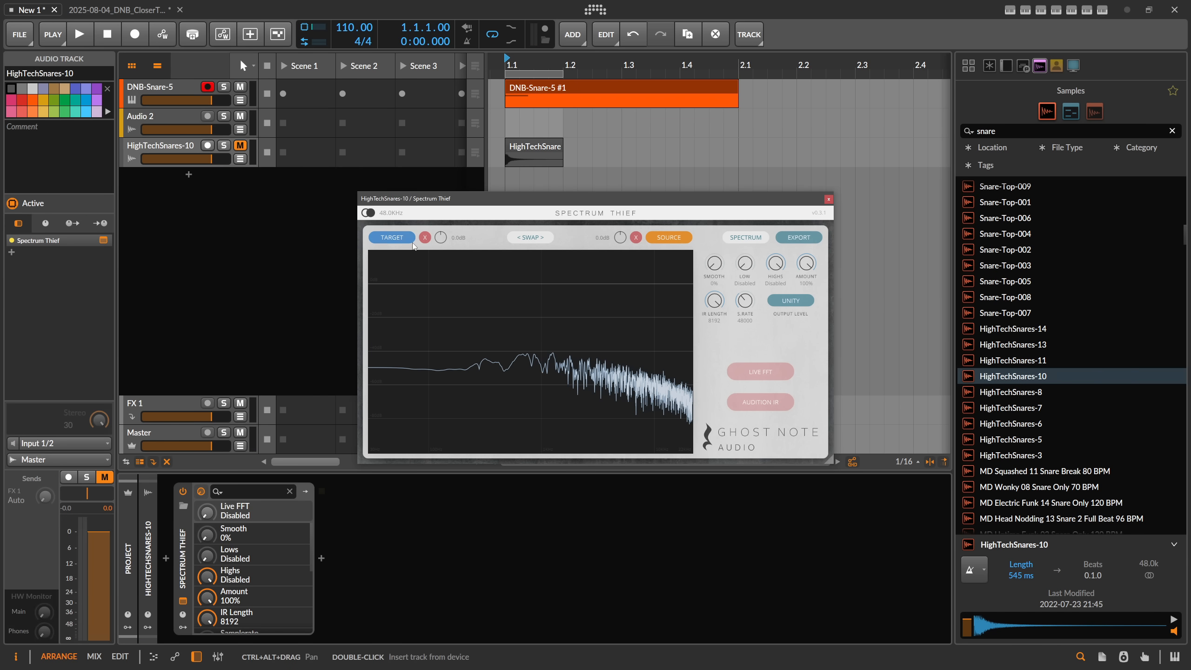
{"action": "left_click", "coordinate": [424, 237]}
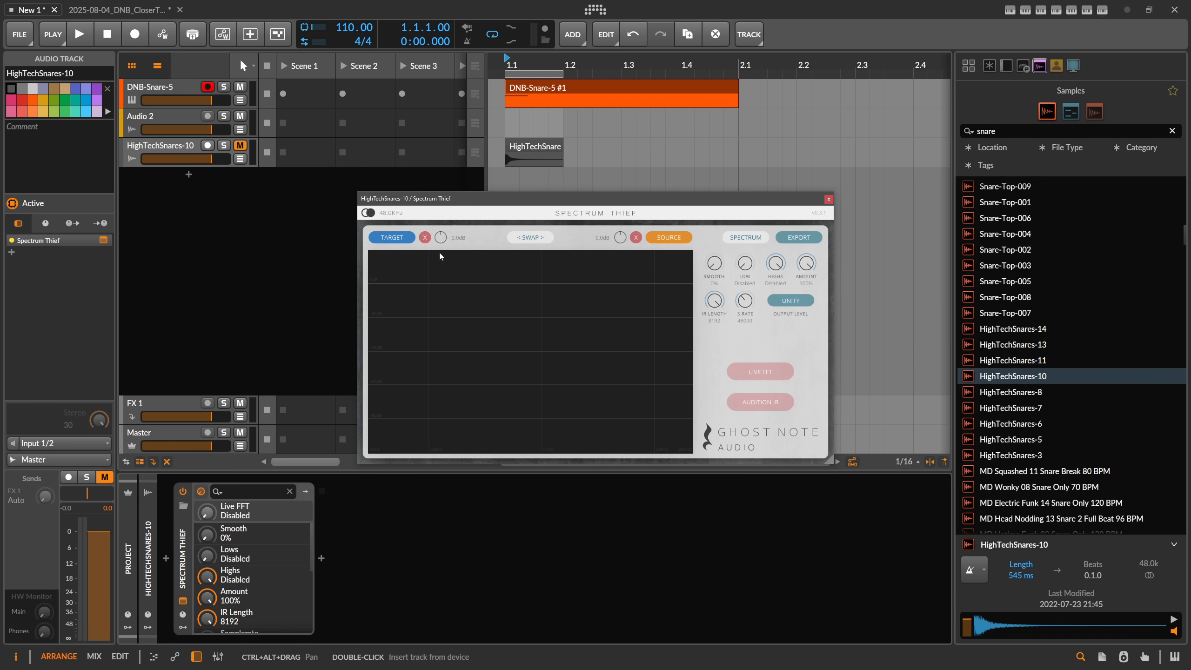
Step: Solo the HighTechSnares-10 track and record its looped playback as Spectrum Thief's new target spectrum
{"action": "left_click", "coordinate": [404, 240]}
{"action": "left_click", "coordinate": [225, 146]}
{"action": "key", "text": "space"}
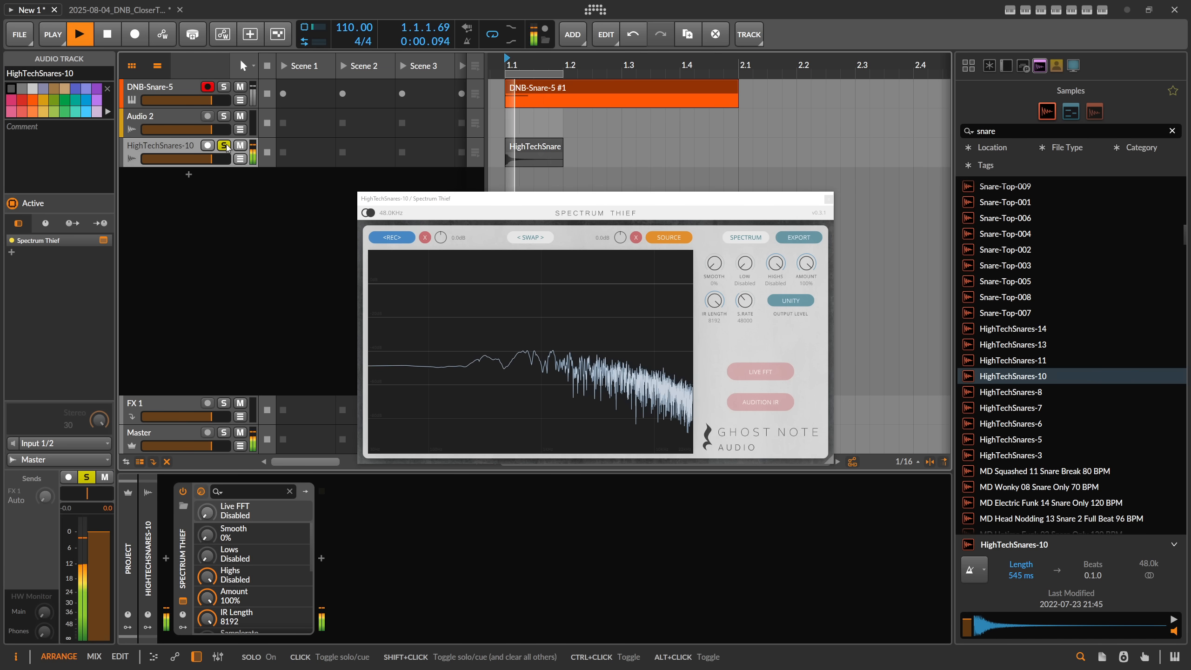
{"action": "left_click", "coordinate": [392, 237]}
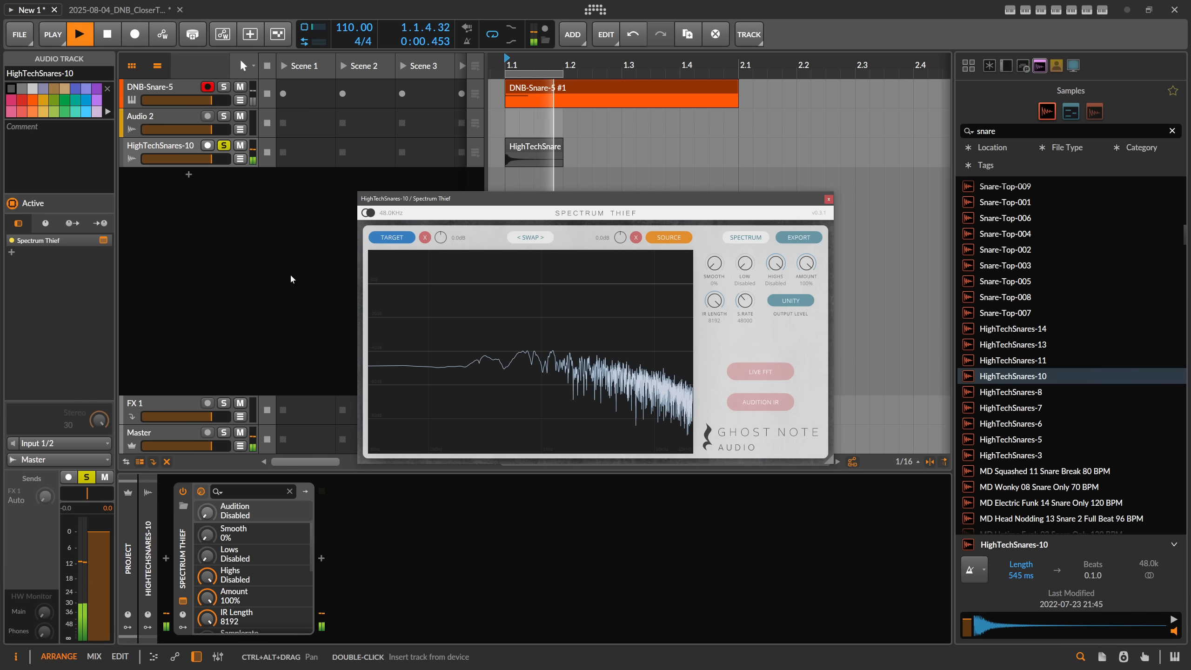
{"action": "key", "text": "space"}
Step: Move Spectrum Thief to the DNB-Snare-5 track and record that track's looped playback as the source spectrum
{"action": "left_click_drag", "start_coordinate": [182, 545], "coordinate": [190, 91]}
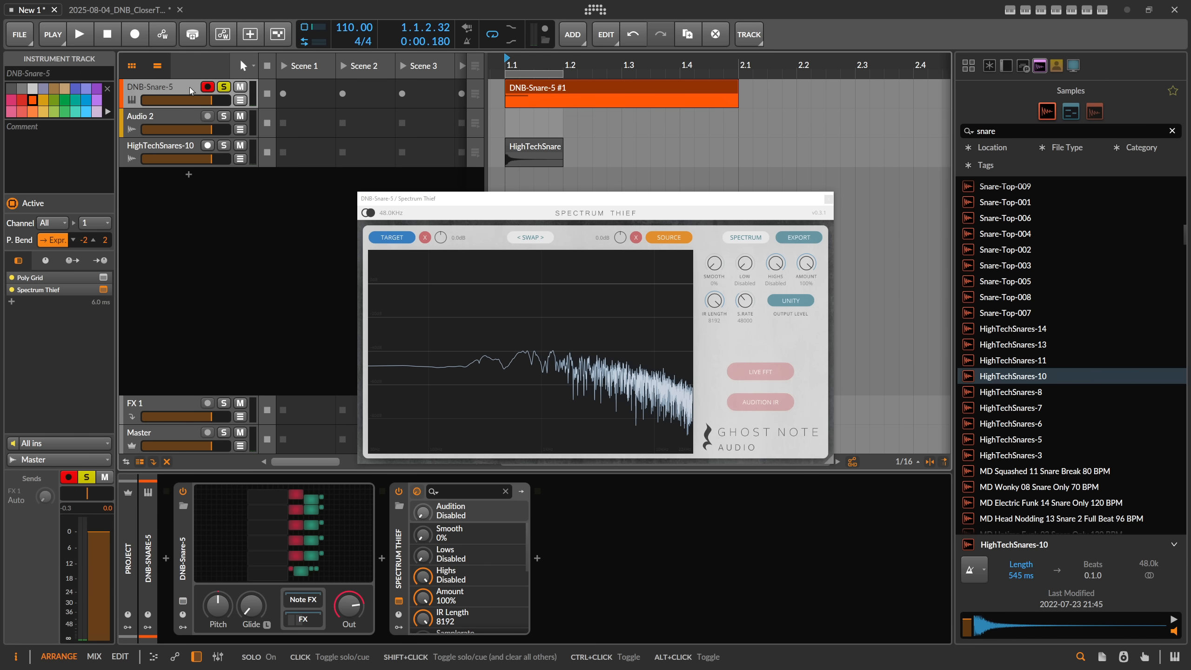
{"action": "left_click", "coordinate": [668, 237]}
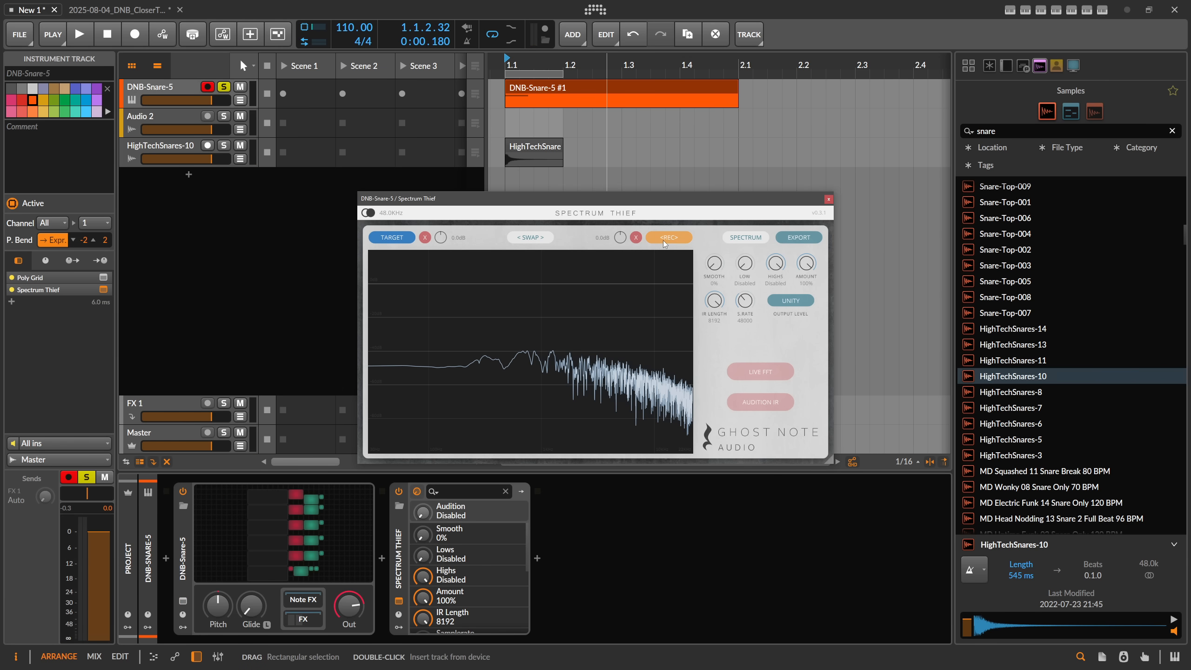
{"action": "key", "text": "space"}
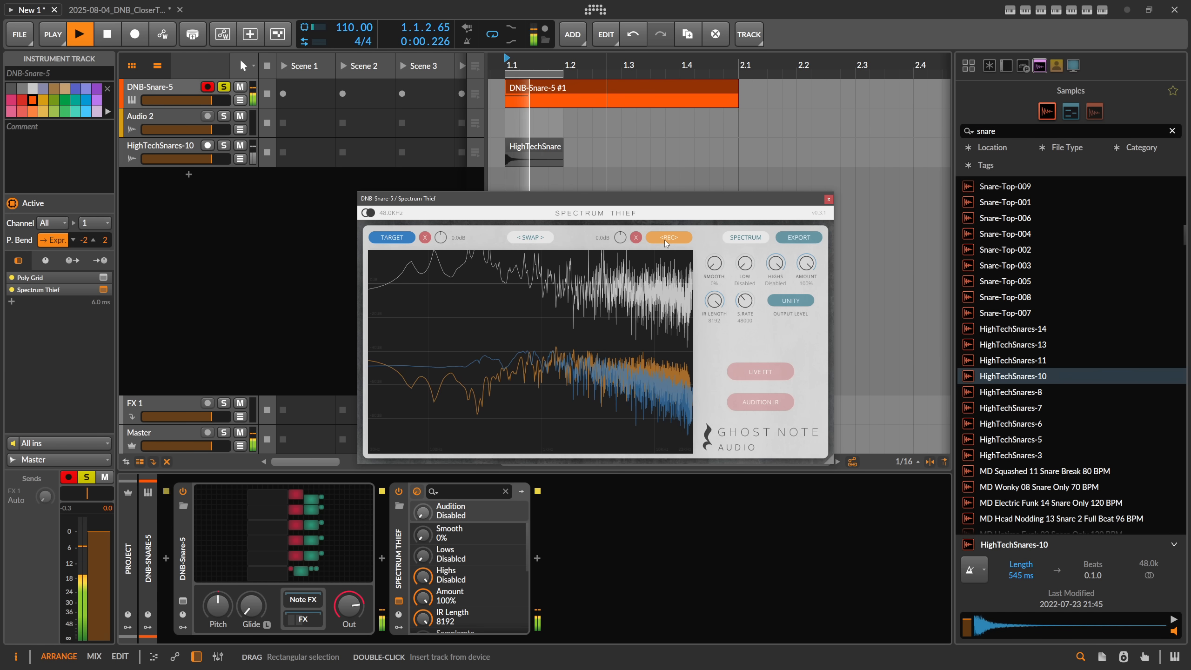
{"action": "key", "text": "space"}
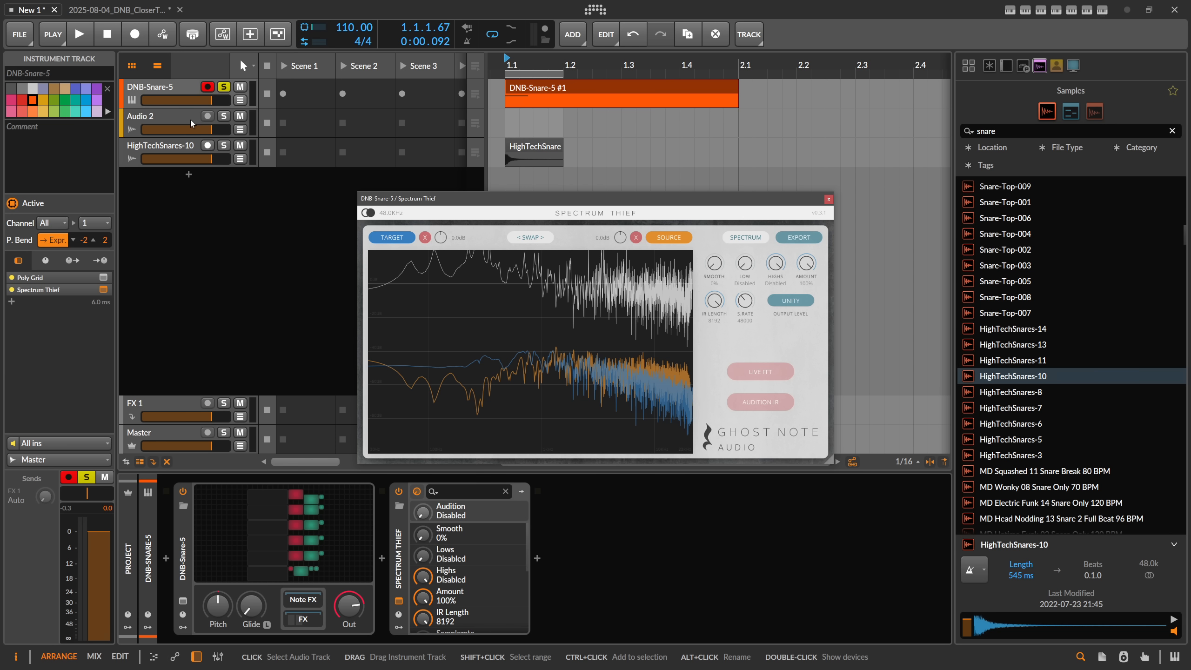
Step: Audition the impulse response on the DNB-Snare-5 loop, select the HighTechSnares-10 clip, replay the loop, and turn the audition off
{"action": "left_click", "coordinate": [759, 403]}
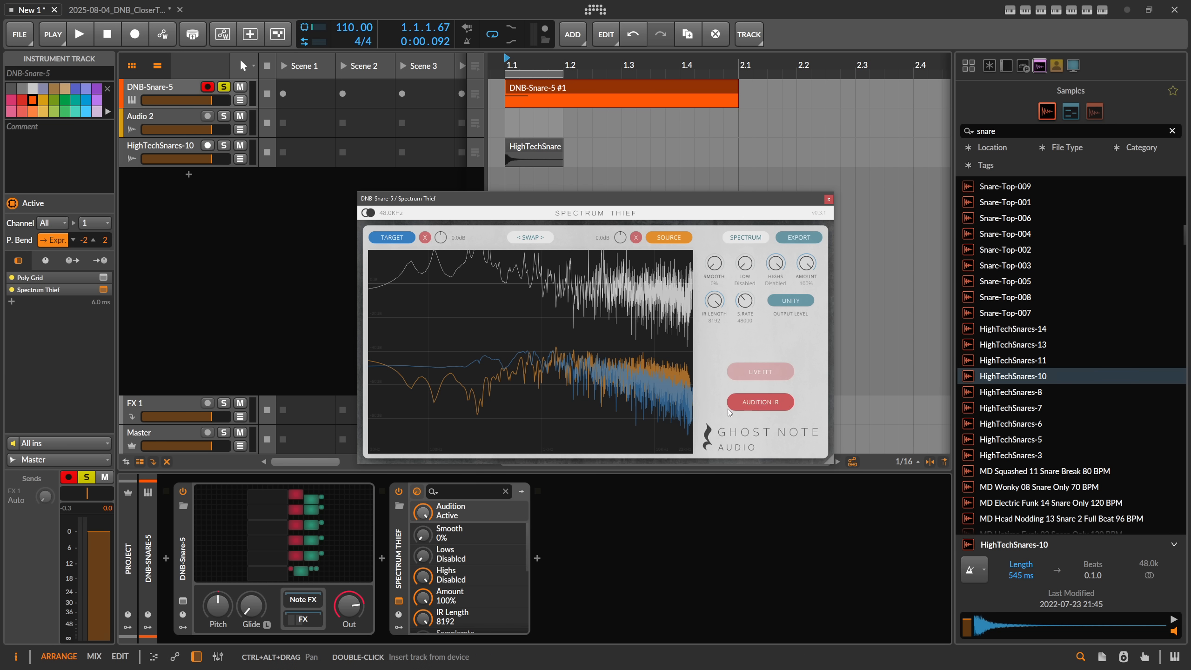
{"action": "key", "text": "space"}
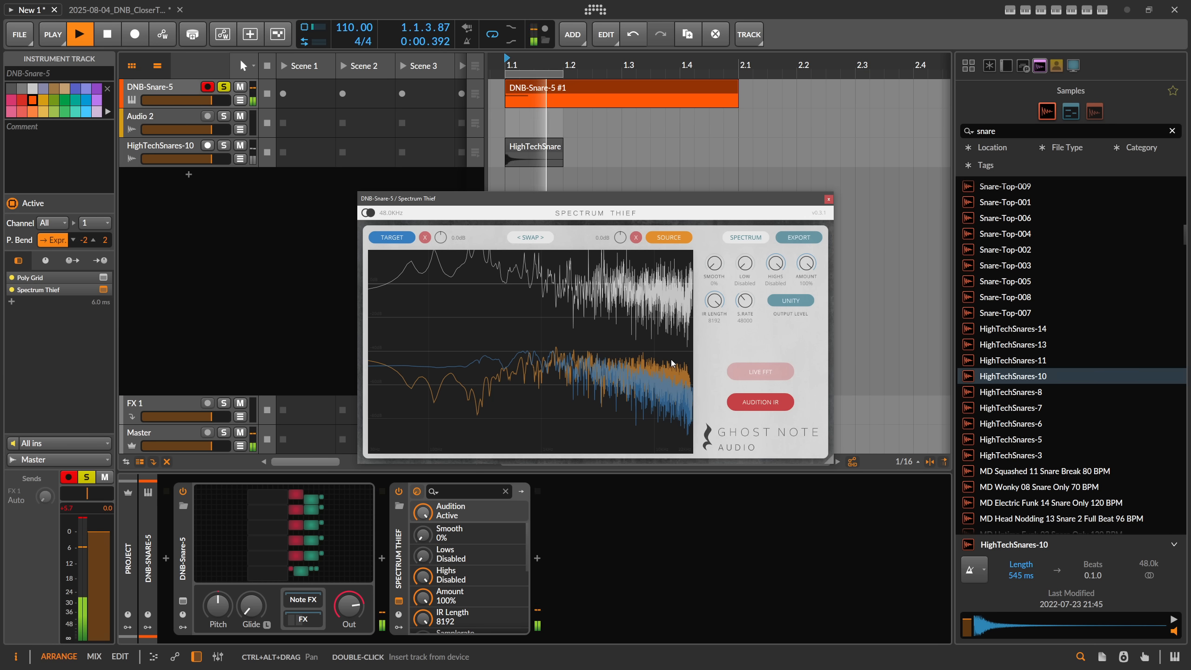
{"action": "key", "text": "space"}
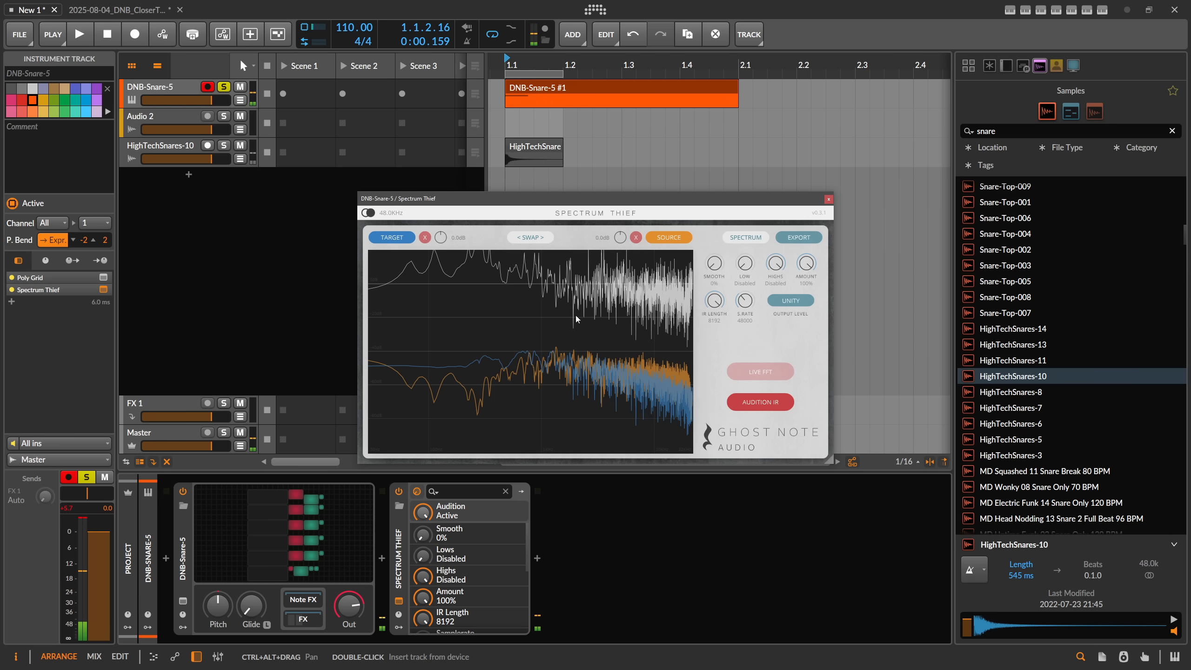
{"action": "left_click", "coordinate": [511, 159]}
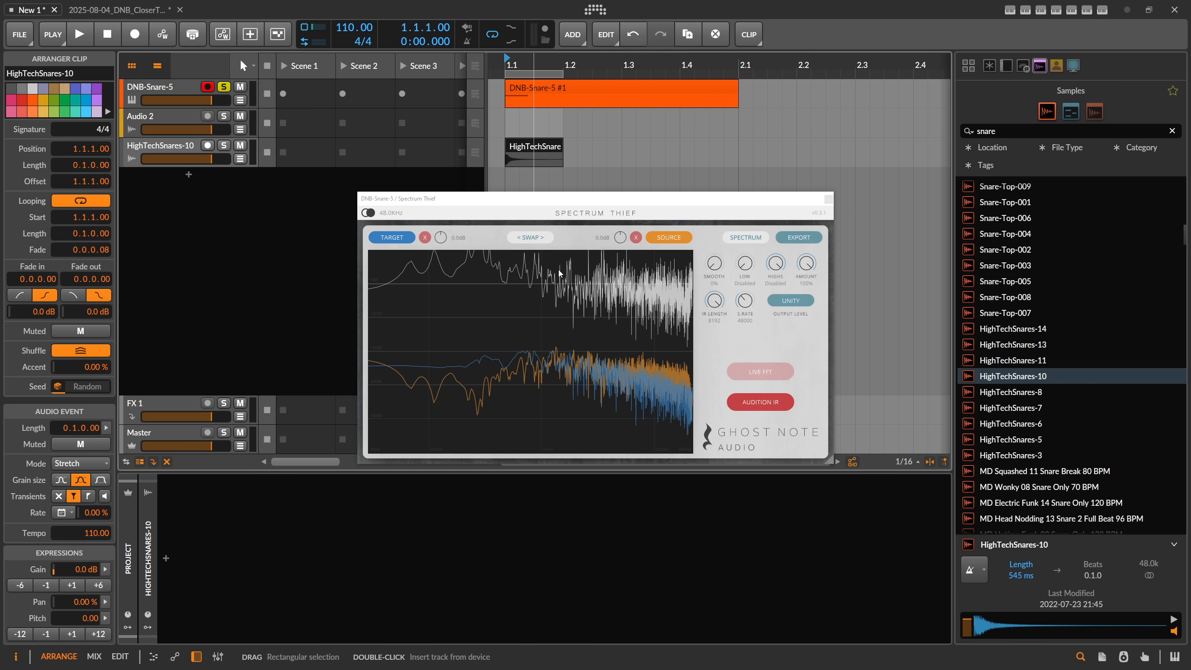
{"action": "key", "text": "space"}
{"action": "key", "text": "space"}
{"action": "left_click", "coordinate": [760, 404]}
Step: Export the impulse response to the Polarity IR-EQ folder as DNB-Snare-EQ-3wav and remove Spectrum Thief from the DNB-Snare-5 track
{"action": "left_click", "coordinate": [789, 238]}
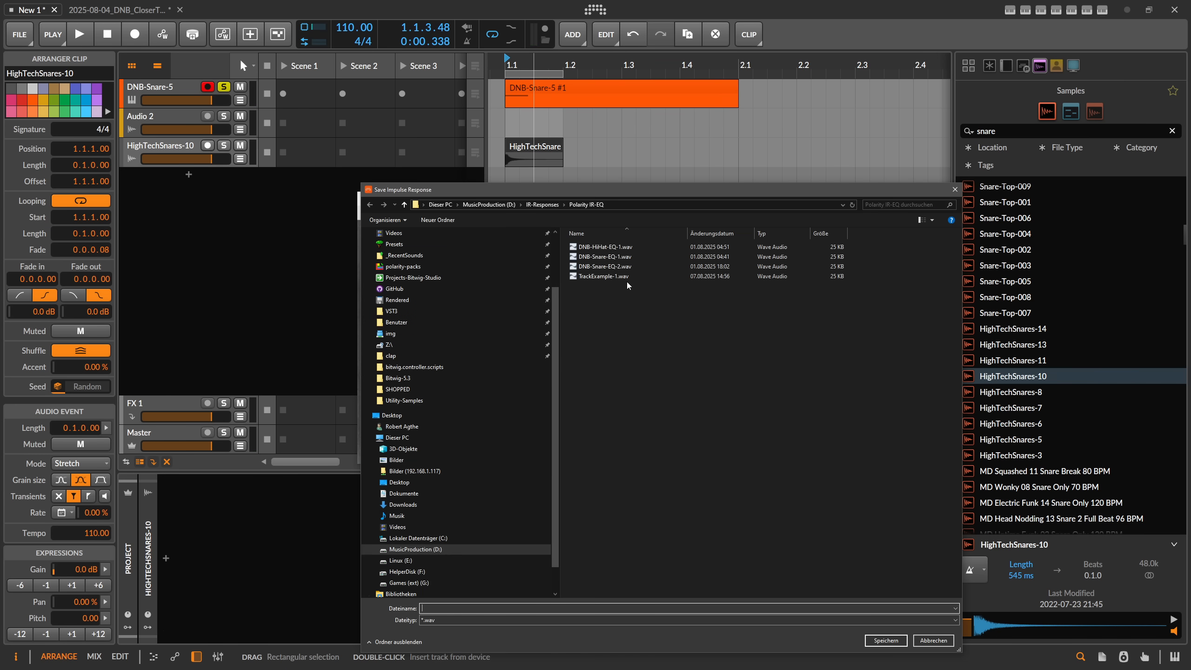
{"action": "left_click", "coordinate": [608, 268]}
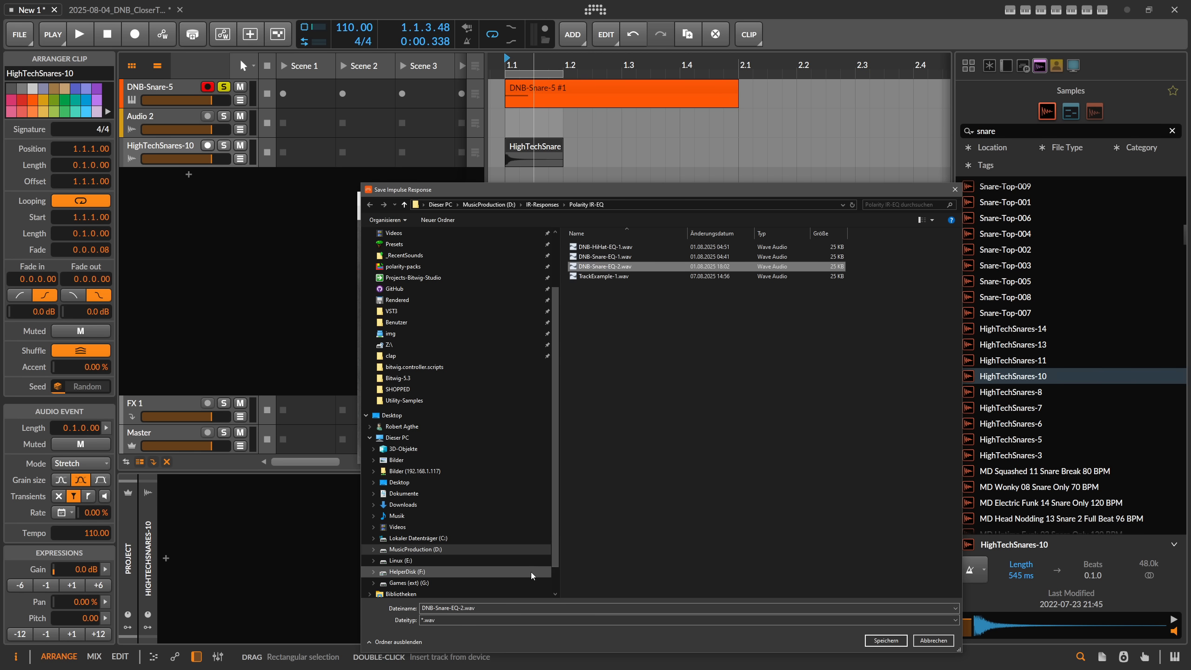
{"action": "left_click", "coordinate": [462, 607]}
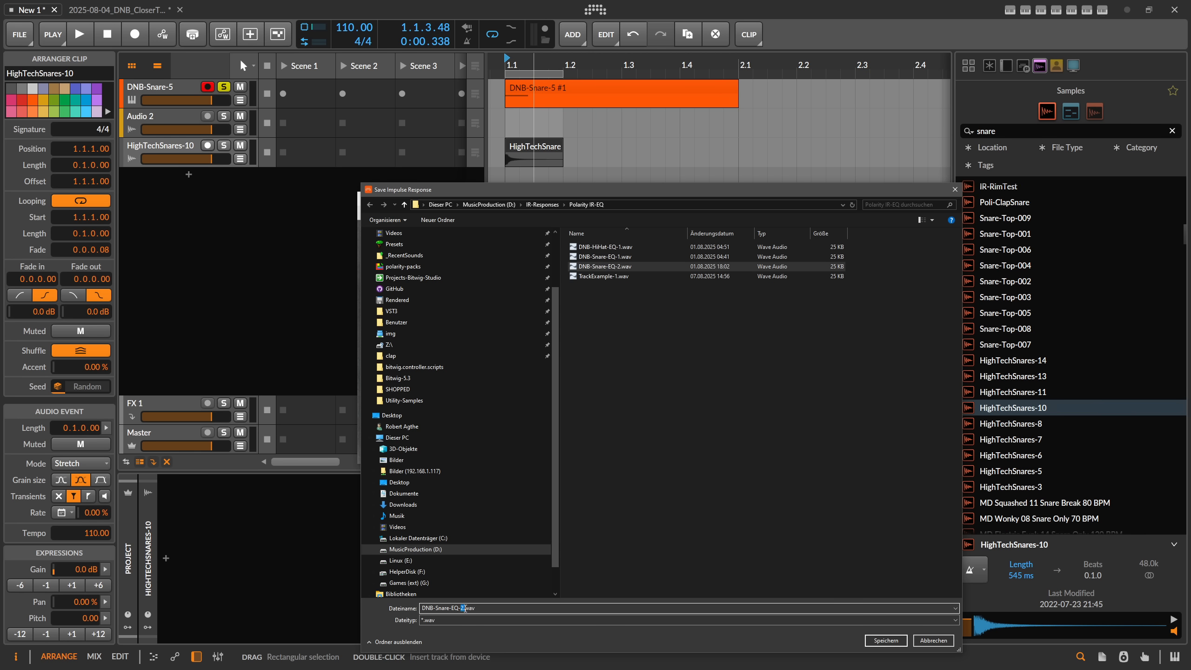
{"action": "type", "text": "3"}
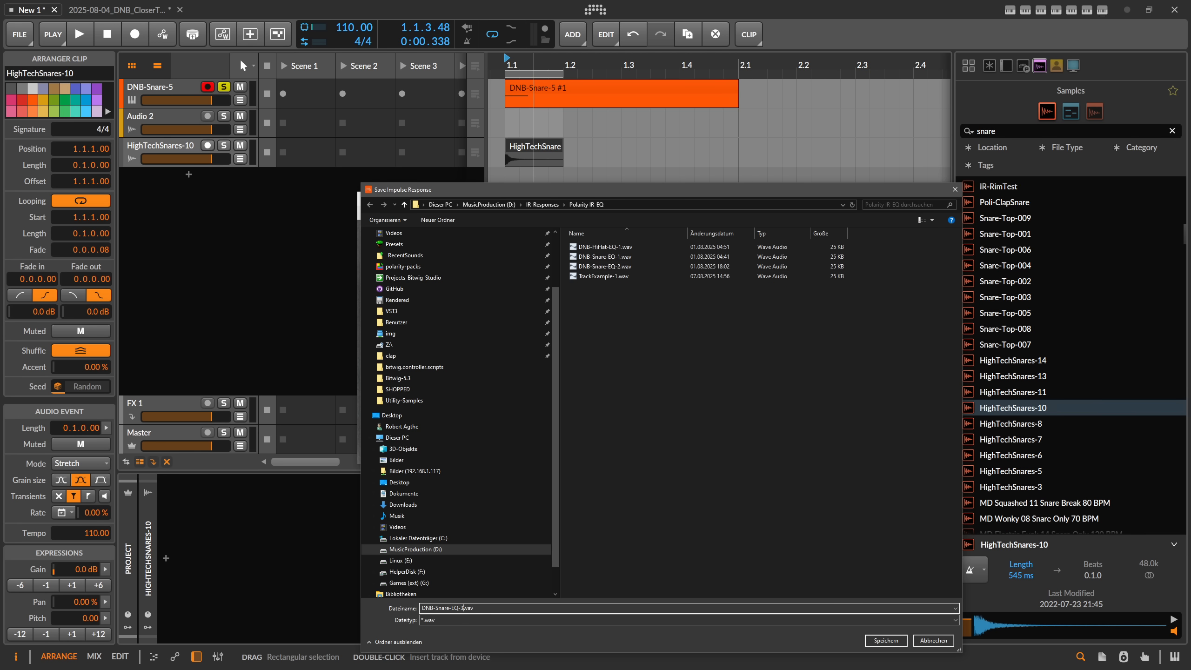
{"action": "left_click", "coordinate": [905, 640]}
{"action": "left_click", "coordinate": [829, 199]}
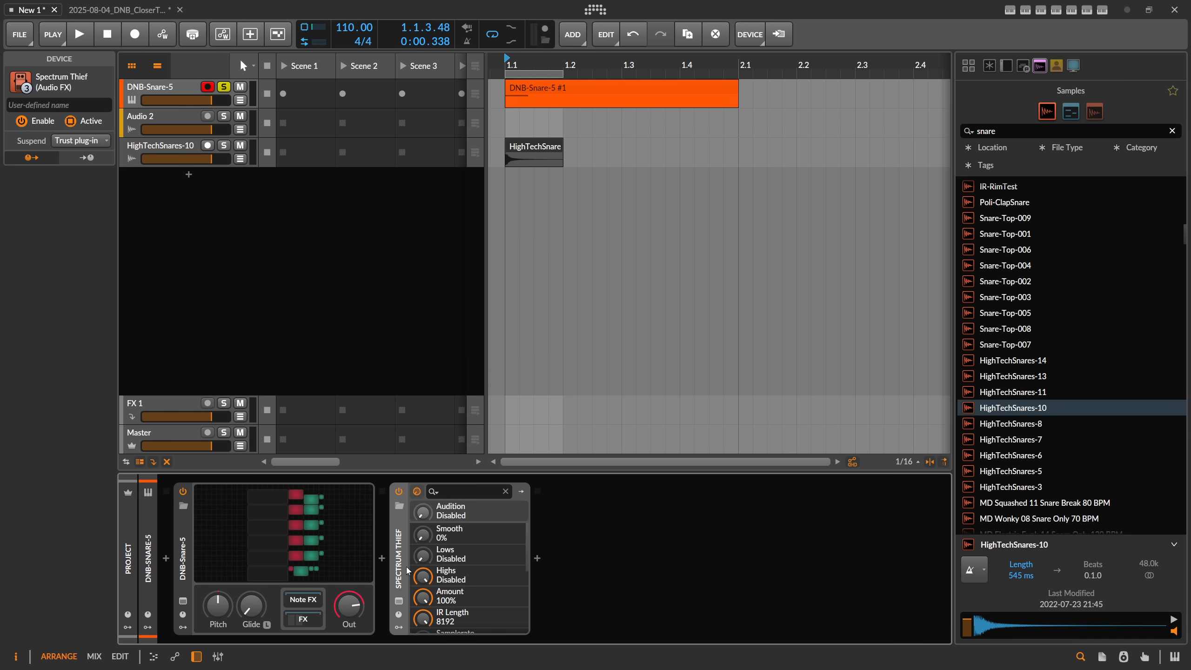
{"action": "key", "text": "Delete"}
Step: Search the samples for "eq", preview EQ-DNBSnare2-IR for comparison, and select DNB-Snare-EQ-3wav
{"action": "scroll", "coordinate": [1132, 242], "scroll_direction": "up", "scroll_amount": 10}
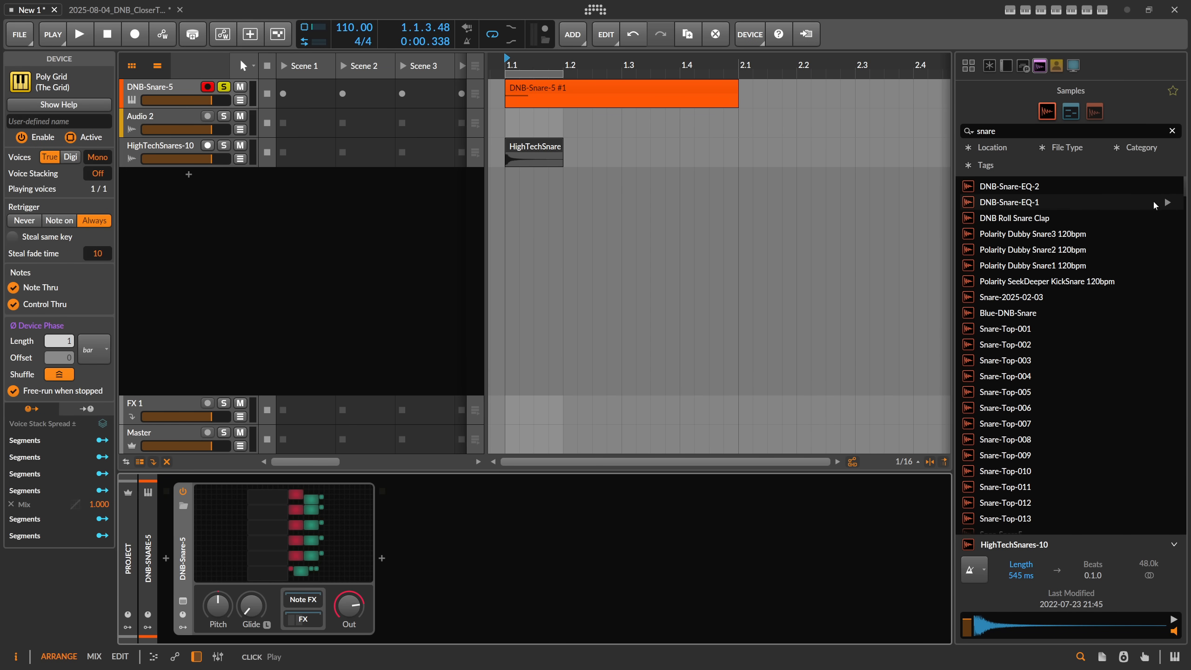
{"action": "scroll", "coordinate": [1152, 205], "scroll_direction": "down", "scroll_amount": 10}
{"action": "scroll", "coordinate": [1125, 193], "scroll_direction": "up", "scroll_amount": 12}
{"action": "left_click_drag", "start_coordinate": [1031, 131], "coordinate": [945, 131]}
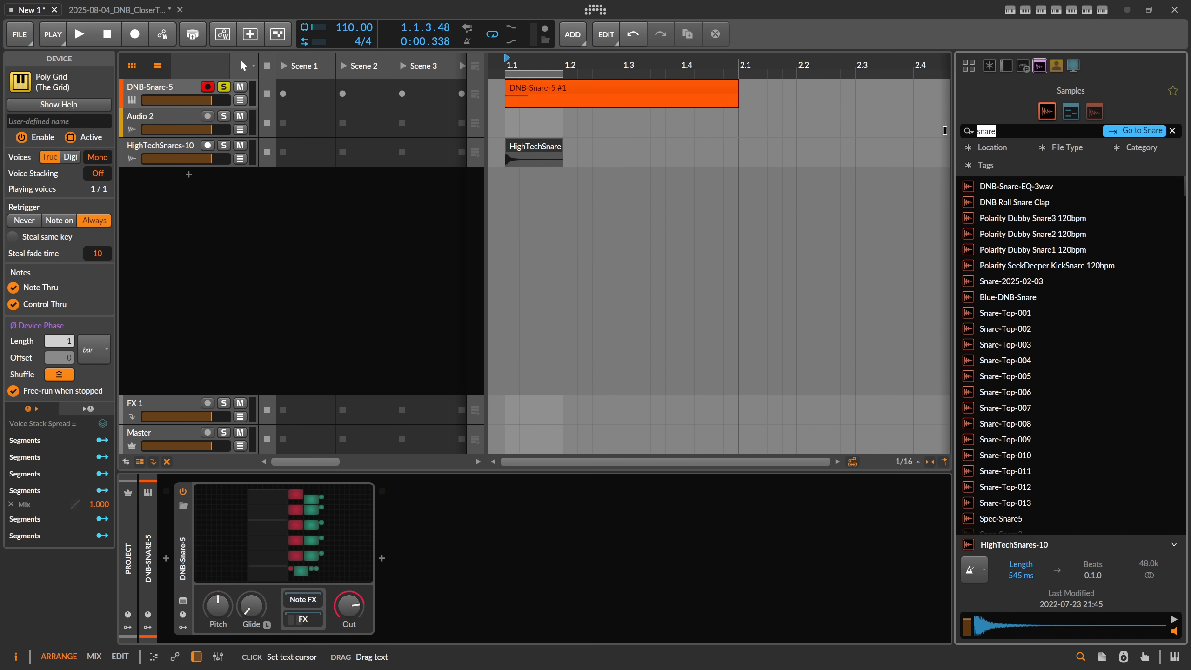
{"action": "type", "text": "eq"}
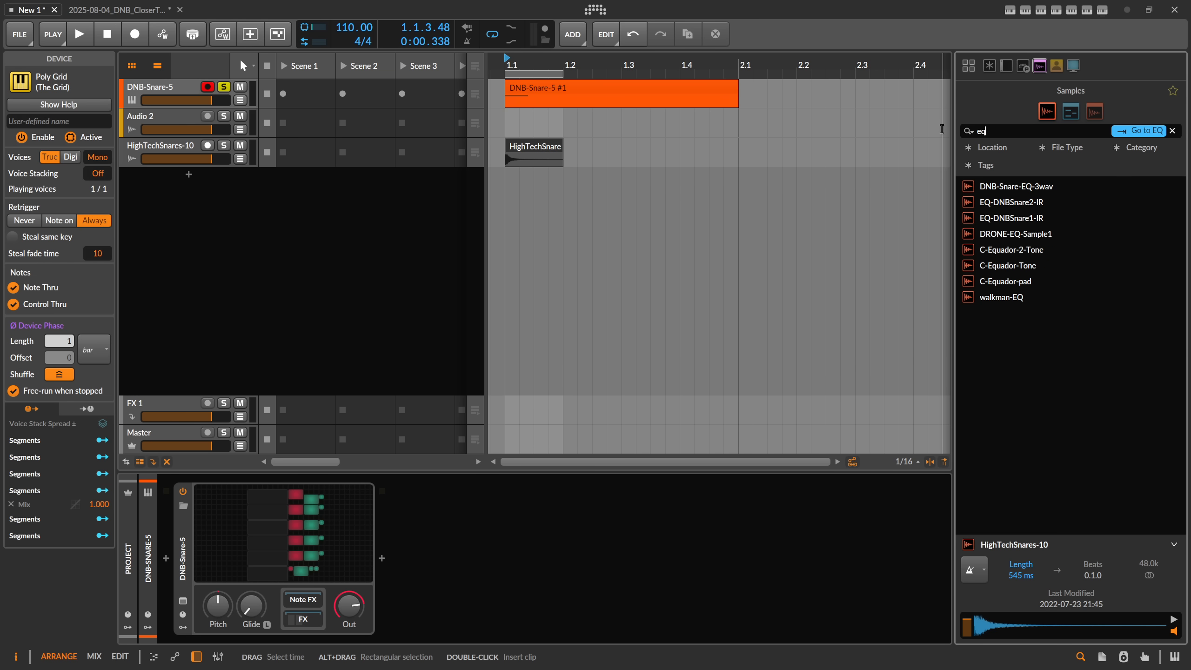
{"action": "left_click", "coordinate": [1039, 189]}
{"action": "left_click", "coordinate": [1042, 202]}
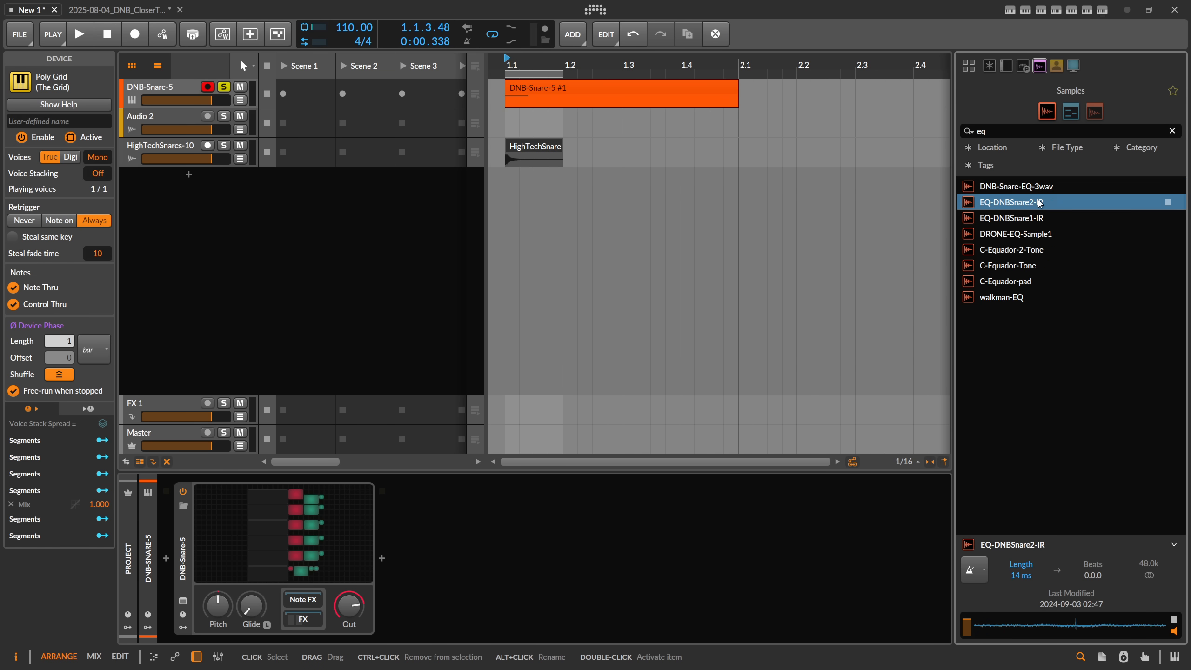
{"action": "left_click", "coordinate": [1038, 186]}
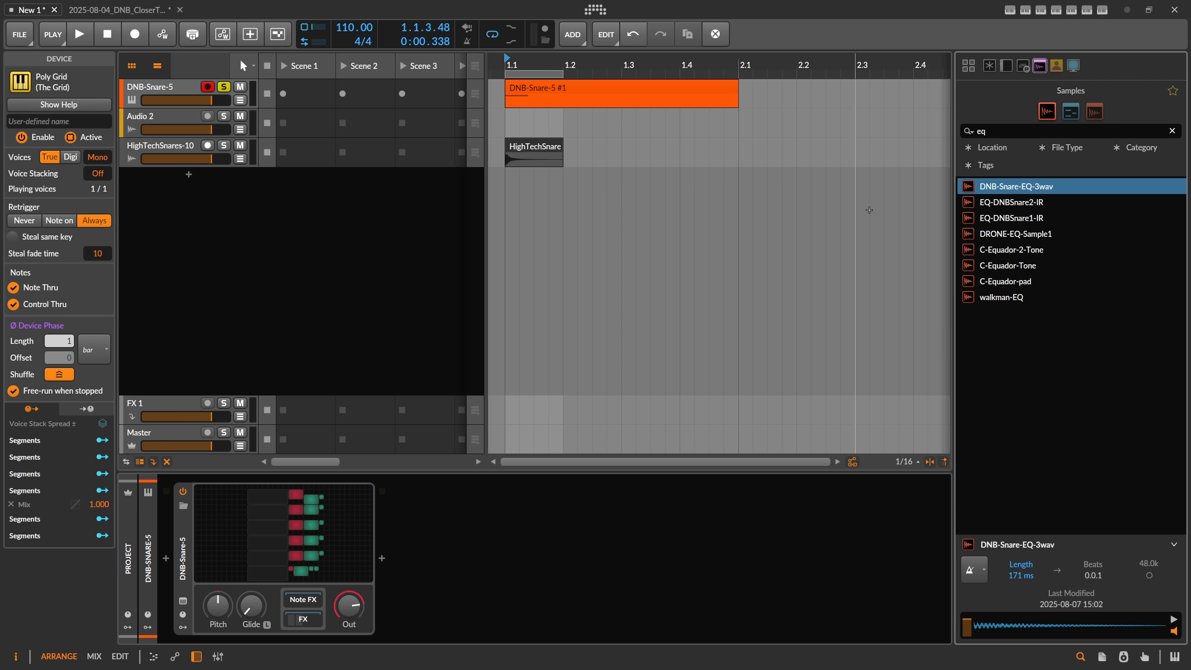
{"action": "left_click", "coordinate": [1028, 203]}
{"action": "left_click", "coordinate": [1020, 193]}
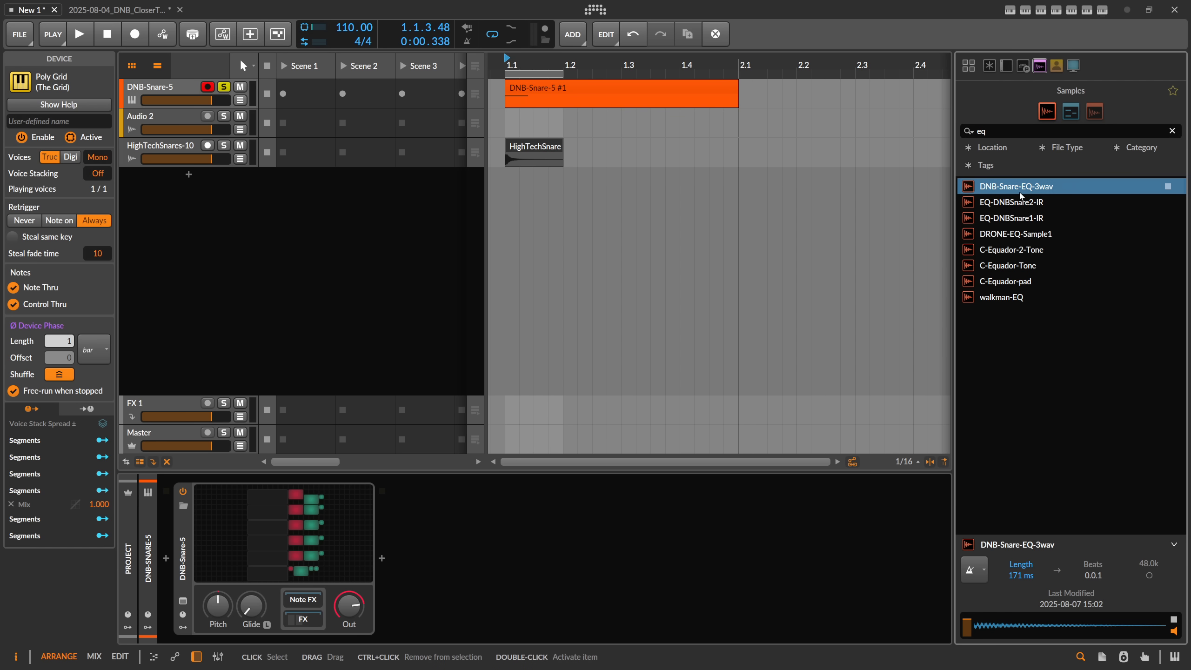
Step: Insert a Convolution device after the DNB-Snare-5 Poly Grid and load DNB-Snare-EQ-3wav as its impulse
{"action": "left_click", "coordinate": [381, 558]}
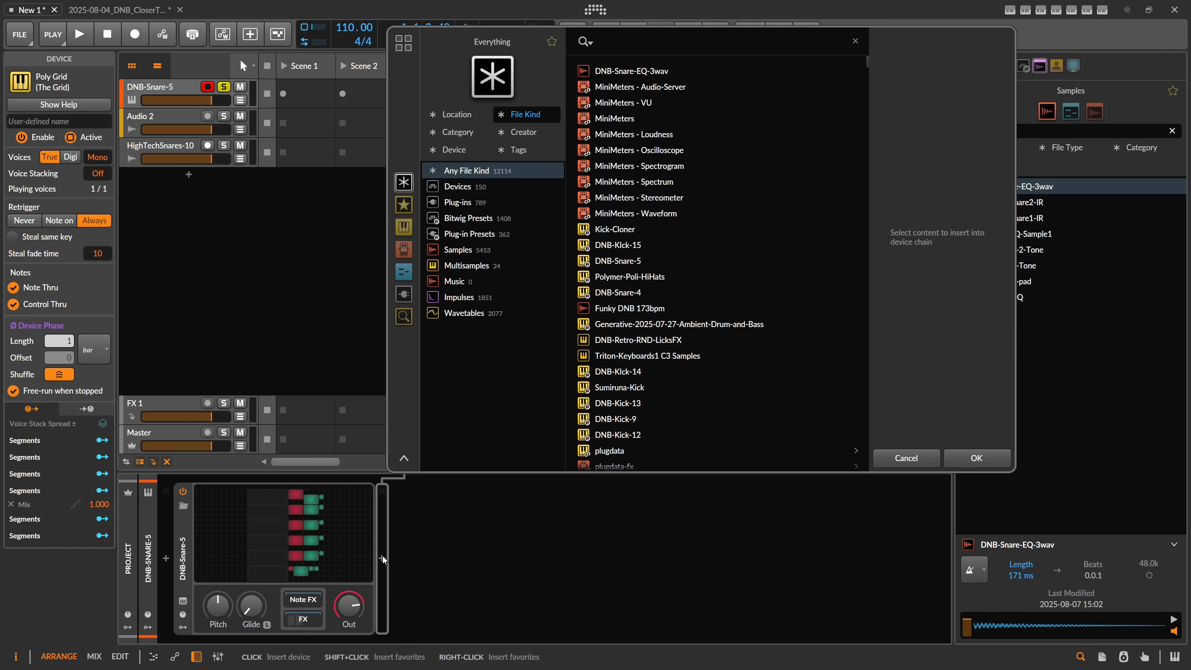
{"action": "type", "text": "convol"}
{"action": "key", "text": "Down"}
{"action": "key", "text": "Return"}
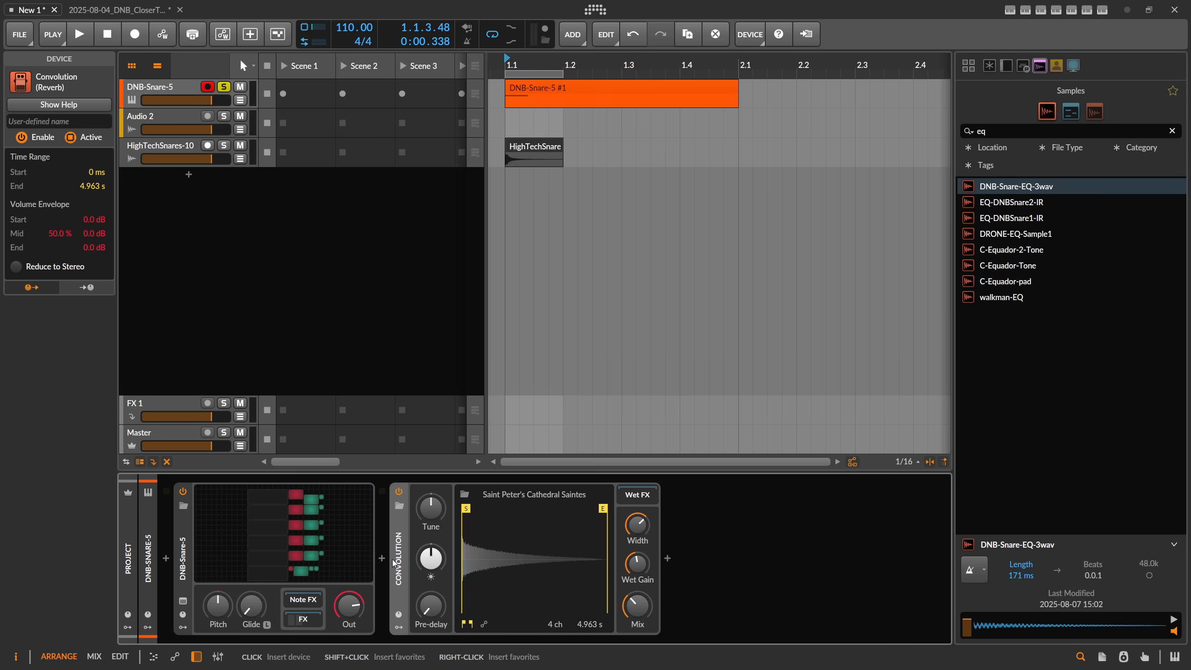
{"action": "left_click_drag", "start_coordinate": [1008, 187], "coordinate": [590, 553]}
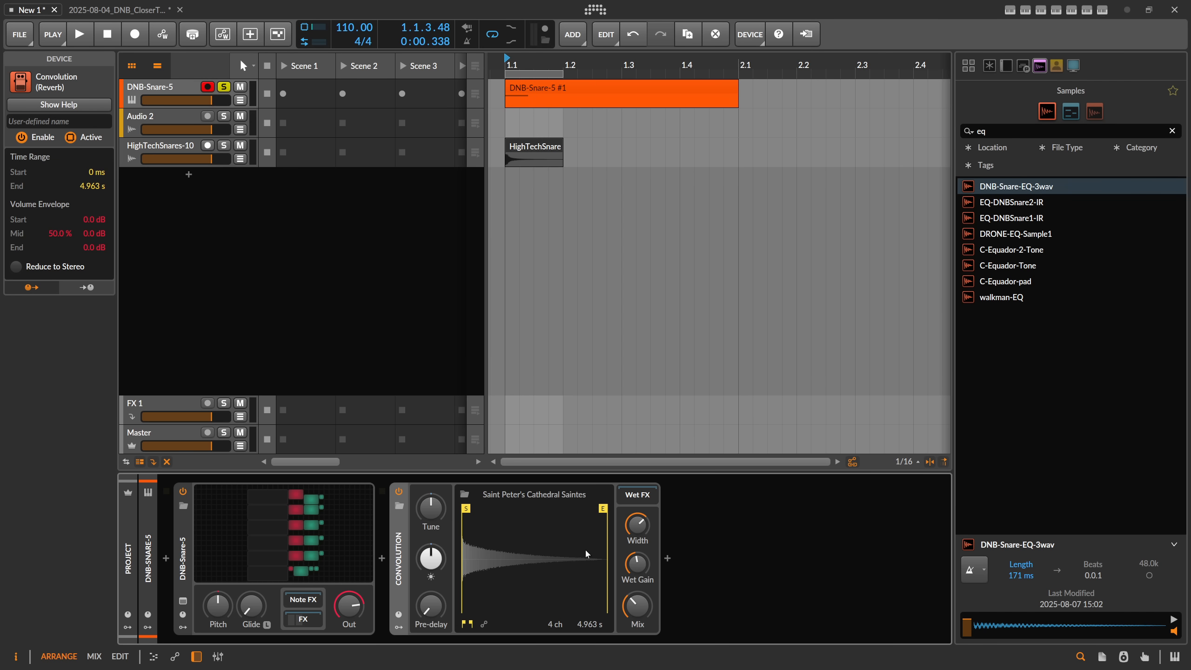
Step: Raise Convolution's Mix to maximum and listen to the looped snare through it
{"action": "left_click_drag", "start_coordinate": [639, 608], "coordinate": [638, 516]}
{"action": "key", "text": "space"}
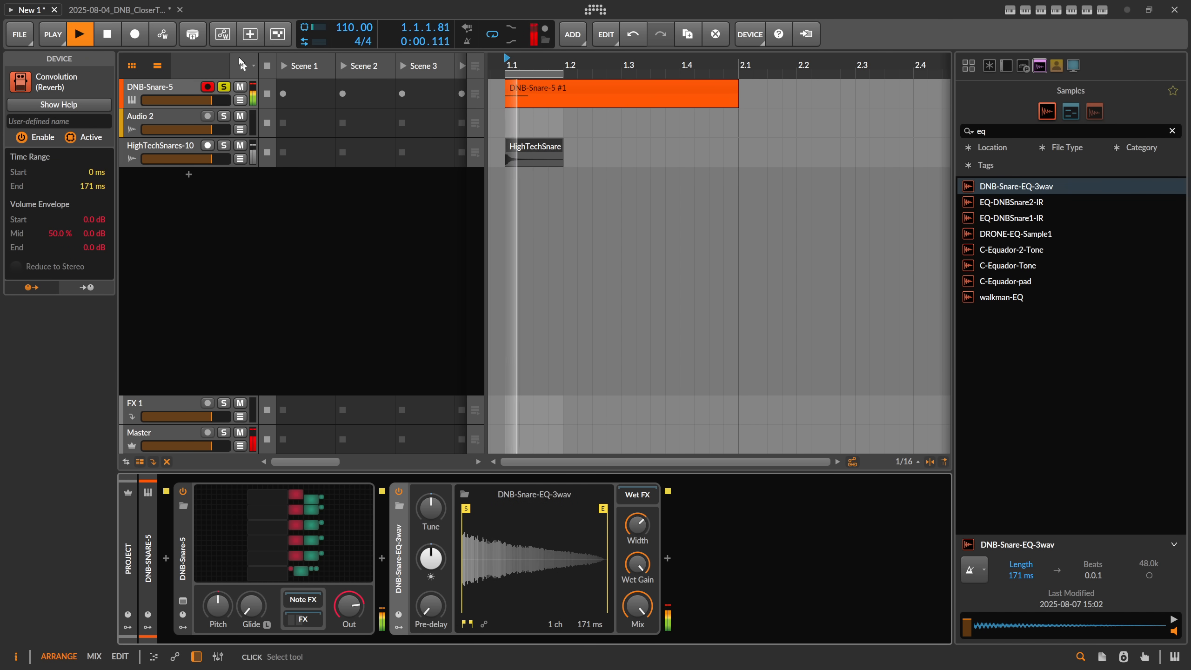
{"action": "key", "text": "space"}
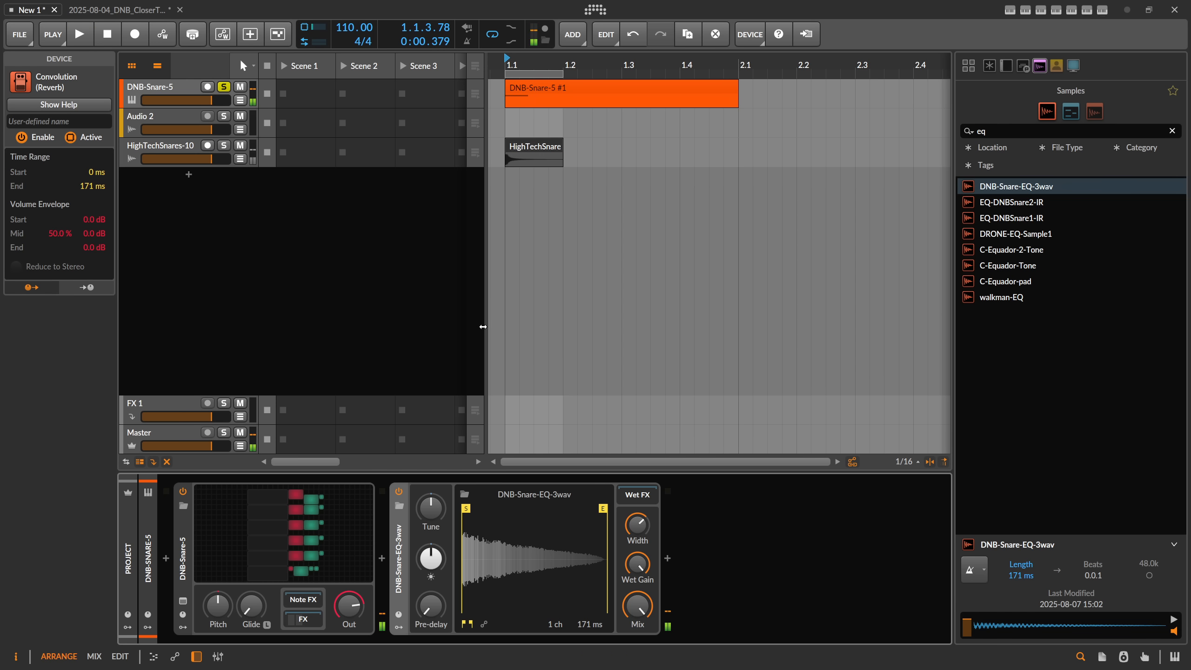
Step: Add an ADSR modulator to Convolution and shape a short decay with sustain and release at minimum
{"action": "left_click", "coordinate": [402, 626]}
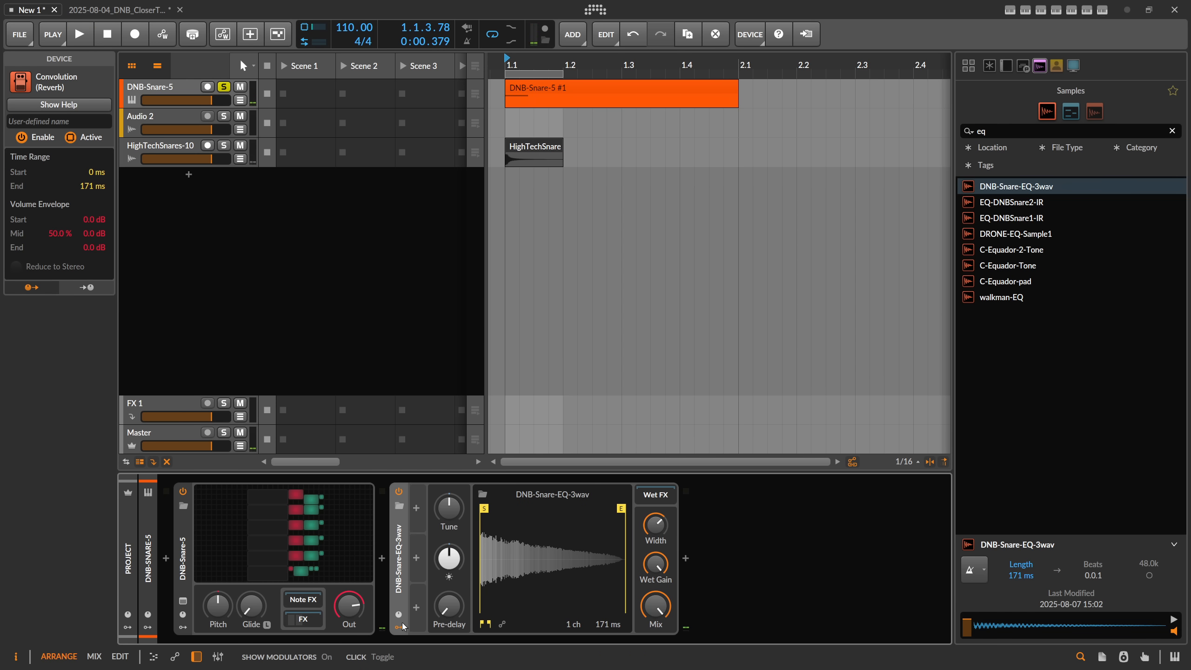
{"action": "left_click", "coordinate": [415, 508]}
{"action": "type", "text": "adsr"}
{"action": "double_click", "coordinate": [598, 291]}
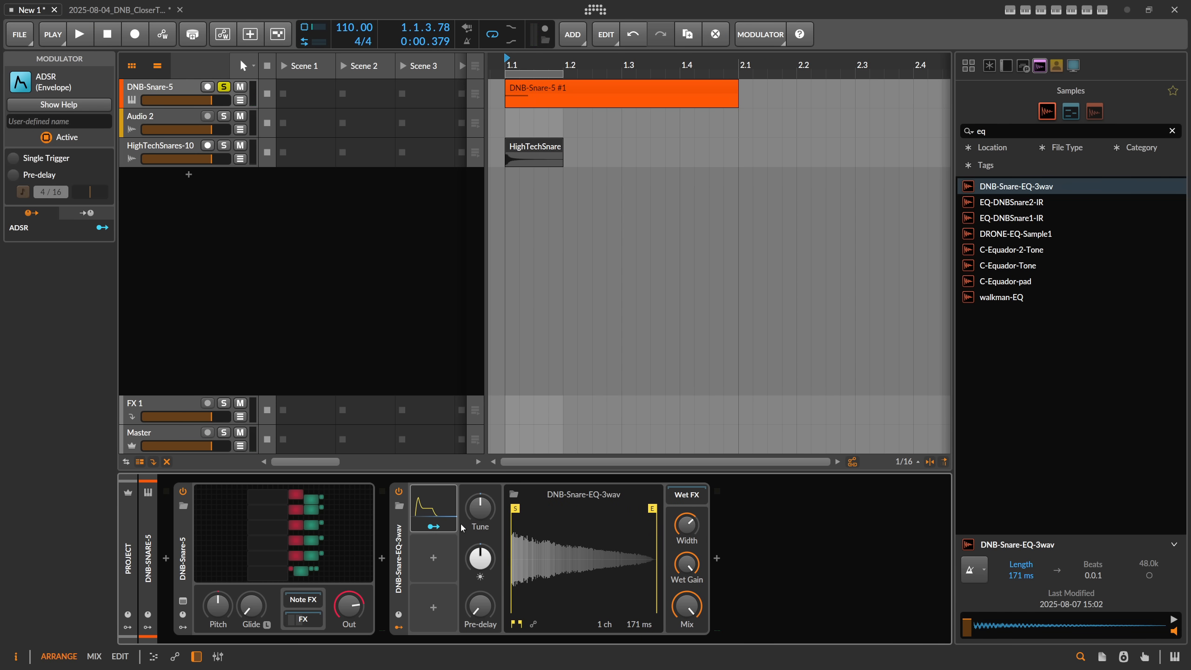
{"action": "left_click", "coordinate": [432, 506]}
{"action": "left_click_drag", "start_coordinate": [529, 610], "coordinate": [528, 657]}
{"action": "left_click_drag", "start_coordinate": [559, 609], "coordinate": [558, 659]}
{"action": "left_click_drag", "start_coordinate": [506, 609], "coordinate": [507, 614]}
Step: Lower Convolution's Mix to 0% and assign the ADSR to modulate it by 1.000
{"action": "left_click_drag", "start_coordinate": [835, 608], "coordinate": [835, 661]}
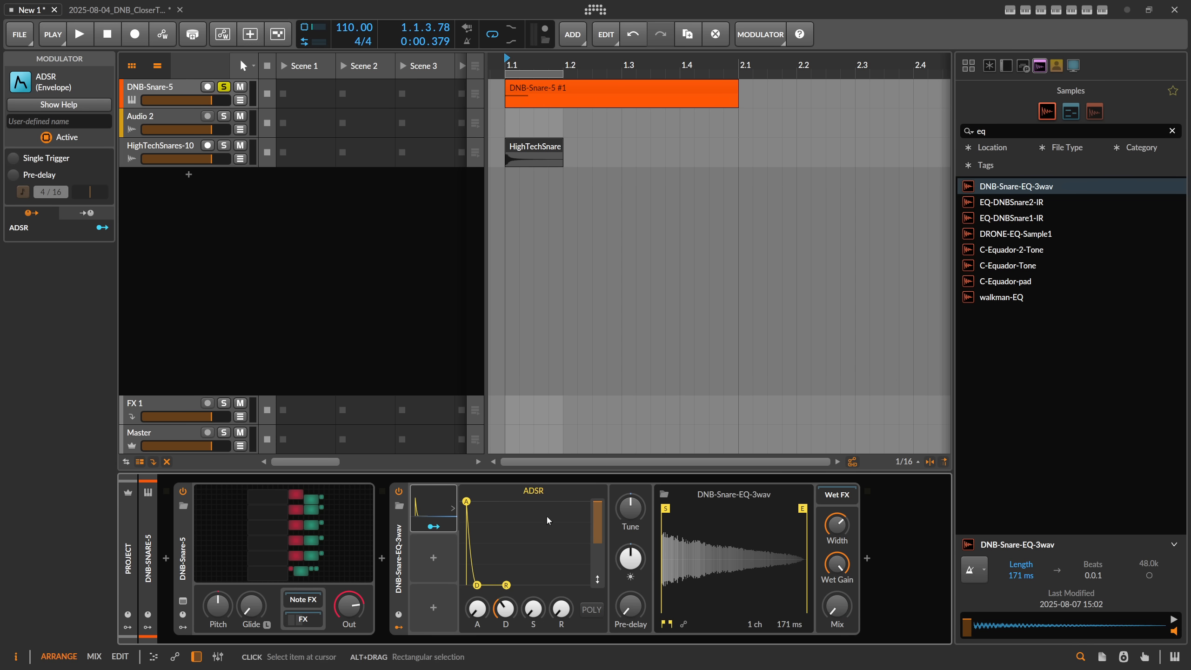
{"action": "left_click", "coordinate": [433, 526]}
{"action": "left_click_drag", "start_coordinate": [835, 609], "coordinate": [835, 562]}
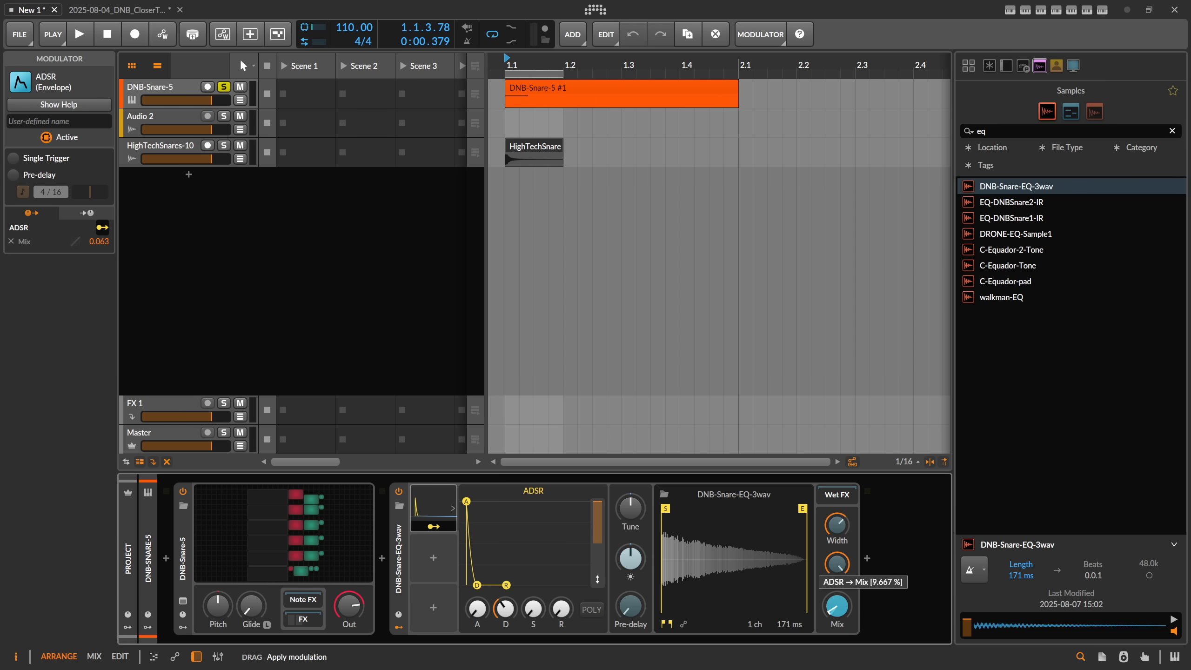
Step: Shorten the ADSR decay to 31.7% while playing the snare loop
{"action": "key", "text": "space"}
{"action": "mouse_move", "coordinate": [506, 608]}
{"action": "left_mouse_down"}
{"action": "mouse_move", "coordinate": [505, 638]}
{"action": "mouse_move", "coordinate": [505, 609]}
{"action": "left_mouse_up"}
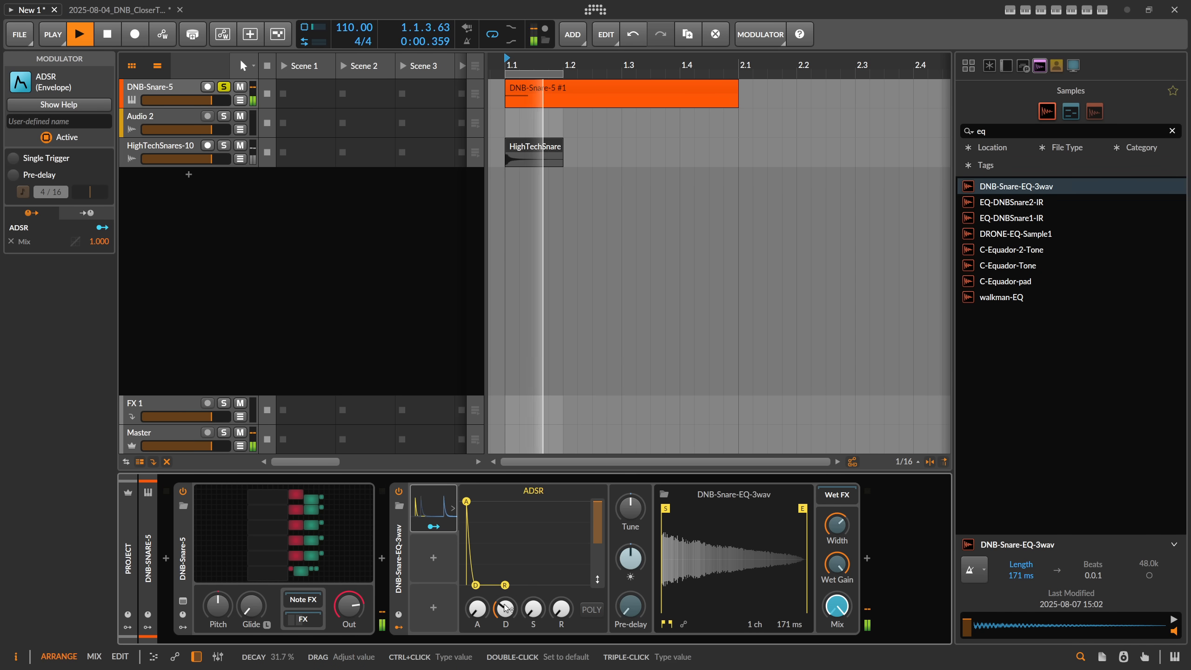
{"action": "key", "text": "space"}
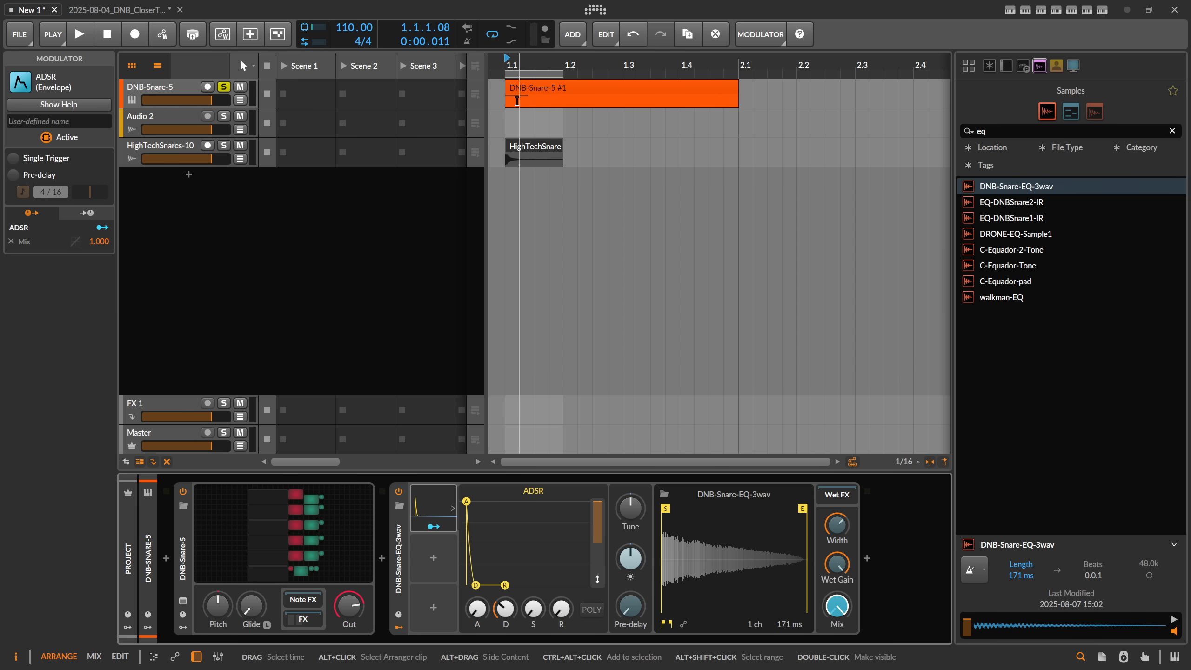
Step: Open the DNB-Snare-5 Grid patch and slightly lengthen Convolution's ADSR decay while replaying the snare loop
{"action": "left_click", "coordinate": [286, 535]}
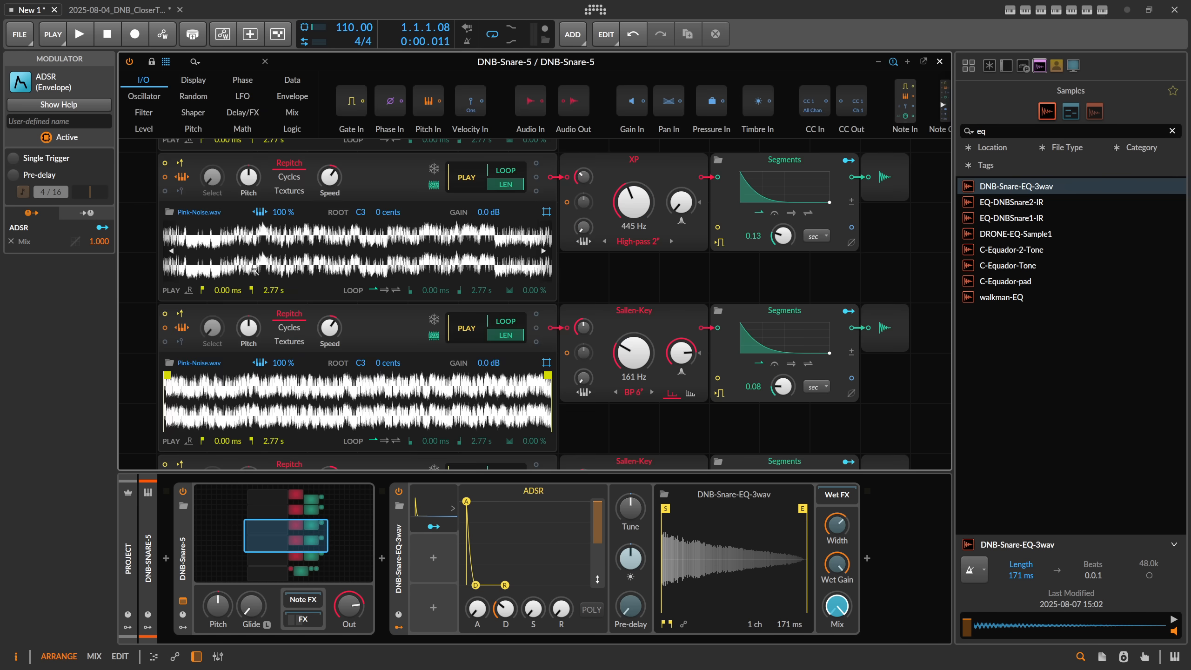
{"action": "key", "text": "space"}
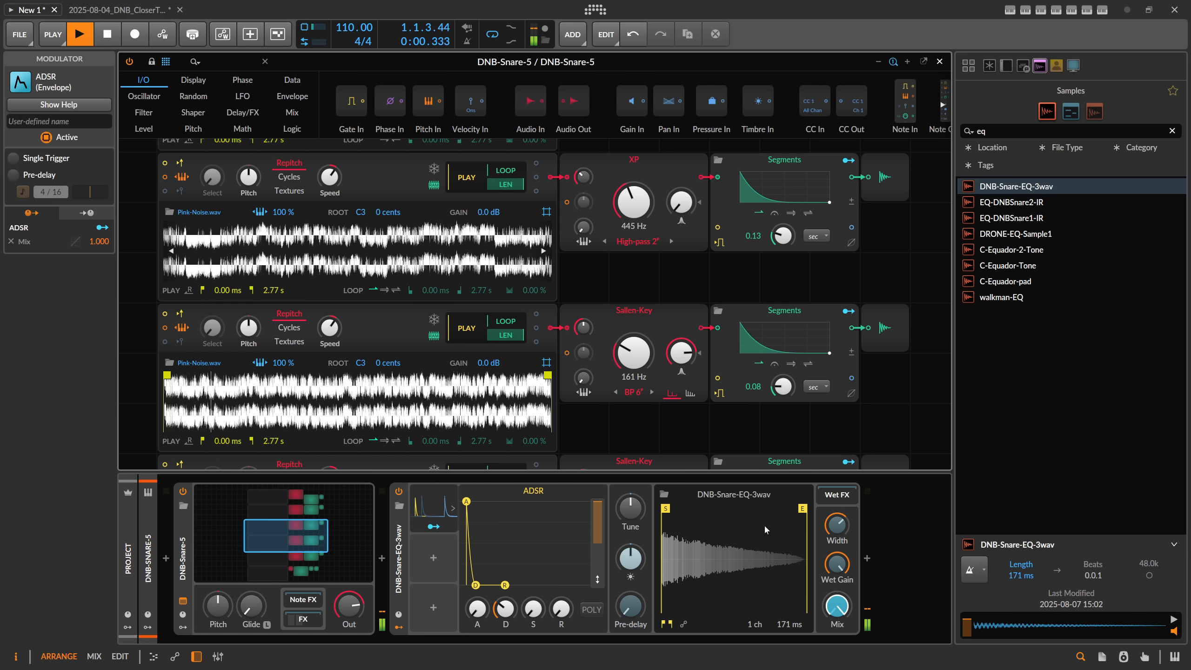
{"action": "key", "text": "space"}
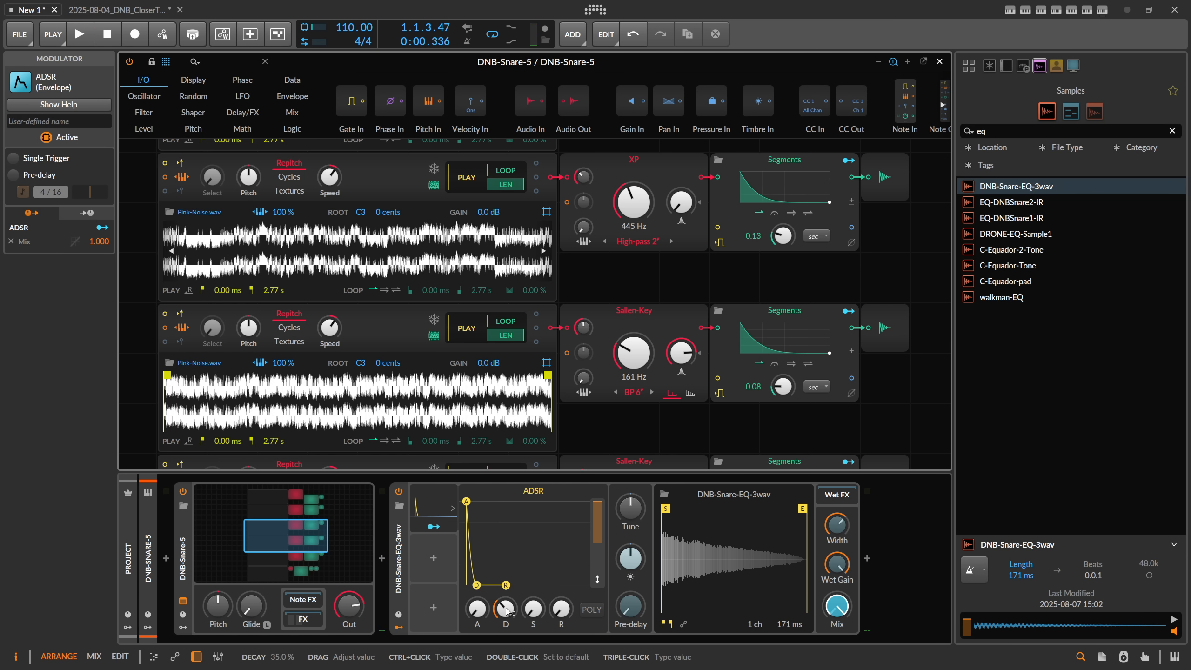
{"action": "key", "text": "space"}
{"action": "left_click_drag", "start_coordinate": [507, 614], "coordinate": [507, 609]}
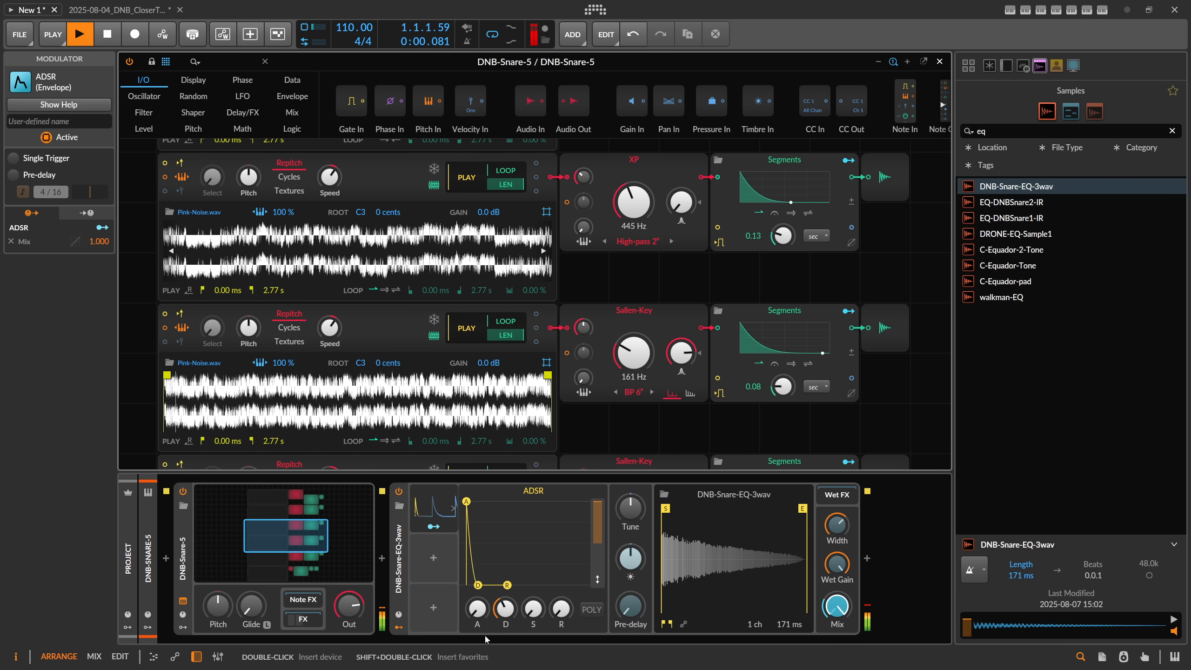
{"action": "key", "text": "space"}
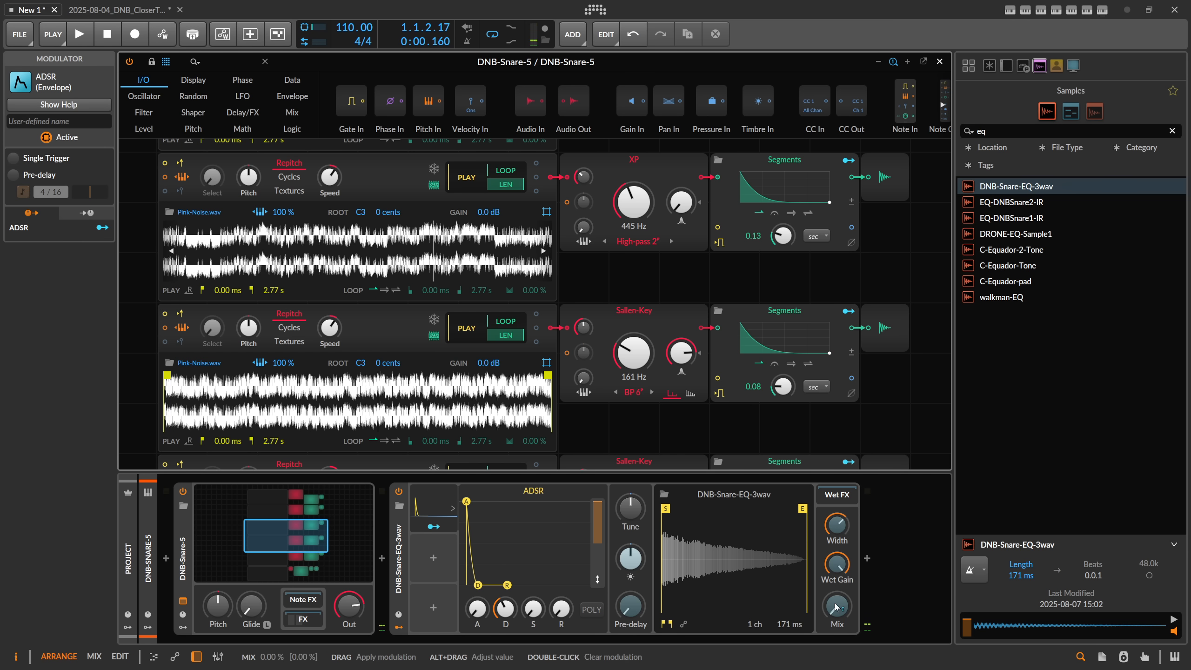
Step: Replace Convolution's ADSR modulator with a Segments modulator
{"action": "key", "text": "Delete"}
{"action": "left_click", "coordinate": [420, 508]}
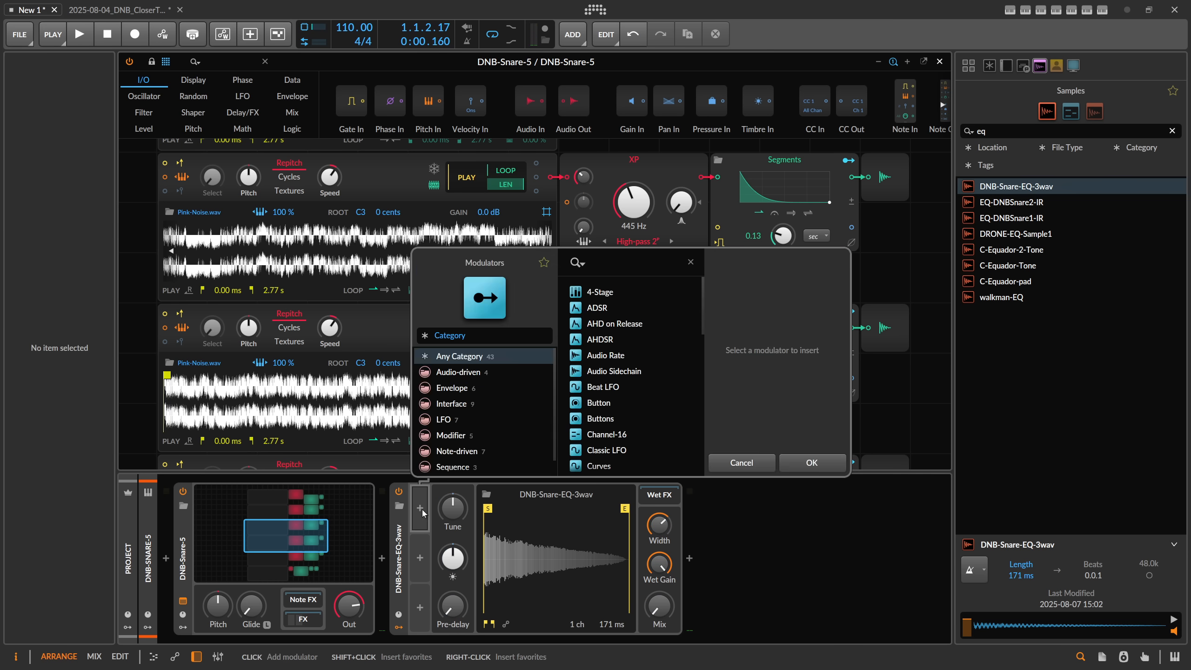
{"action": "type", "text": "seg"}
{"action": "double_click", "coordinate": [599, 295]}
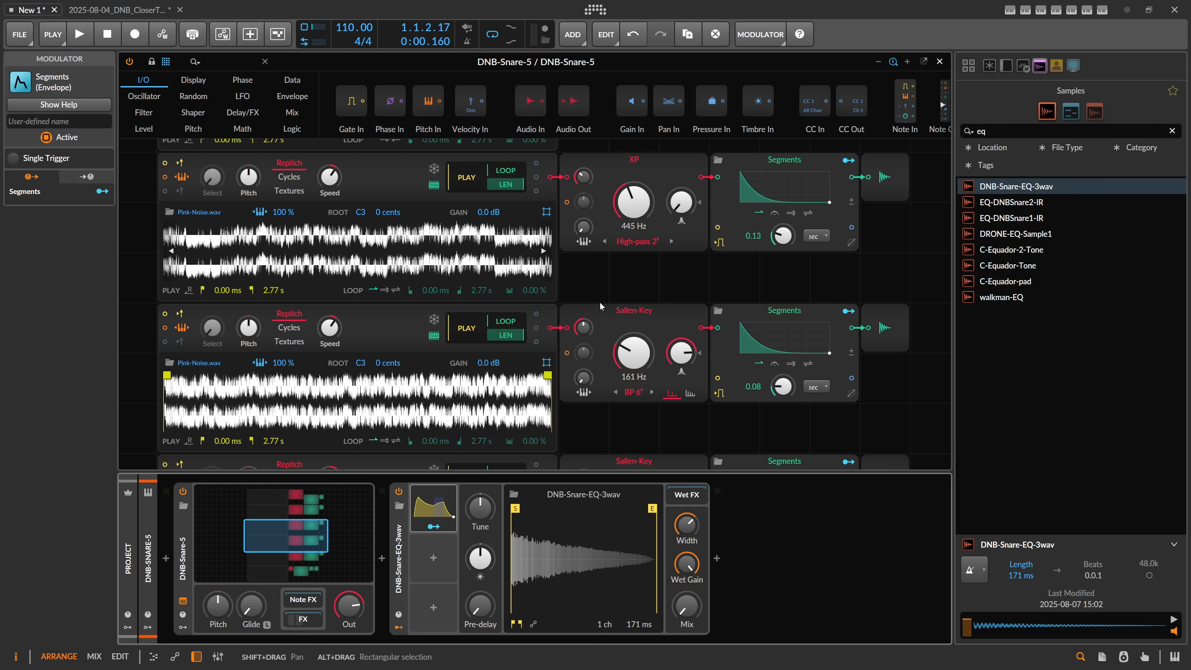
Step: Show the Segments settings, set its timebase to seconds and switch it to one-shot playback without looping
{"action": "left_click", "coordinate": [443, 510]}
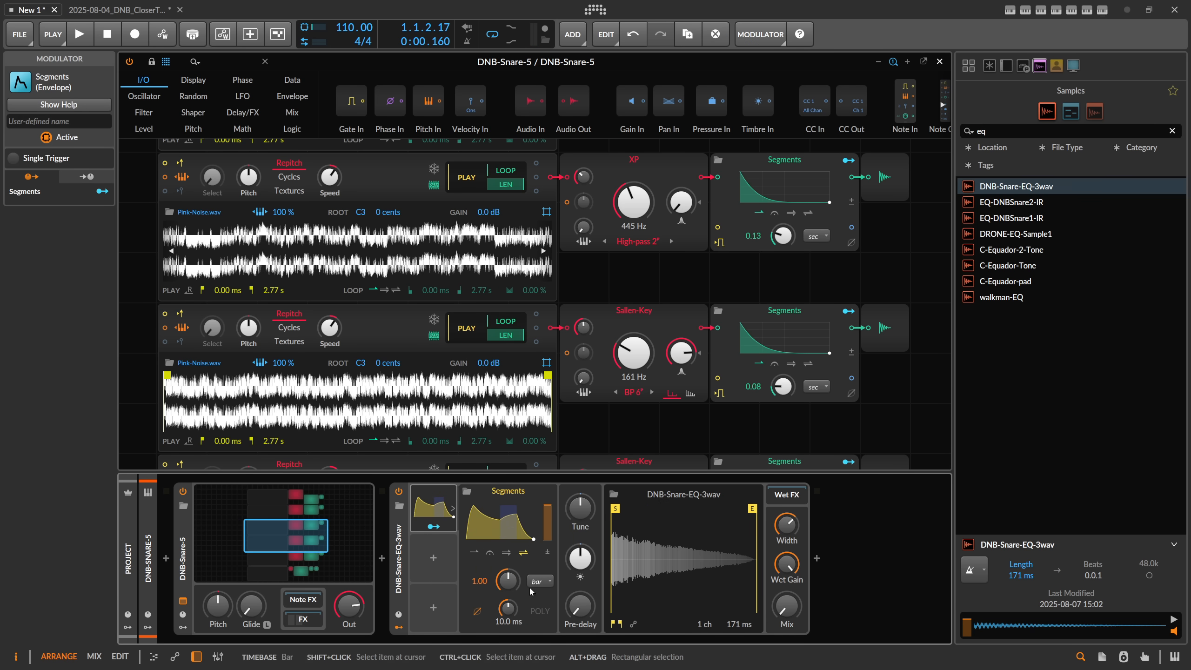
{"action": "left_click", "coordinate": [486, 613]}
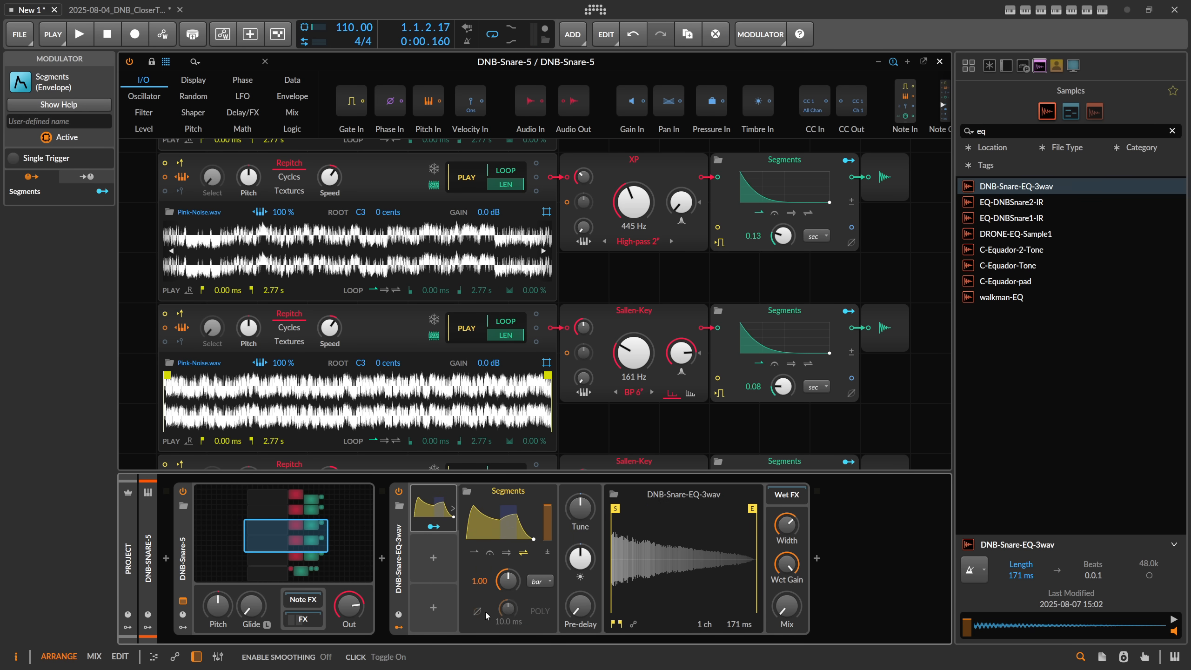
{"action": "left_click", "coordinate": [540, 580]}
{"action": "left_click", "coordinate": [587, 294]}
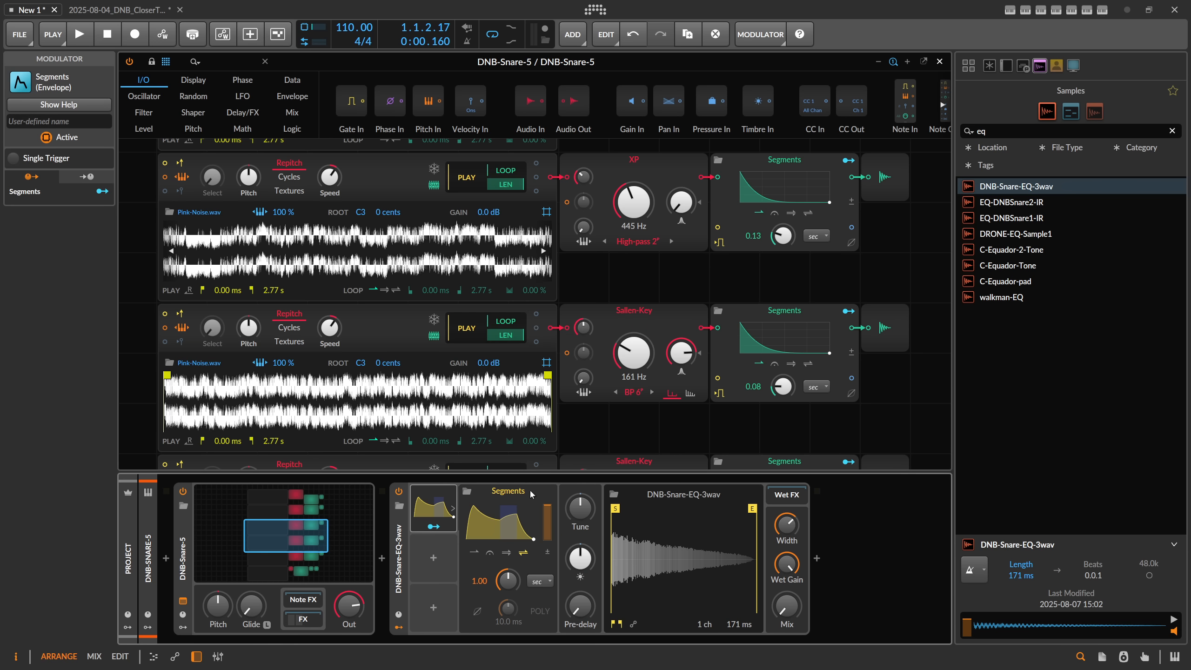
{"action": "left_click", "coordinate": [474, 552]}
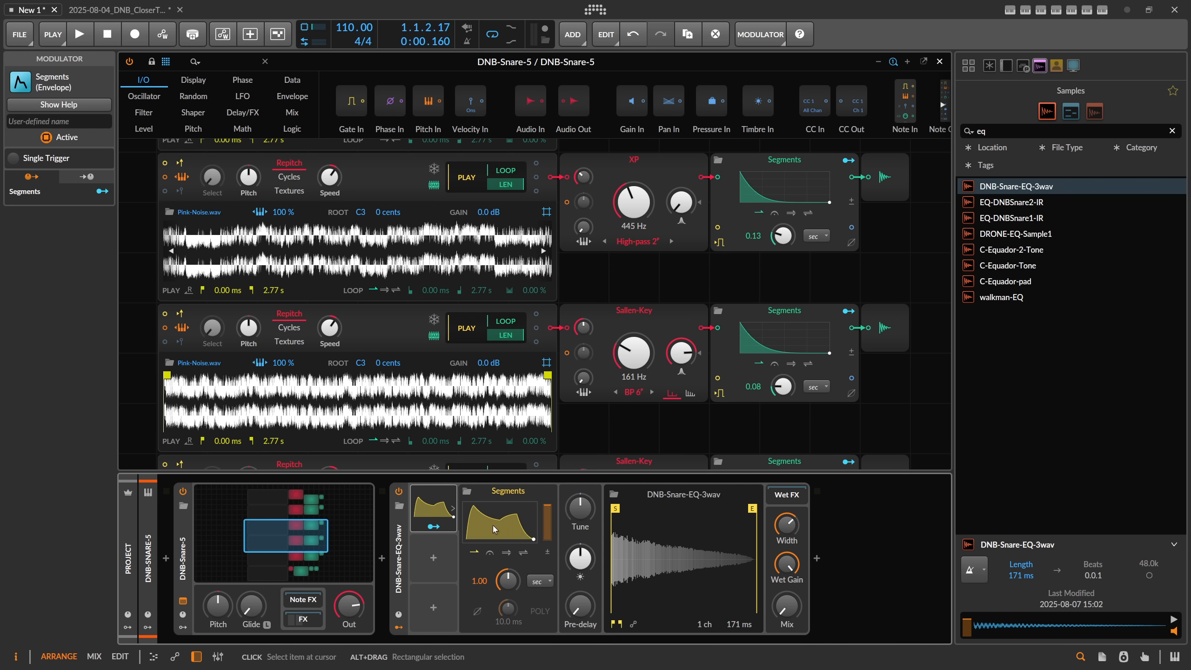
Step: Reshape the Segments curve into a short 100% hold falling to 0%, and assign it to modulate Convolution's Mix by 1.000
{"action": "left_click", "coordinate": [493, 524]}
{"action": "double_click", "coordinate": [571, 377]}
{"action": "left_click_drag", "start_coordinate": [655, 353], "coordinate": [523, 321]}
{"action": "left_click_drag", "start_coordinate": [439, 322], "coordinate": [402, 322]}
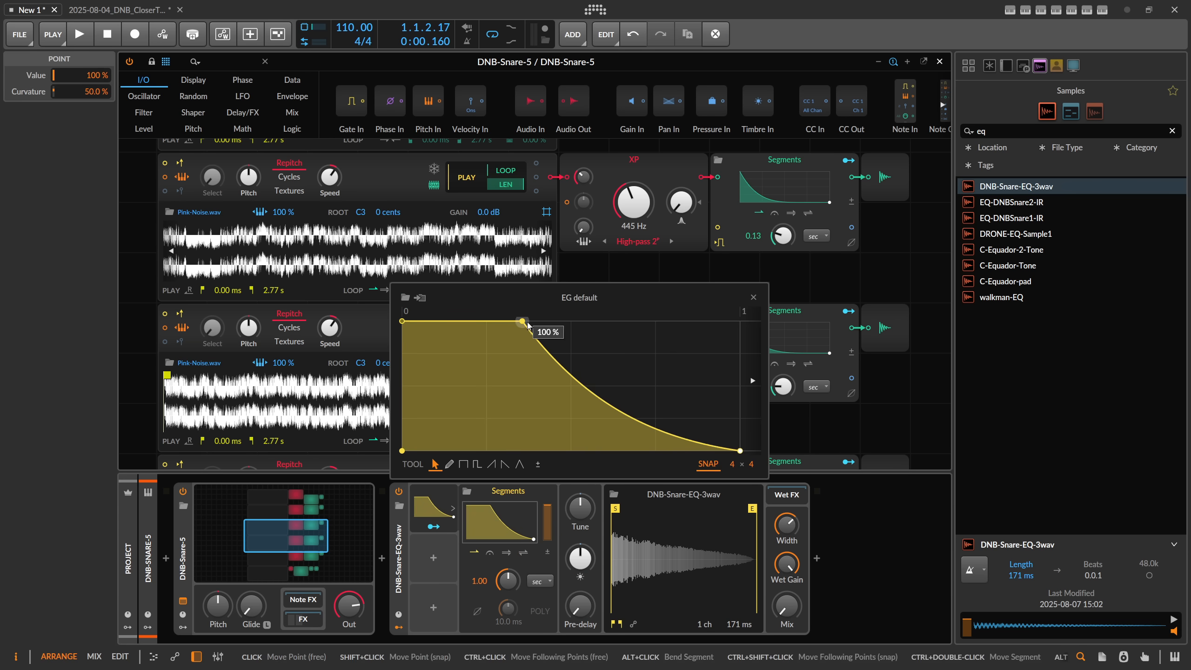
{"action": "left_click_drag", "start_coordinate": [522, 321], "coordinate": [578, 392]}
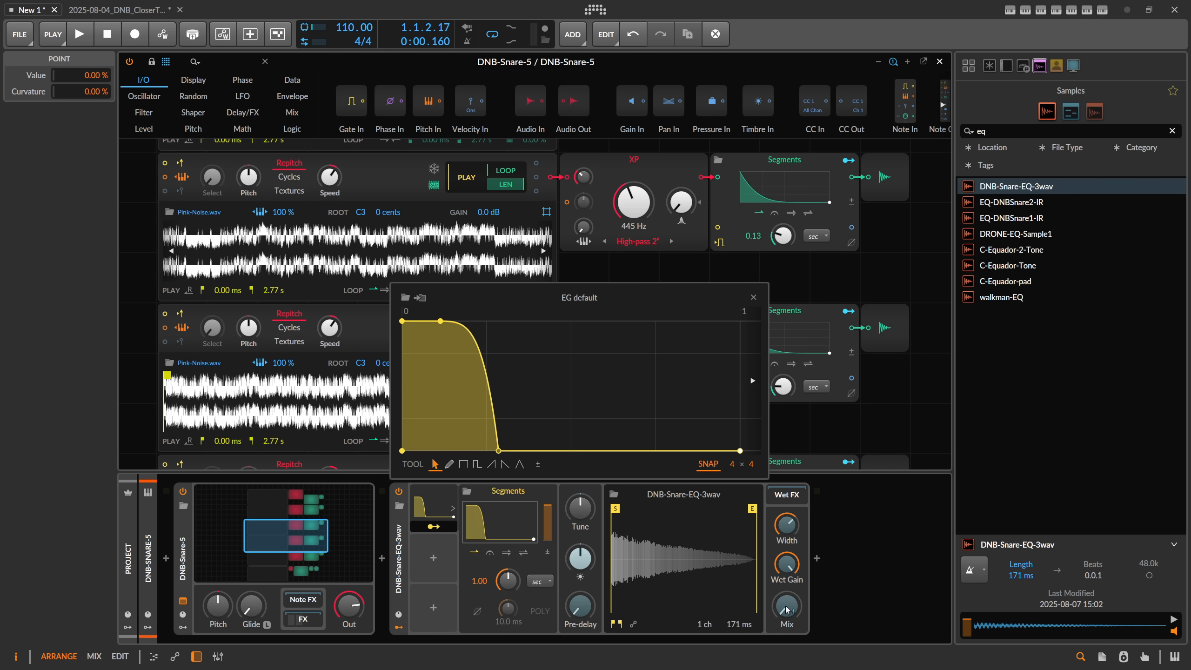
Step: With the snare loop playing, shorten the Segments time to 0.19 seconds and adjust where the curve reaches zero
{"action": "key", "text": "space"}
{"action": "left_click_drag", "start_coordinate": [498, 451], "coordinate": [486, 451]}
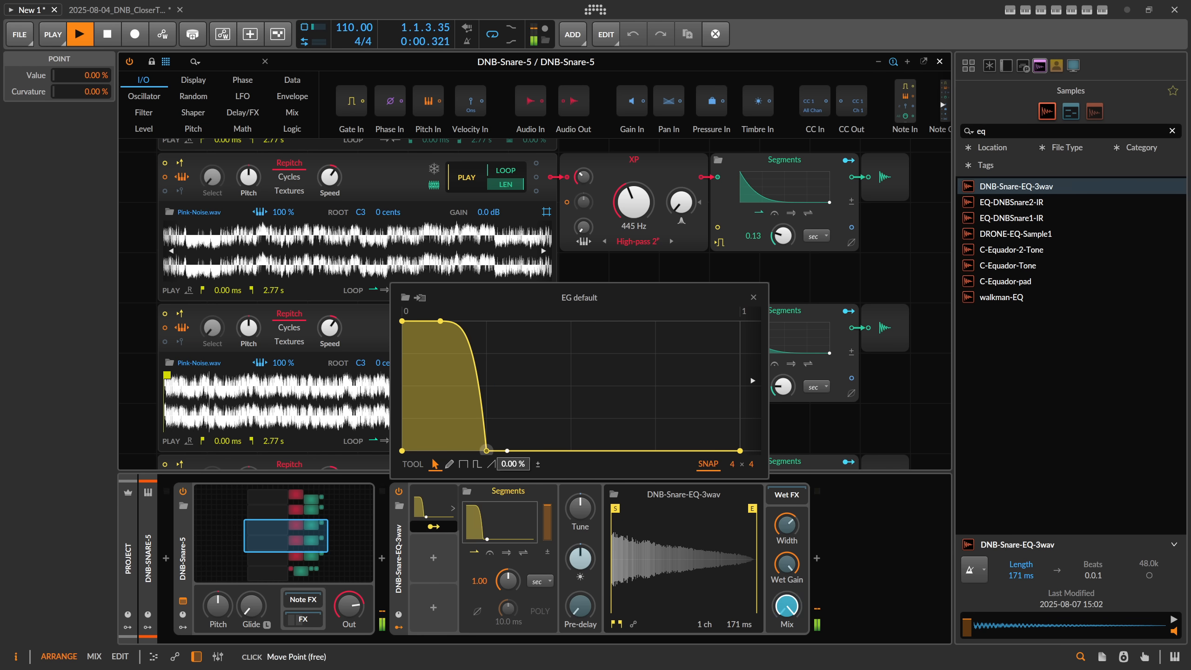
{"action": "left_click_drag", "start_coordinate": [507, 581], "coordinate": [508, 624]}
{"action": "left_click_drag", "start_coordinate": [486, 451], "coordinate": [509, 450]}
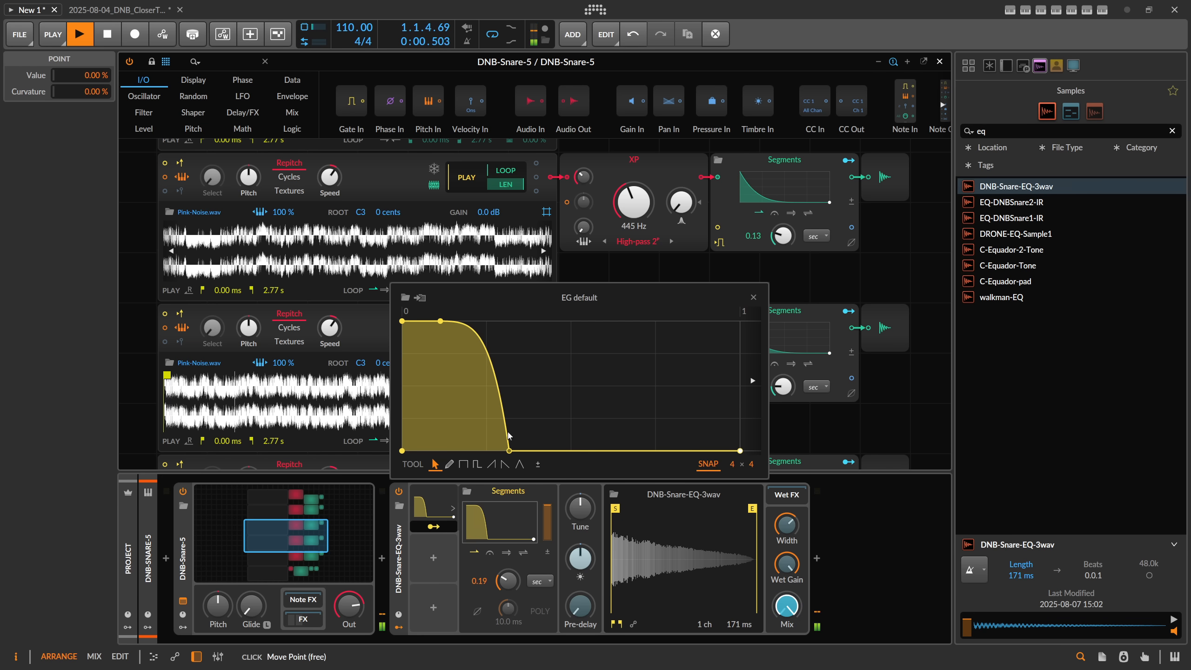
Step: Shorten the curve's opening hold, stretch its fall into a smooth concave decay, and close the envelope and Grid editors
{"action": "left_click_drag", "start_coordinate": [468, 328], "coordinate": [461, 374]}
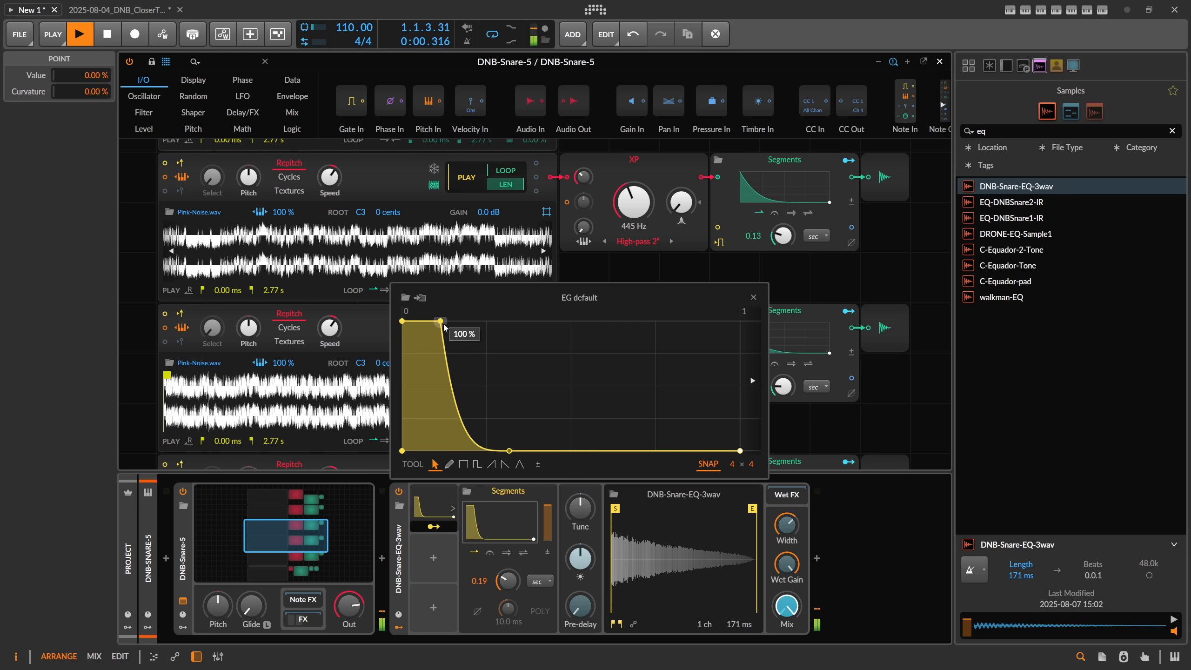
{"action": "left_click_drag", "start_coordinate": [442, 324], "coordinate": [423, 323]}
{"action": "left_click_drag", "start_coordinate": [509, 451], "coordinate": [592, 451]}
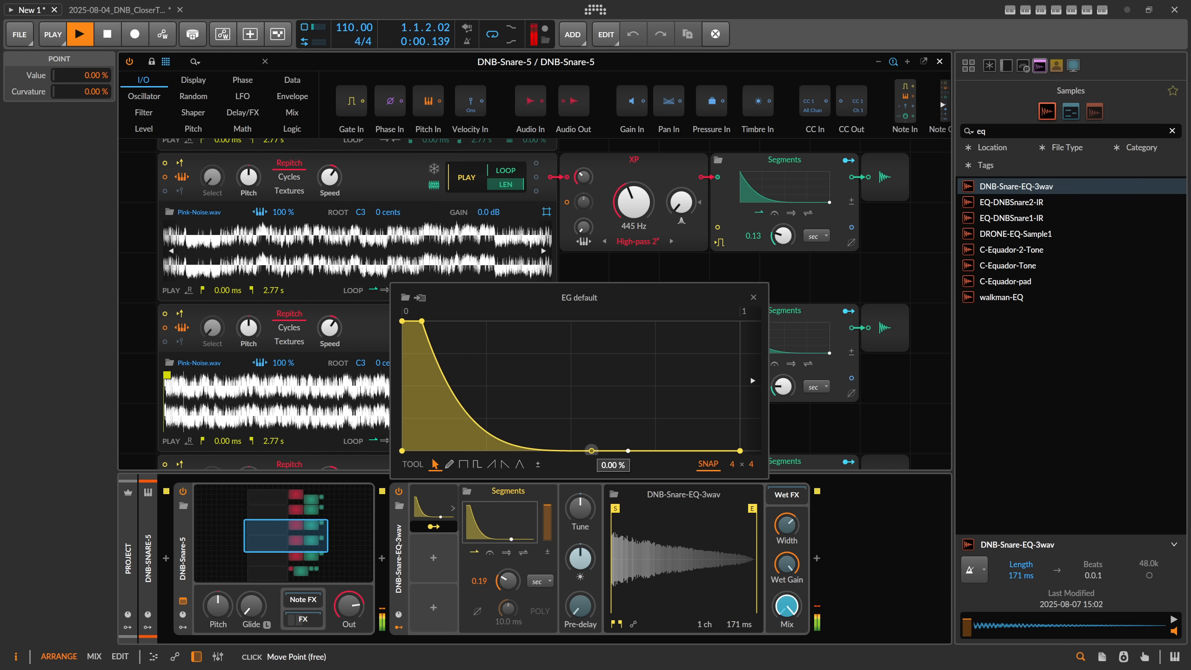
{"action": "mouse_move", "coordinate": [491, 419]}
{"action": "left_mouse_down"}
{"action": "mouse_move", "coordinate": [490, 379]}
{"action": "mouse_move", "coordinate": [491, 410]}
{"action": "left_mouse_up"}
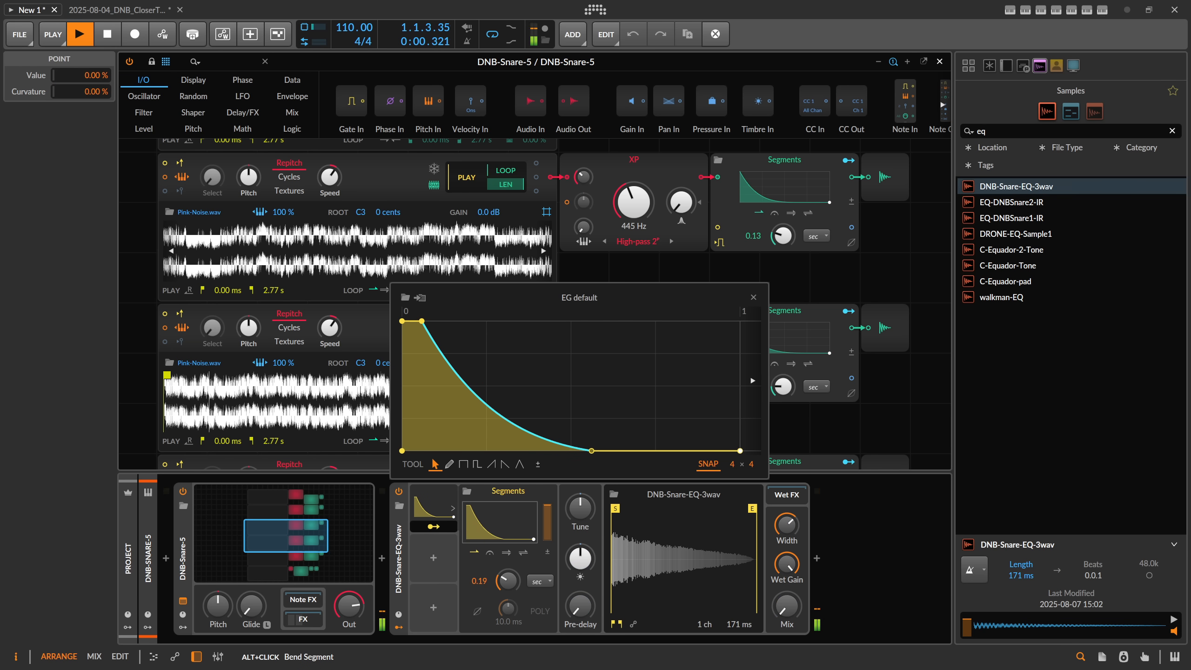
{"action": "left_click", "coordinate": [431, 526]}
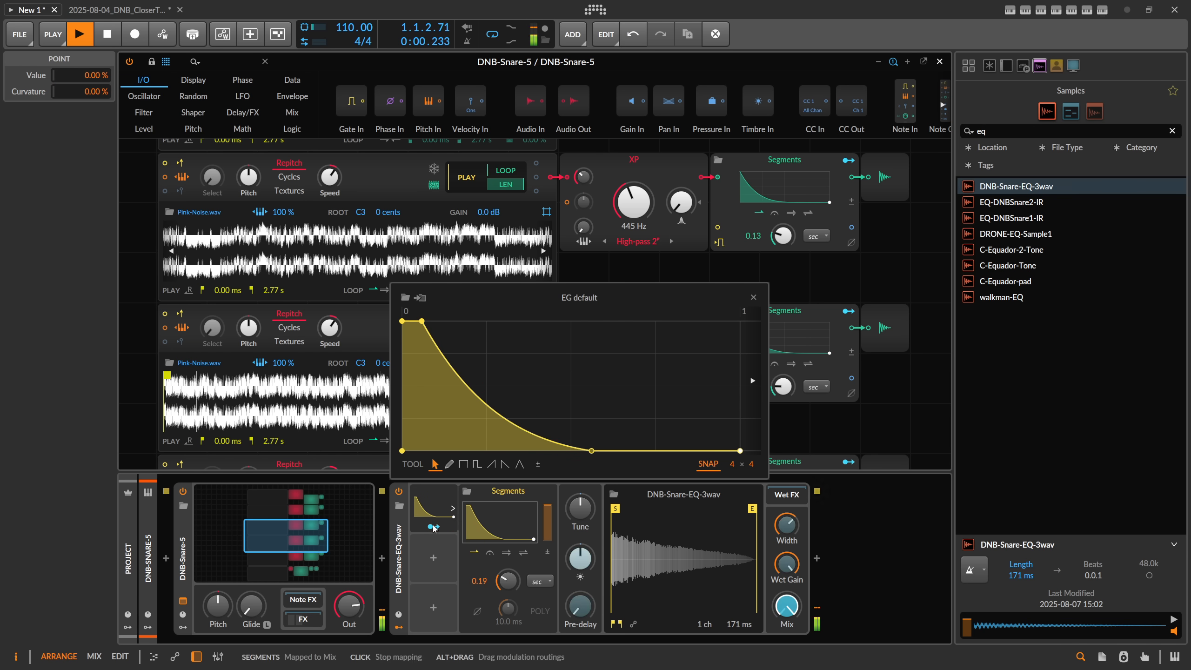
{"action": "left_click", "coordinate": [754, 297]}
{"action": "left_click", "coordinate": [939, 61]}
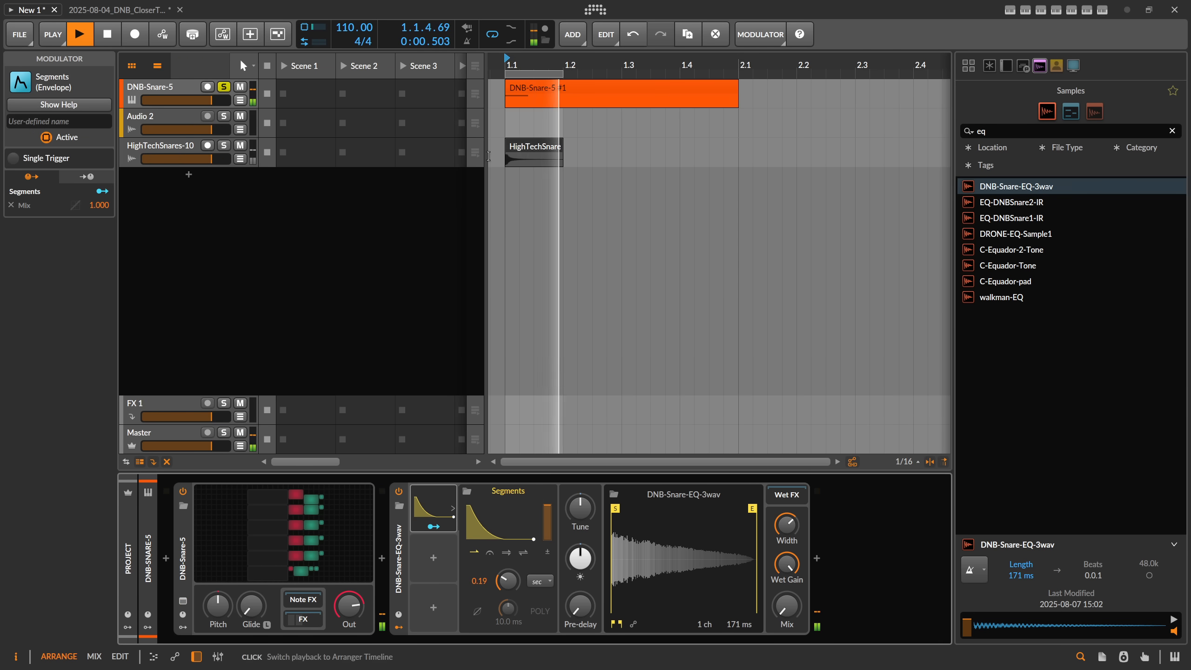
Step: Bypass and re-enable Convolution during playback to compare the snare with and without it, and stop playback
{"action": "left_click", "coordinate": [399, 491]}
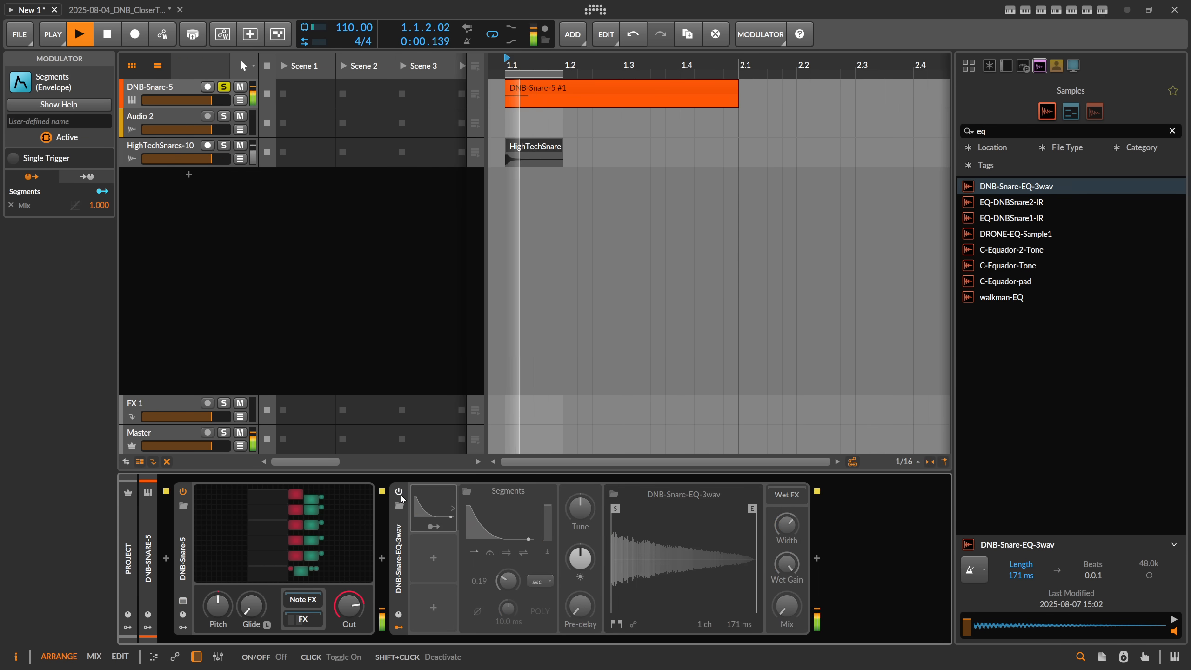
{"action": "left_click", "coordinate": [400, 493]}
{"action": "left_click", "coordinate": [391, 308]}
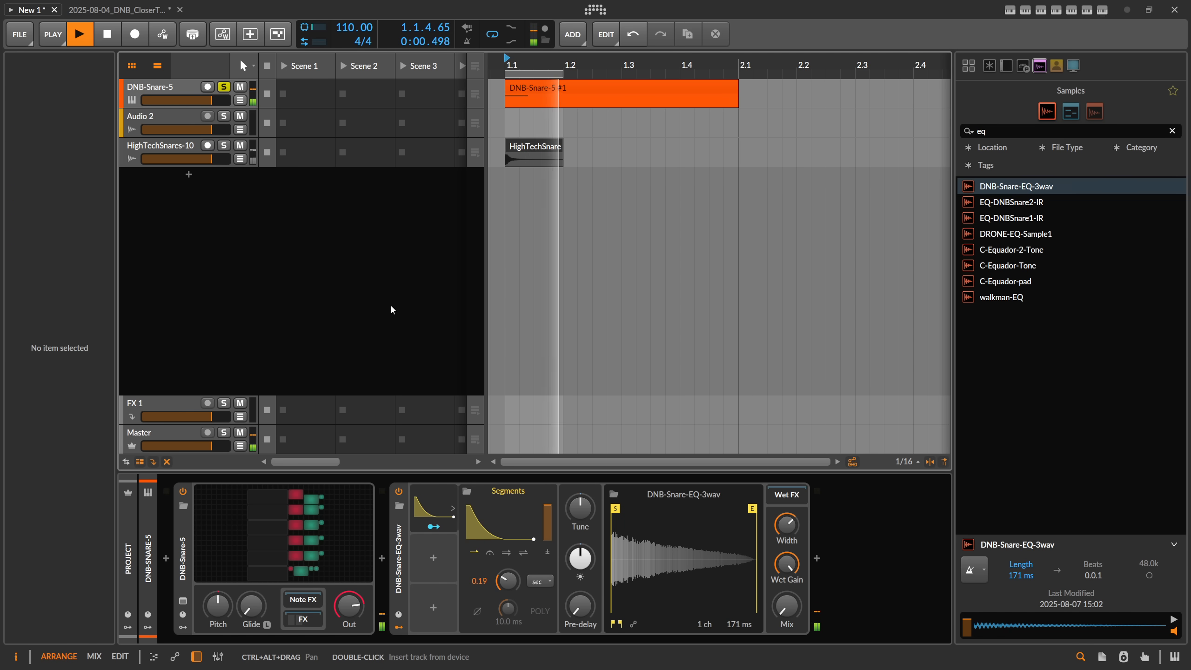
{"action": "key", "text": "space"}
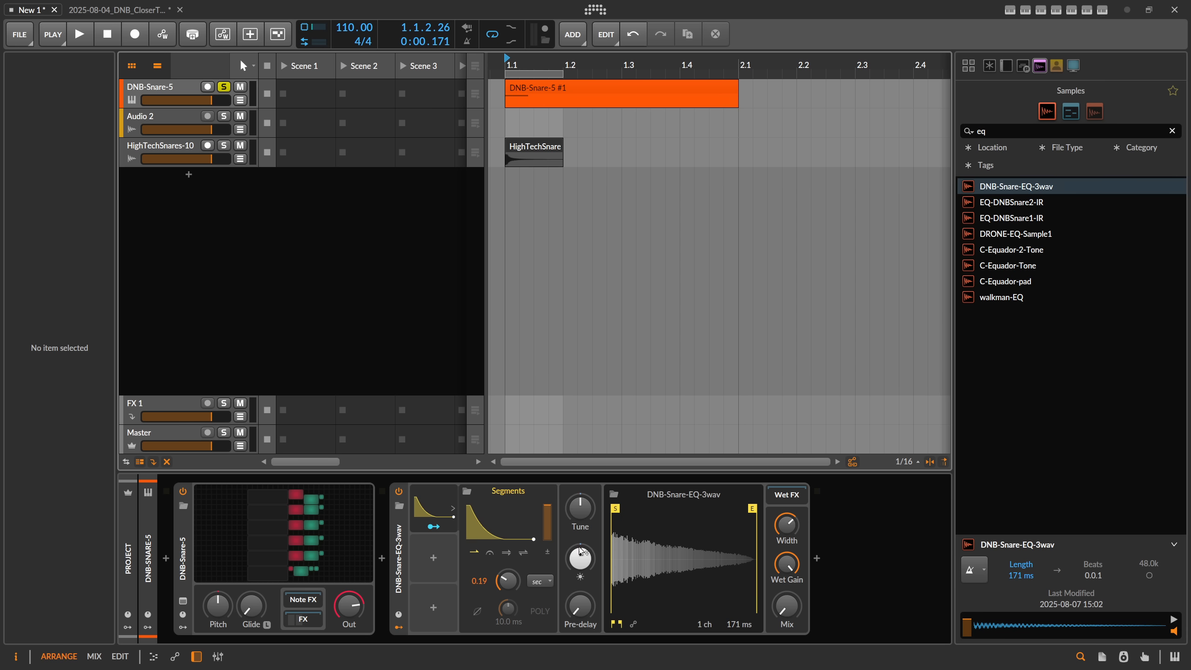
Step: Replace the DNB-Snare-5 instrument with the DNB-Snare-4 preset
{"action": "left_click", "coordinate": [353, 526]}
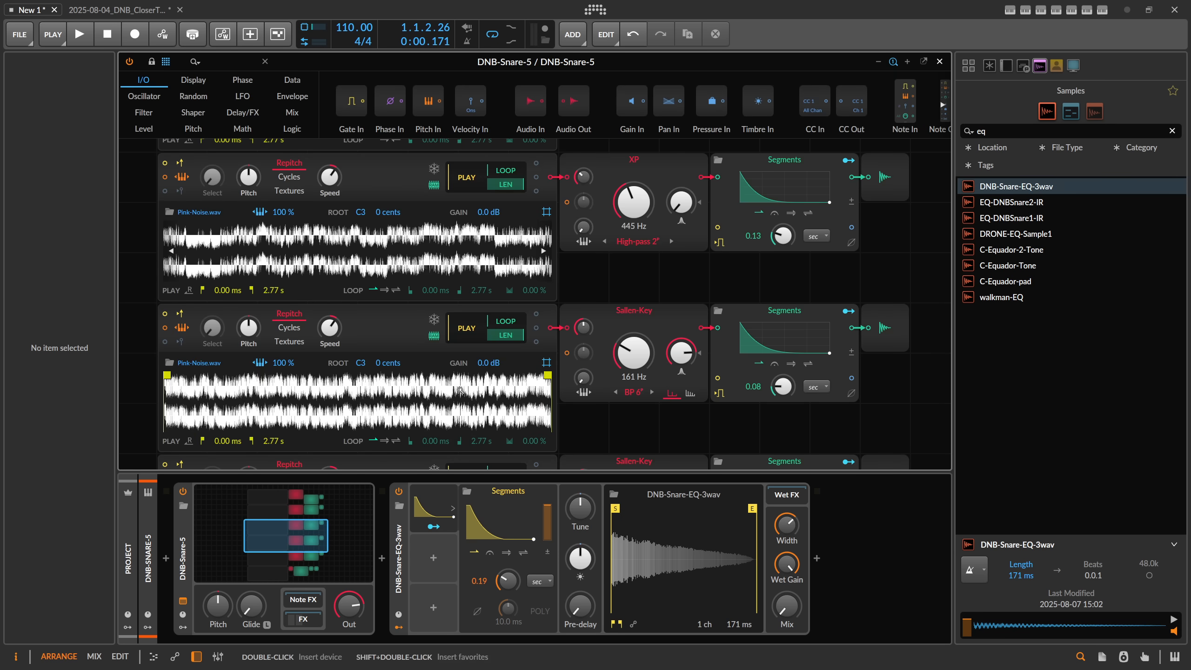
{"action": "left_click_drag", "start_coordinate": [422, 258], "coordinate": [532, 255]}
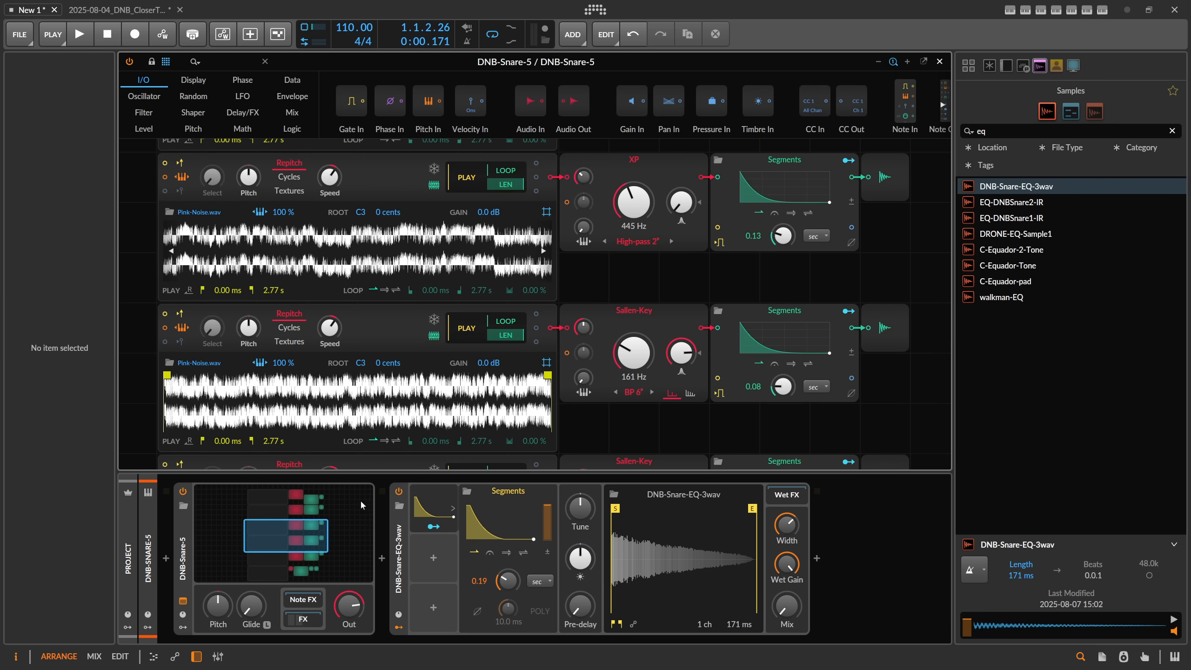
{"action": "left_click", "coordinate": [183, 505]}
{"action": "double_click", "coordinate": [412, 104]}
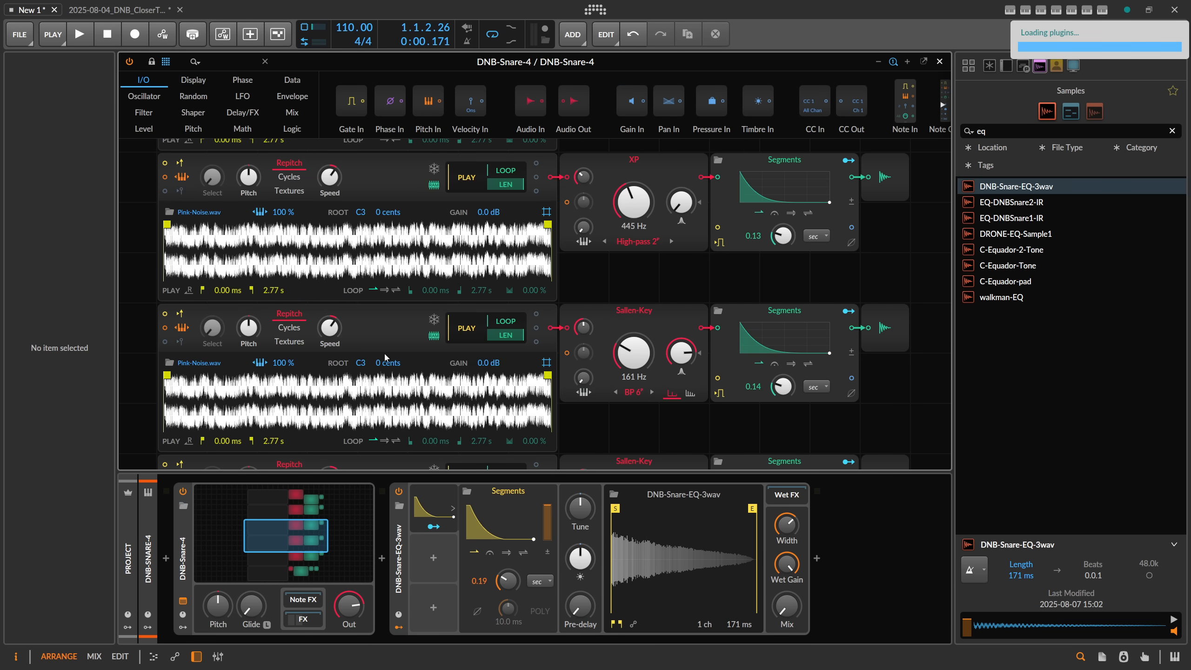
Step: Play DNB-Snare-4 and toggle Convolution off and on to compare its sound
{"action": "left_click", "coordinate": [193, 528]}
{"action": "key", "text": "space"}
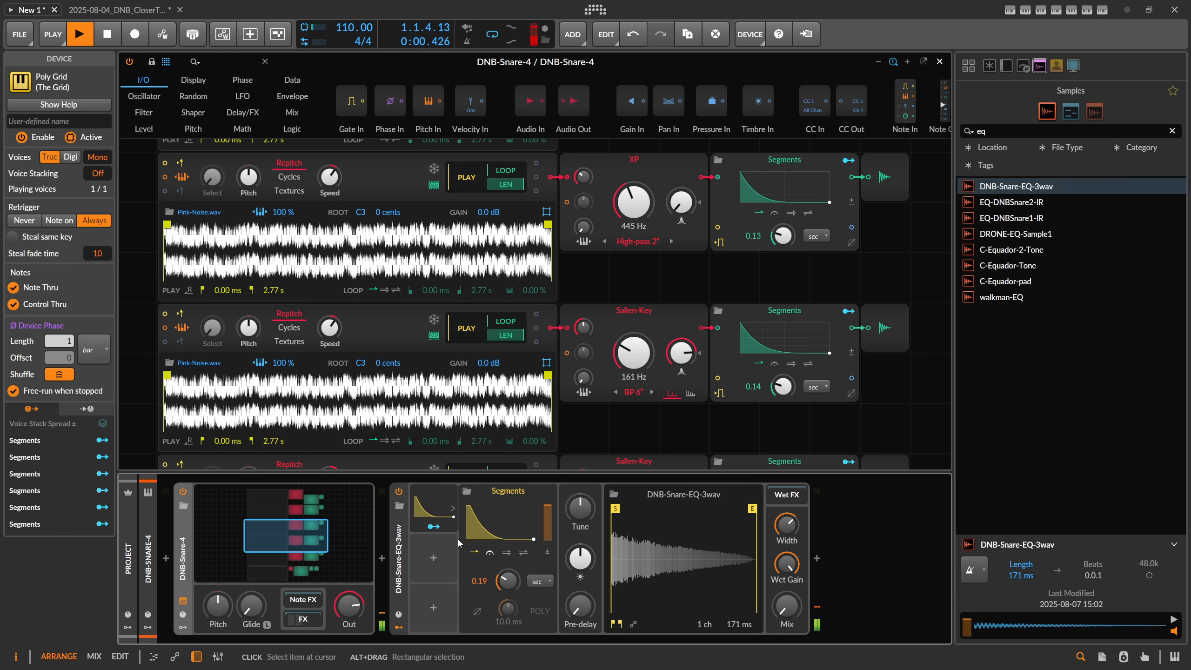
{"action": "left_click", "coordinate": [399, 493]}
{"action": "left_click", "coordinate": [398, 493]}
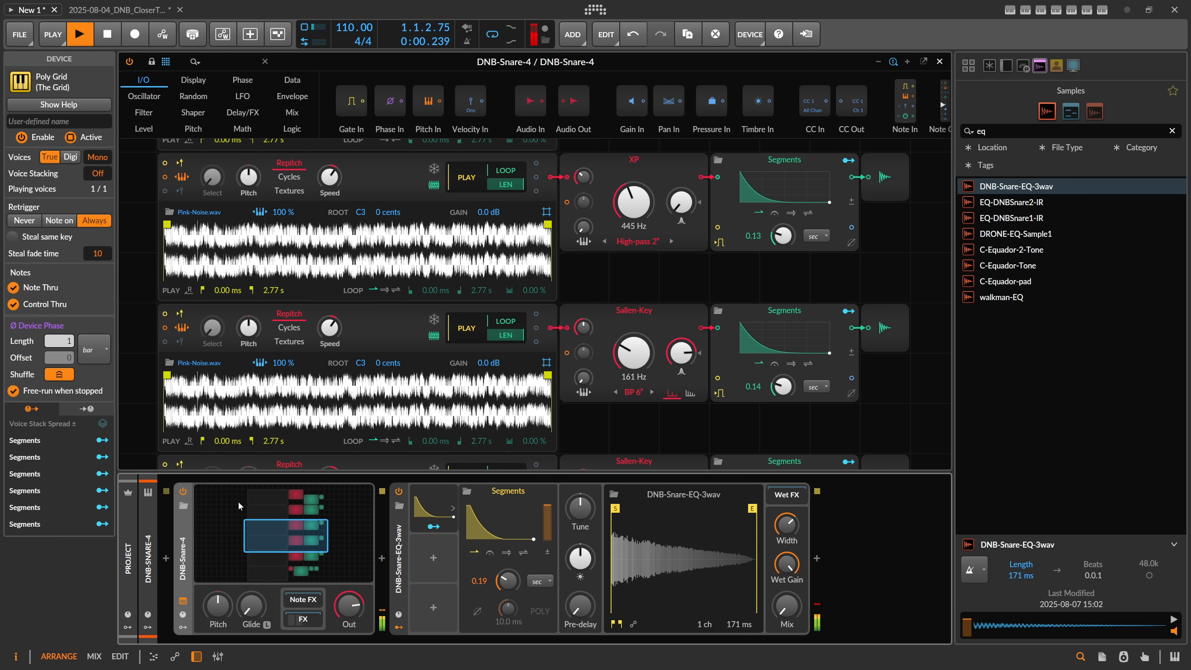
Step: Preview the DNB-Snare-3 preset in place of the current instrument and load DNB-Snare-5 again
{"action": "left_click", "coordinate": [191, 502]}
{"action": "left_click", "coordinate": [411, 118]}
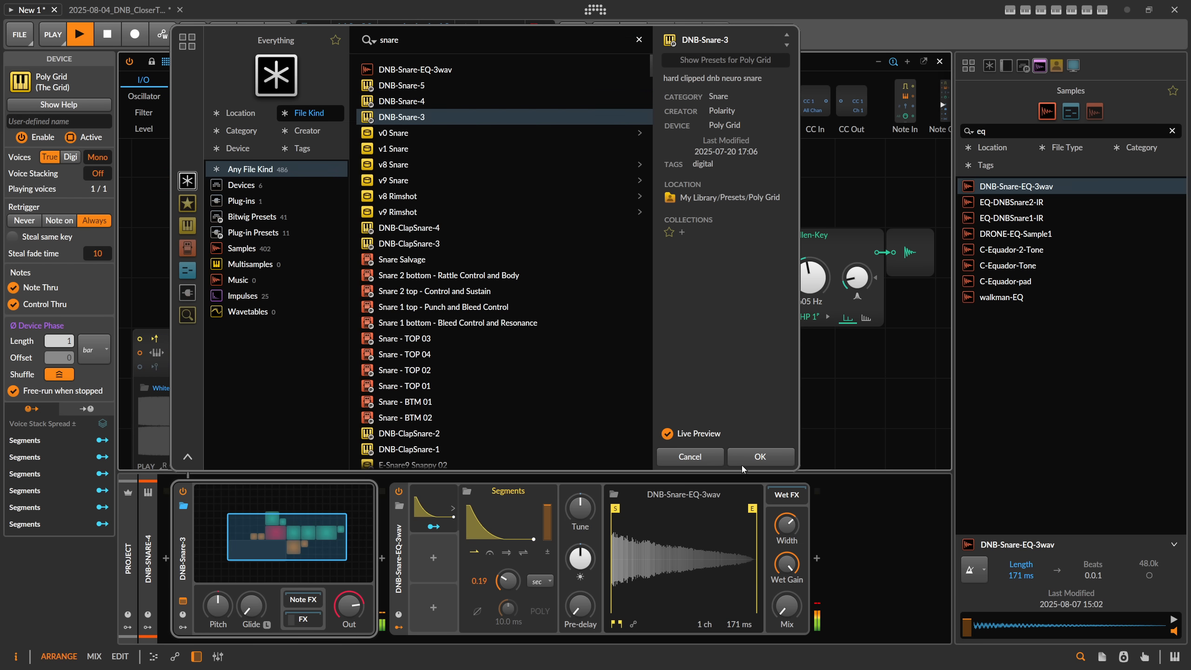
{"action": "key", "text": "Up"}
{"action": "key", "text": "Up"}
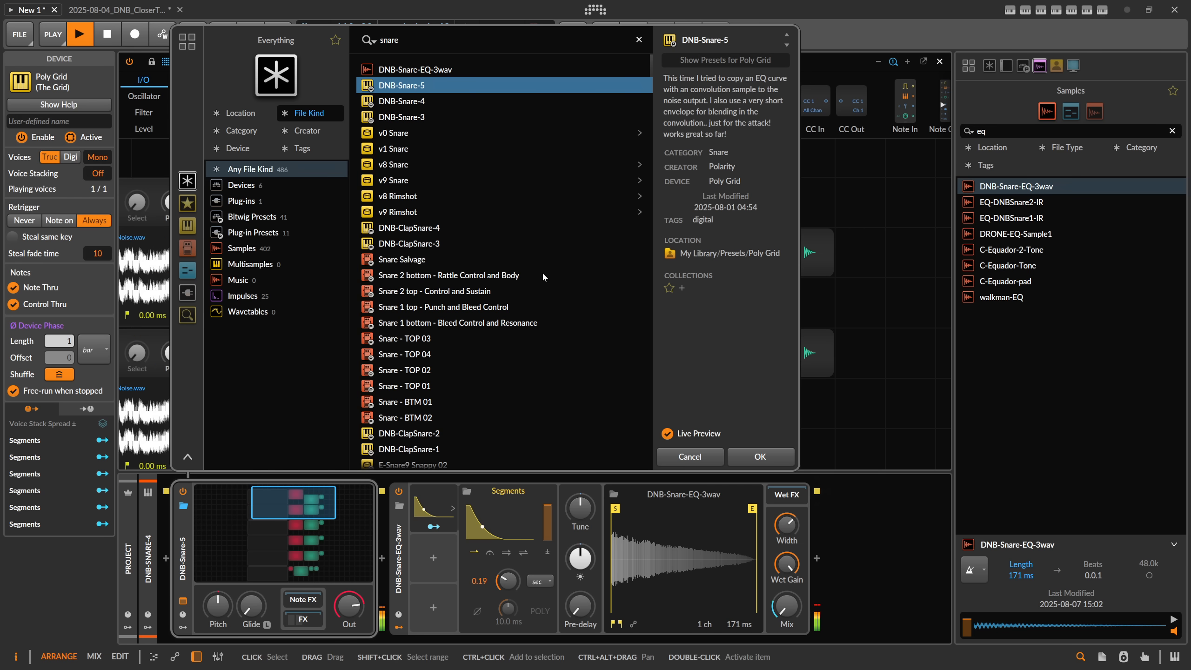
{"action": "key", "text": "Return"}
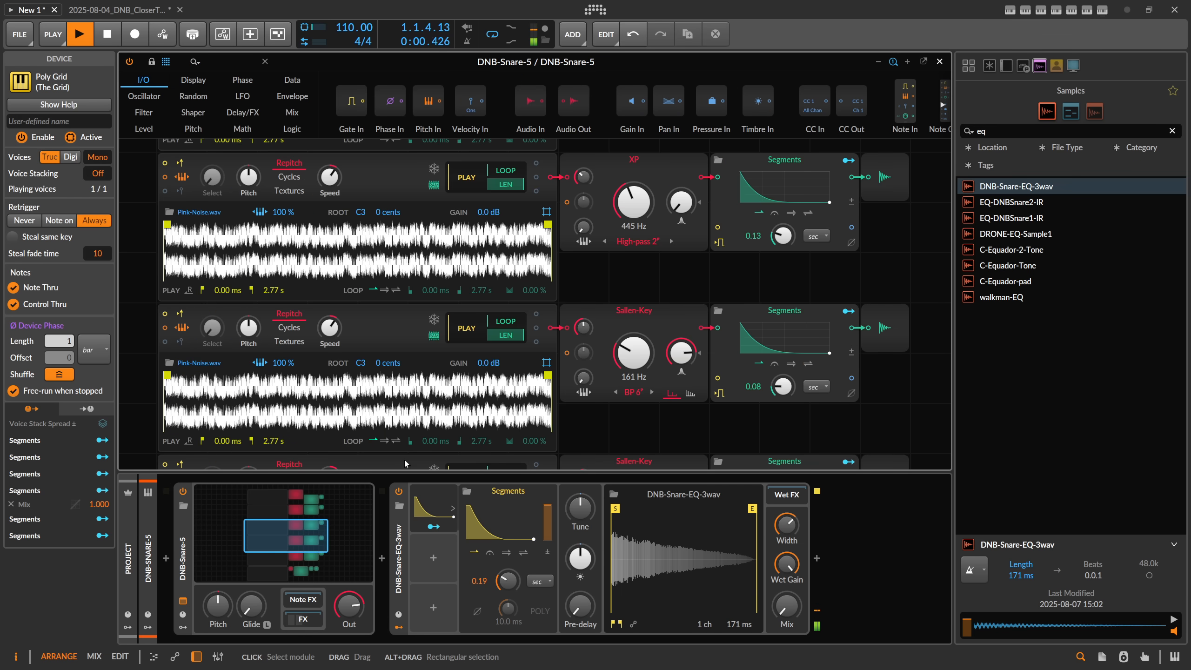
Step: Stop playback, delete the DNB-Snare-5 device and insert the v1 Clap instrument before Convolution
{"action": "key", "text": "space"}
{"action": "left_click", "coordinate": [182, 537]}
{"action": "key", "text": "Delete"}
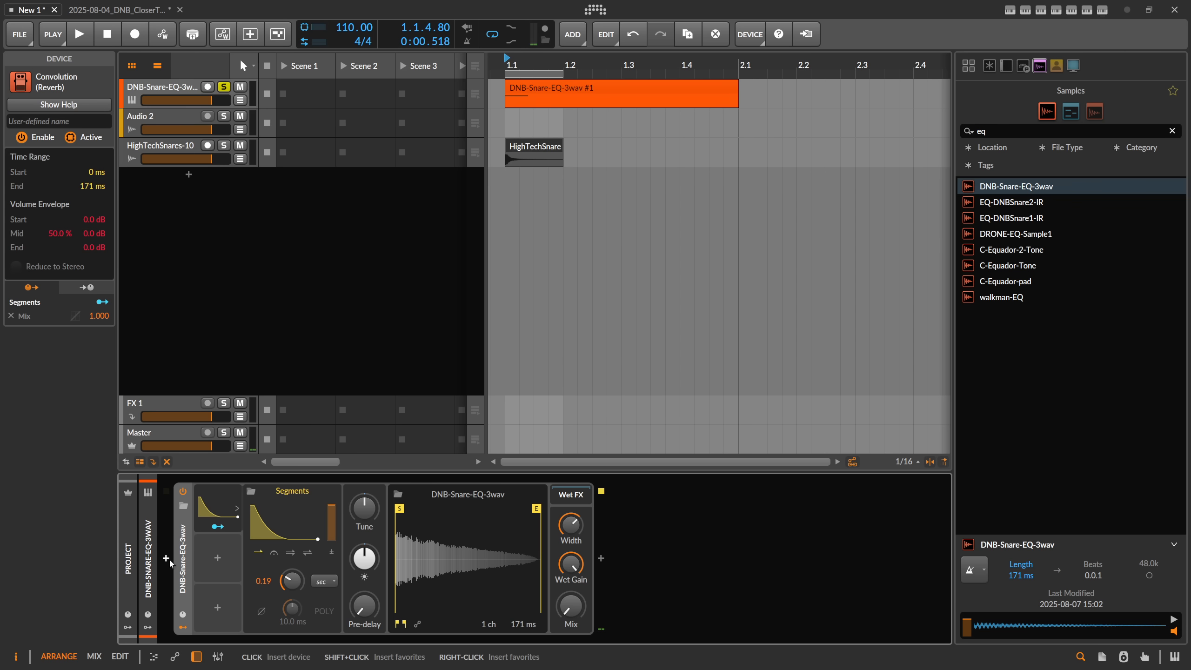
{"action": "left_click", "coordinate": [168, 558]}
{"action": "type", "text": "clap"}
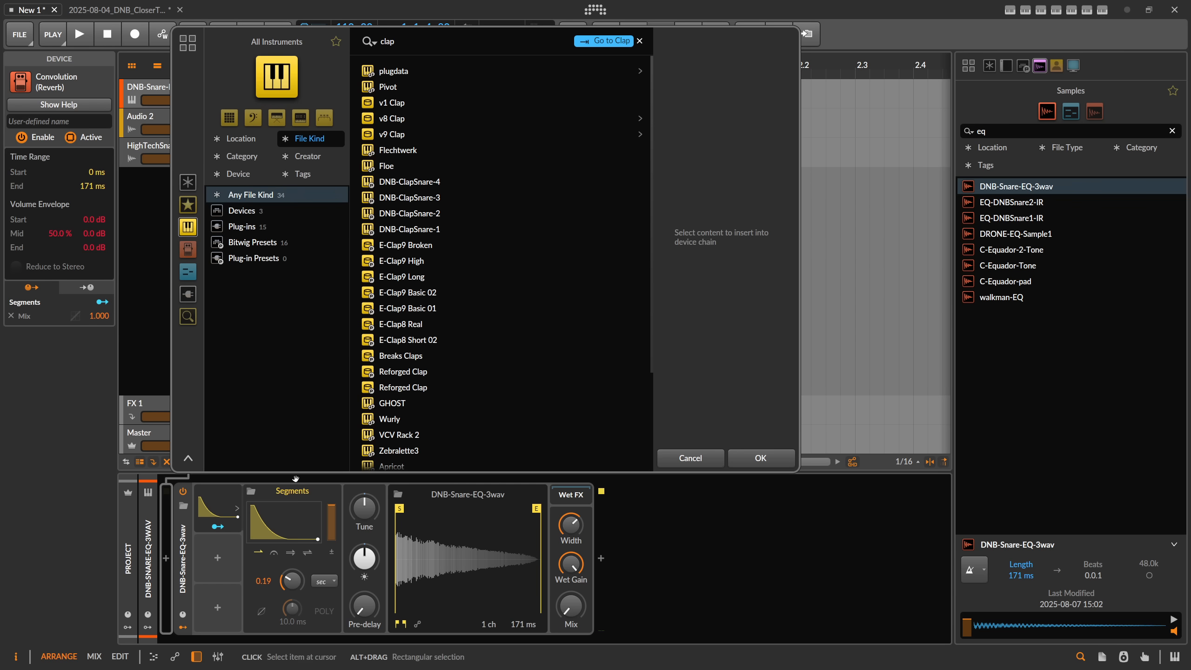
{"action": "left_click", "coordinate": [413, 103]}
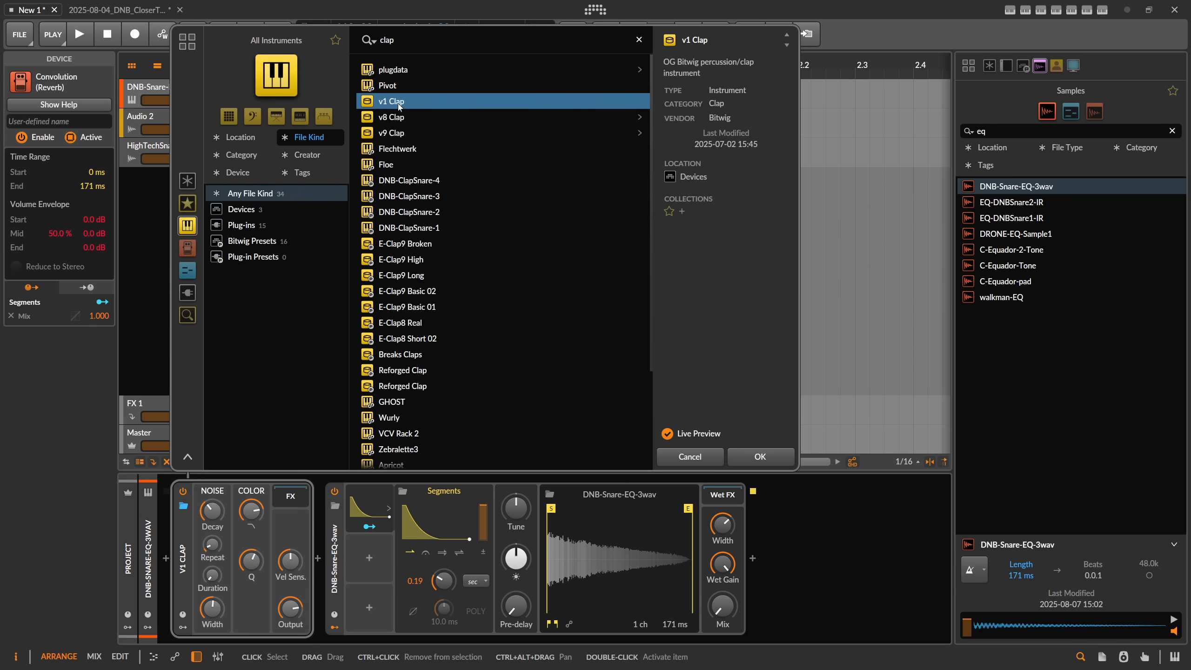
{"action": "double_click", "coordinate": [399, 102]}
Step: While playing the clap, tighten the Segments curve with a shorter hold and a steeper, shorter decay, and close its editor
{"action": "key", "text": "space"}
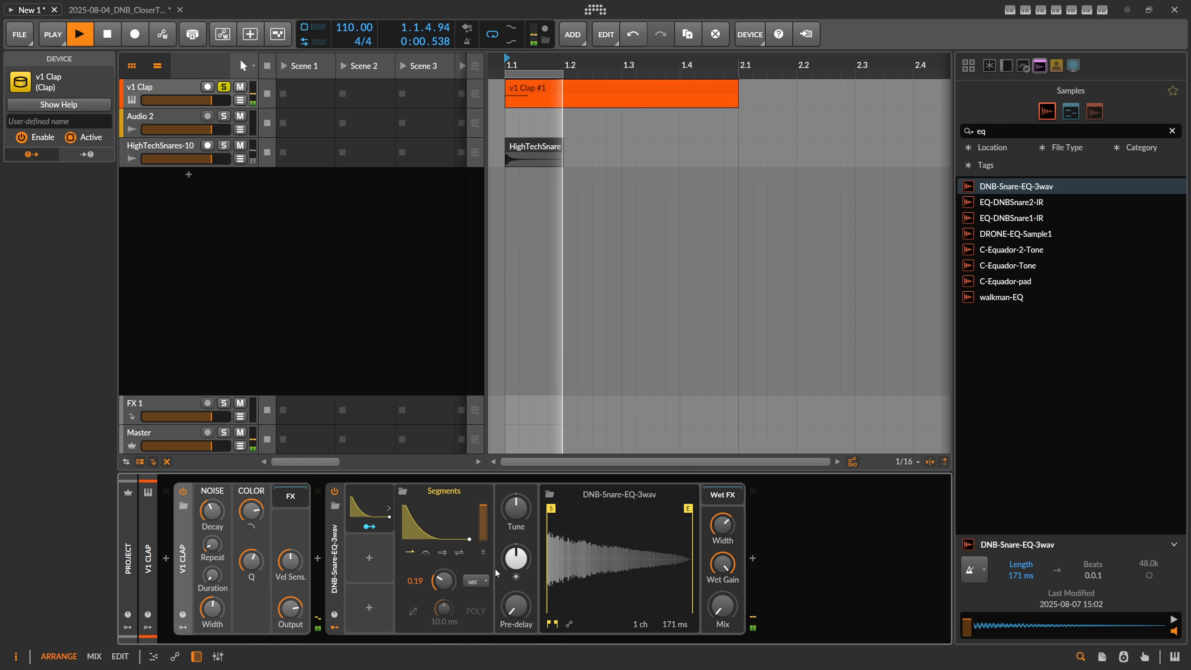
{"action": "left_click", "coordinate": [436, 521]}
{"action": "left_click_drag", "start_coordinate": [359, 321], "coordinate": [347, 321]}
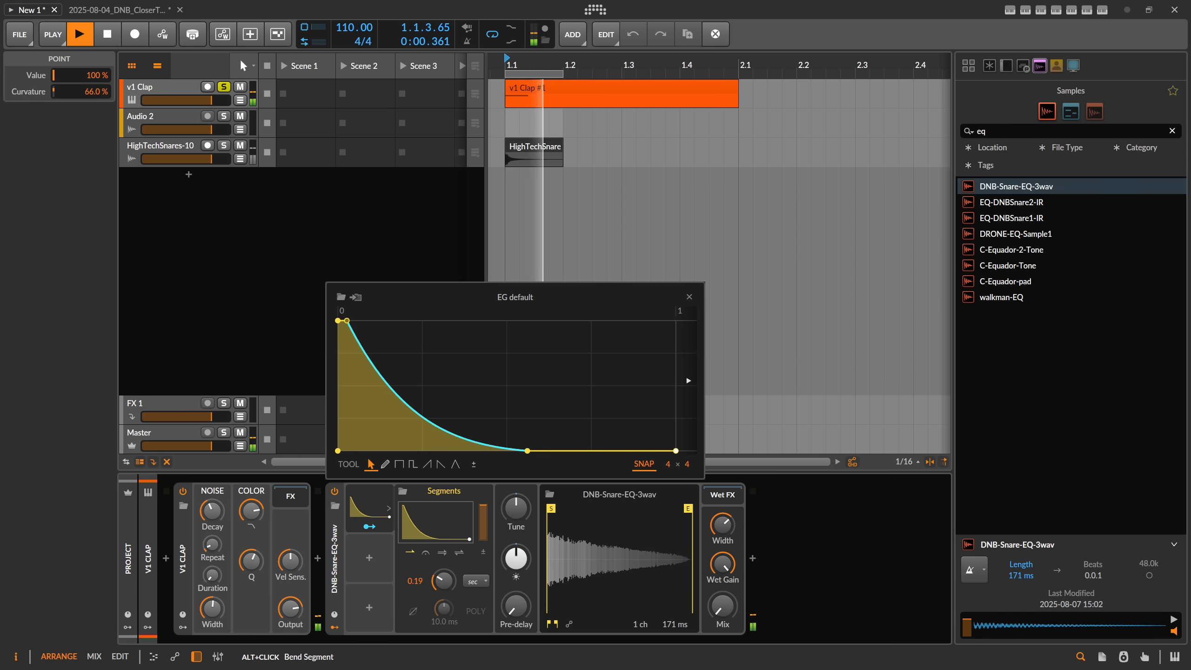
{"action": "left_click_drag", "start_coordinate": [418, 414], "coordinate": [420, 425], "text": "alt"}
{"action": "left_click_drag", "start_coordinate": [527, 451], "coordinate": [476, 451]}
{"action": "key", "text": "space"}
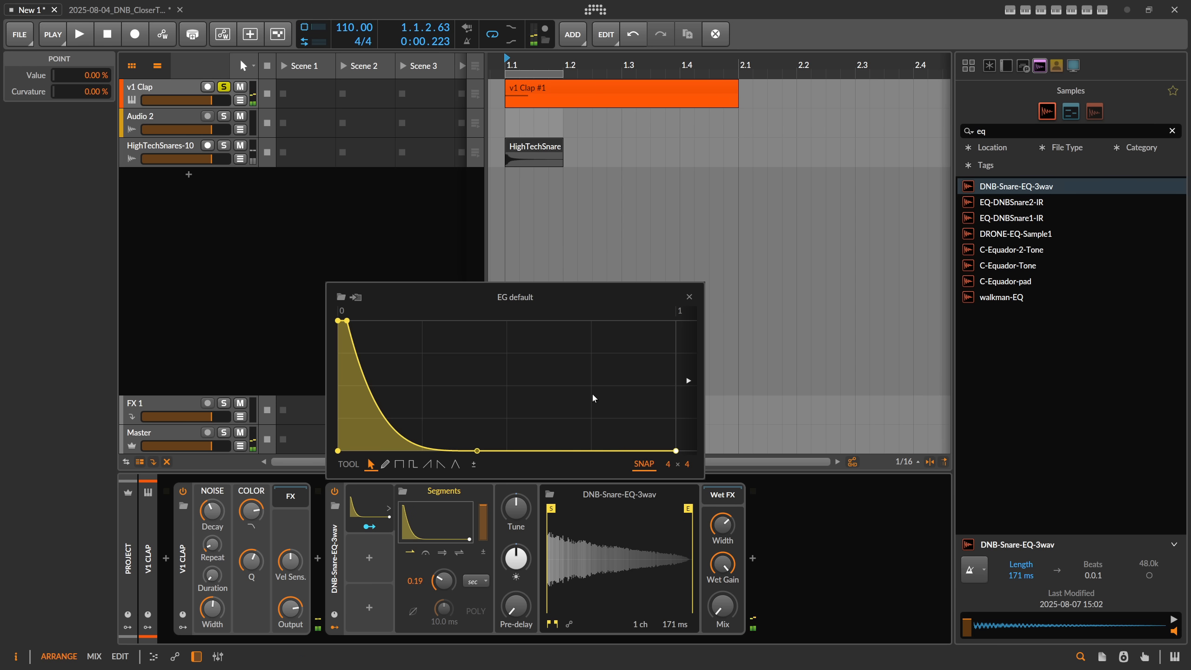
{"action": "left_click", "coordinate": [370, 277]}
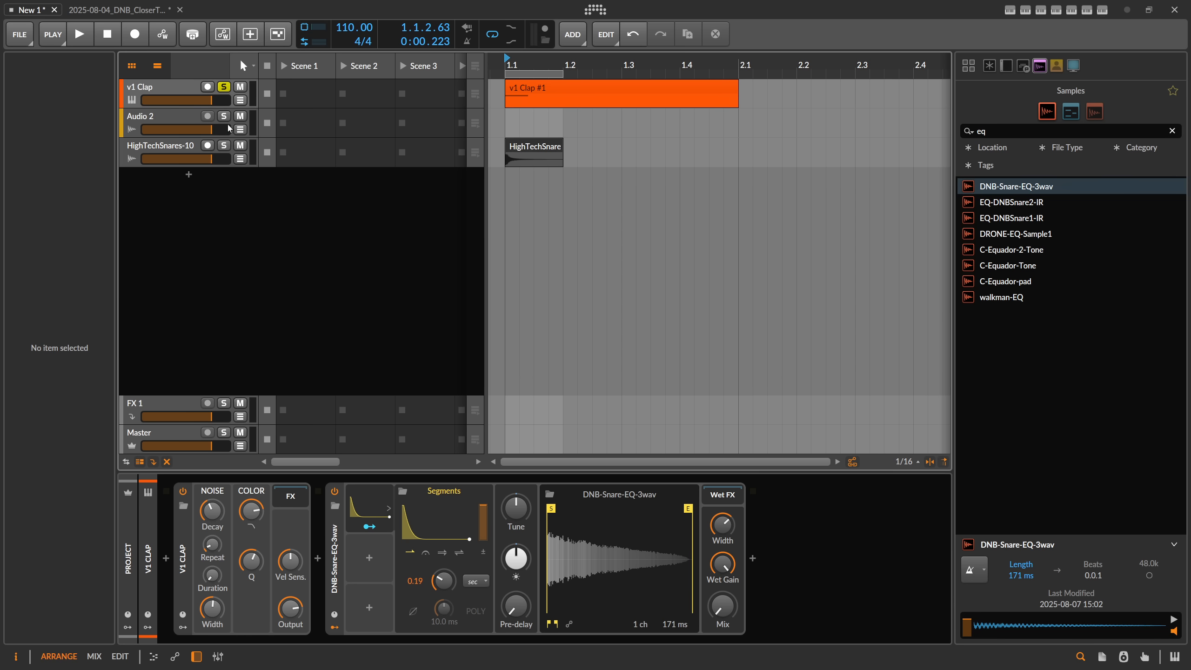
Step: Delete the empty Audio 2 track and select the v1 Clap track
{"action": "left_click", "coordinate": [192, 122]}
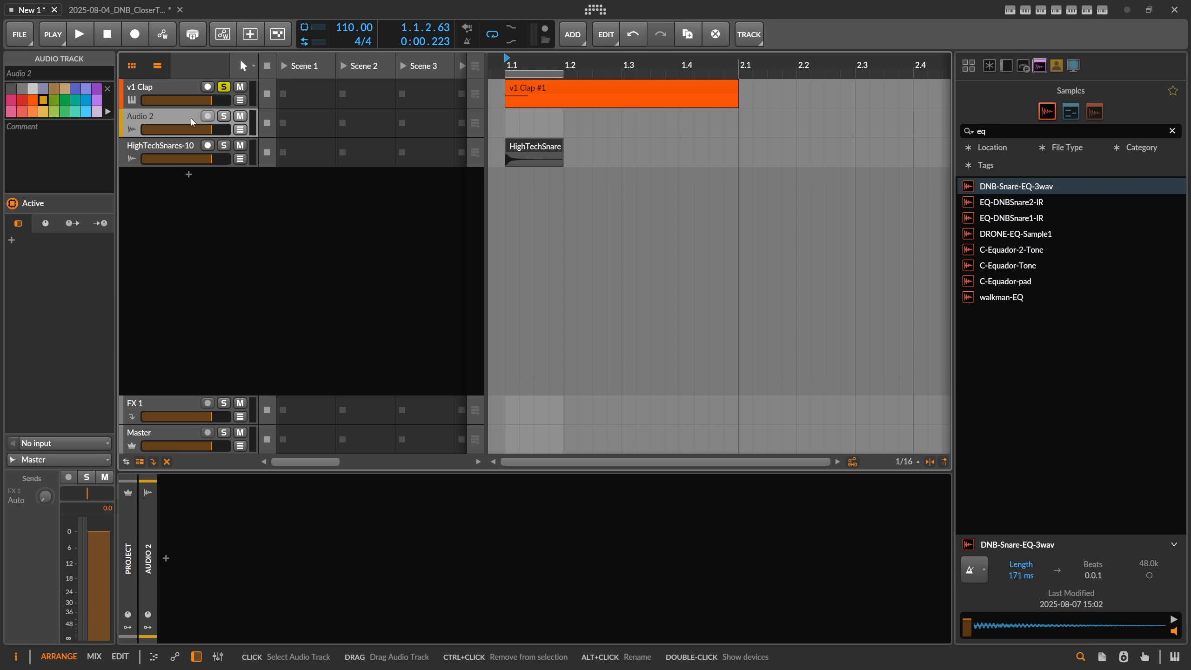
{"action": "key", "text": "Delete"}
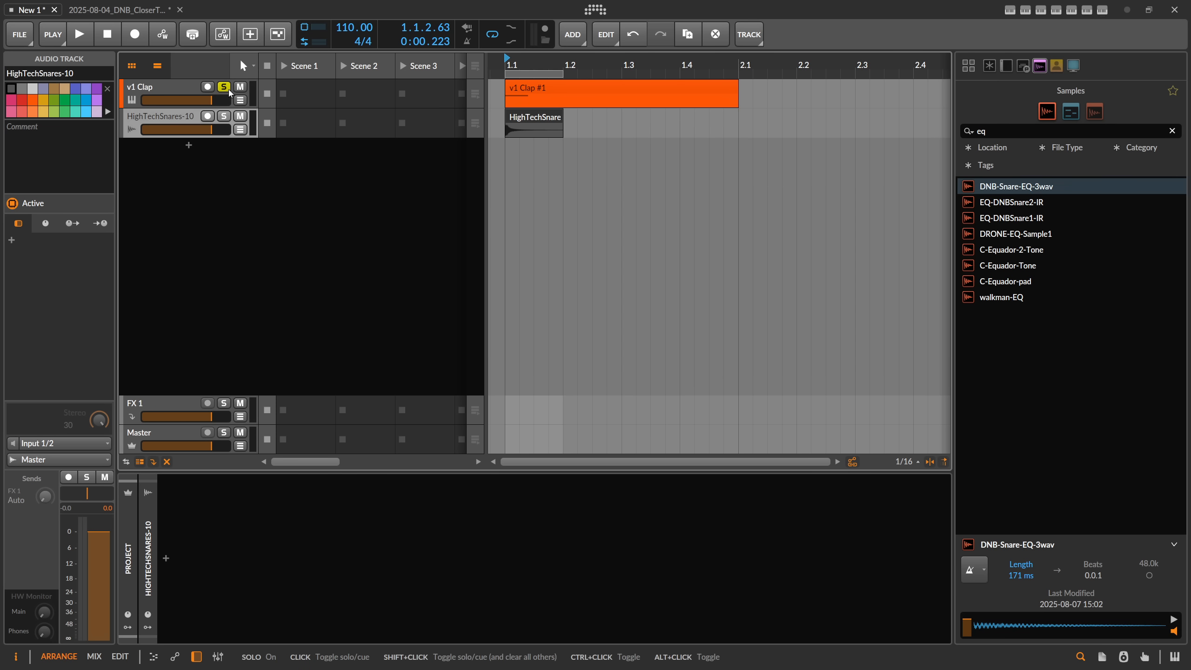
{"action": "left_click", "coordinate": [183, 92]}
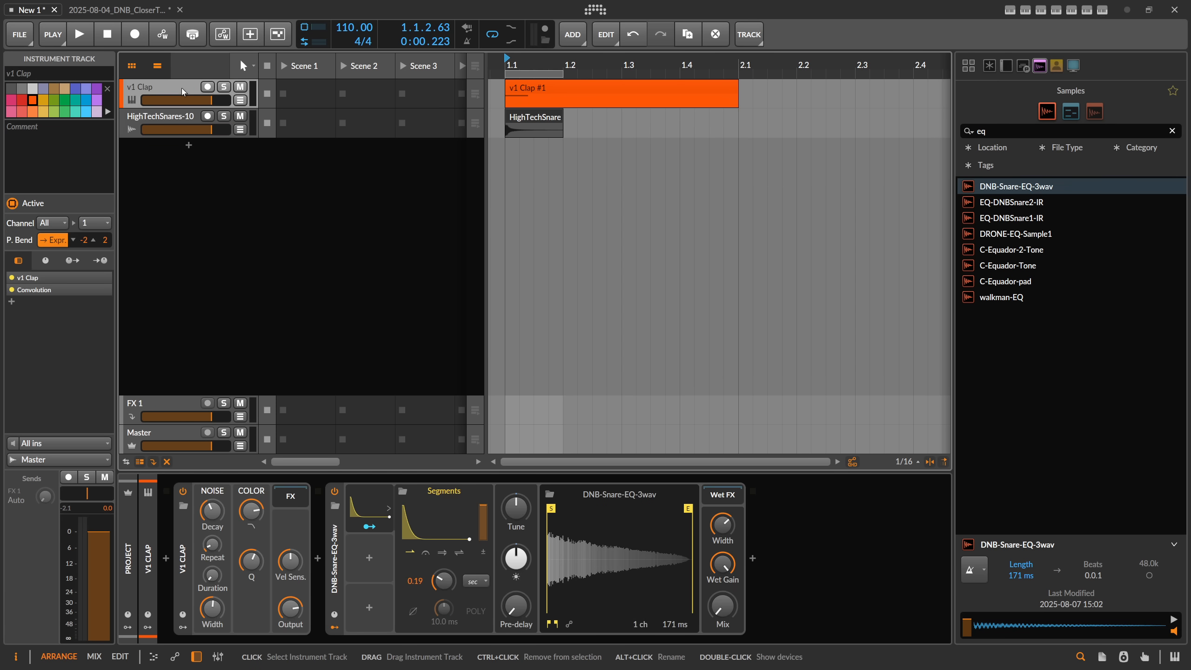